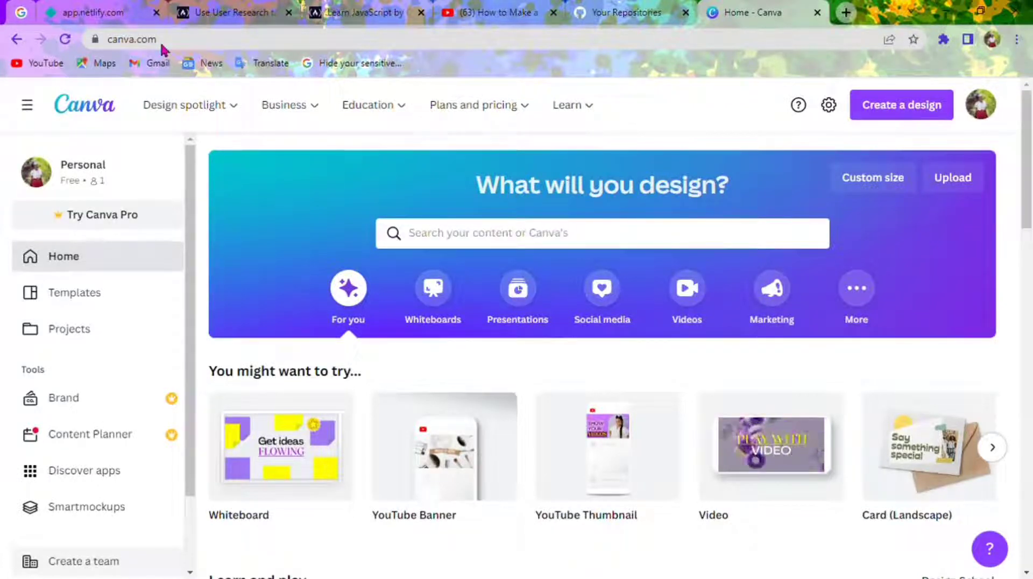
Step: Search the templates for "youtube banner"
left_click(531, 241)
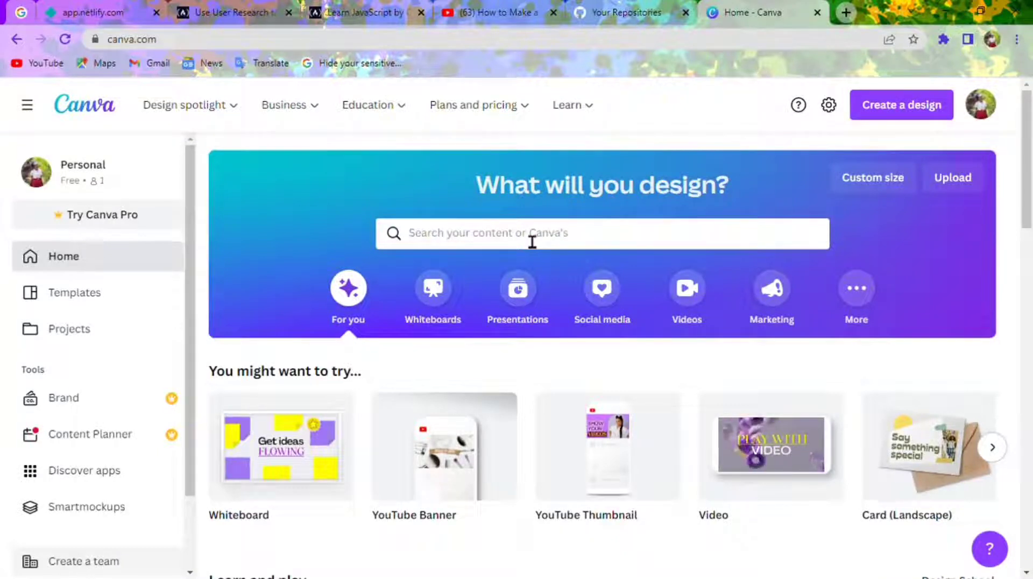
type("yo")
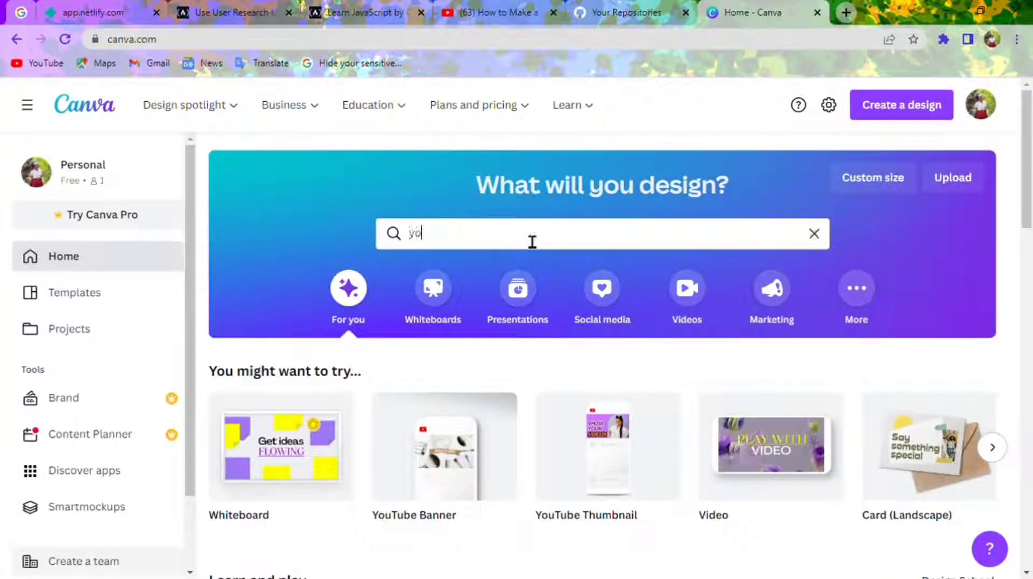
type("utu")
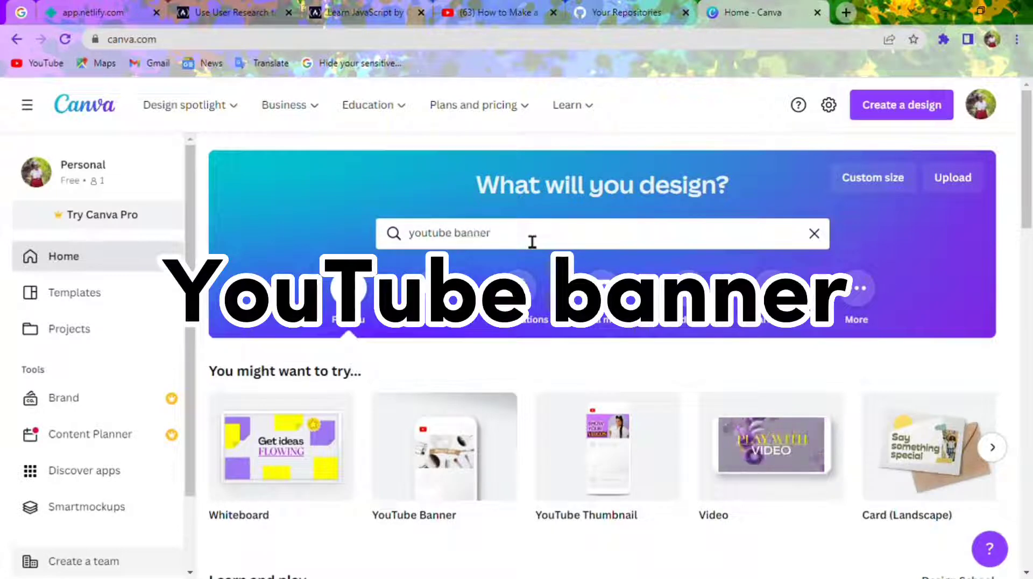
type("be banner")
key("Return")
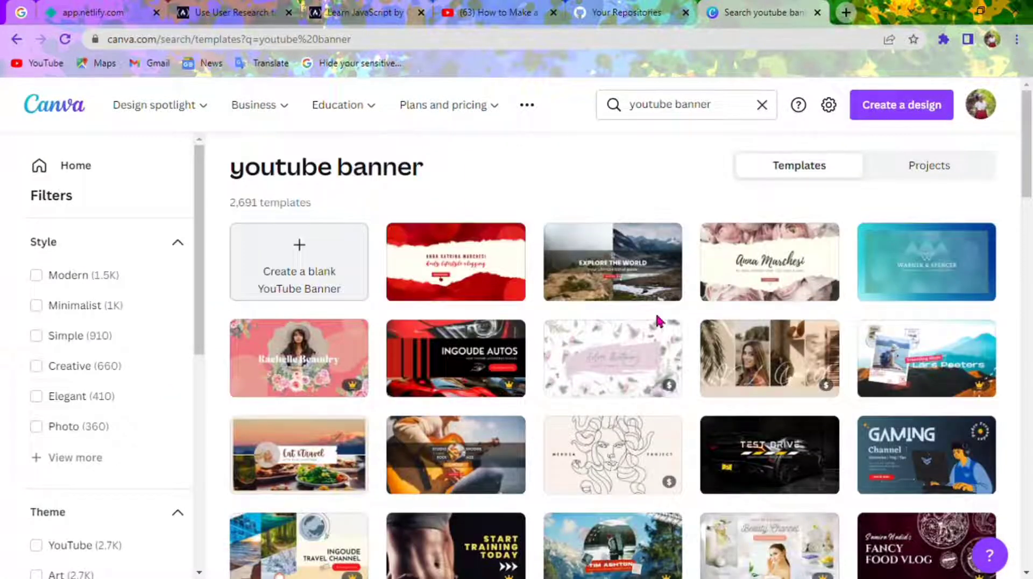
Step: Find the "Lucky's Kitchen" food banner among the template results and open it for editing
scroll(659, 322, "down", 6)
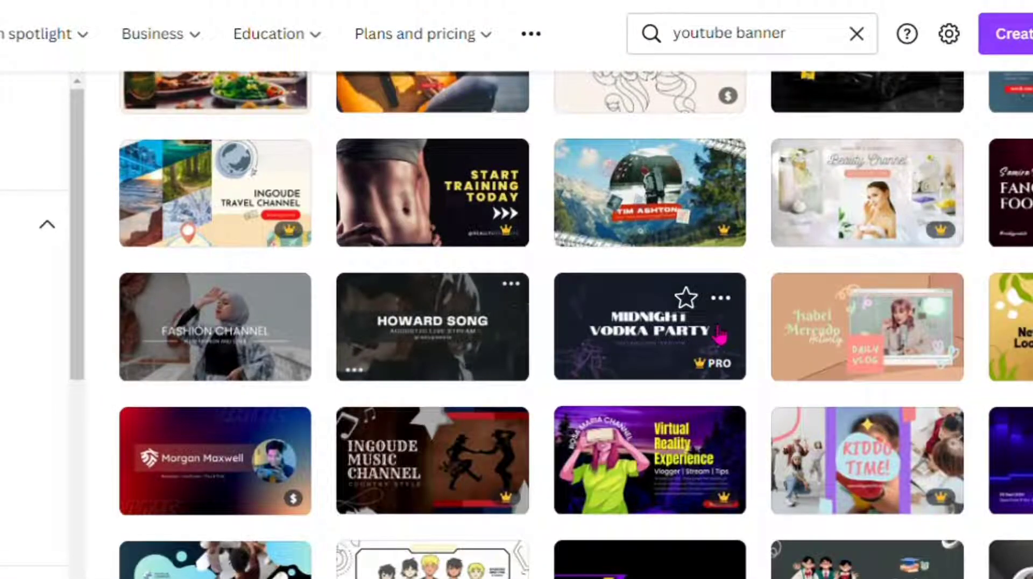
scroll(657, 552, "down", 5)
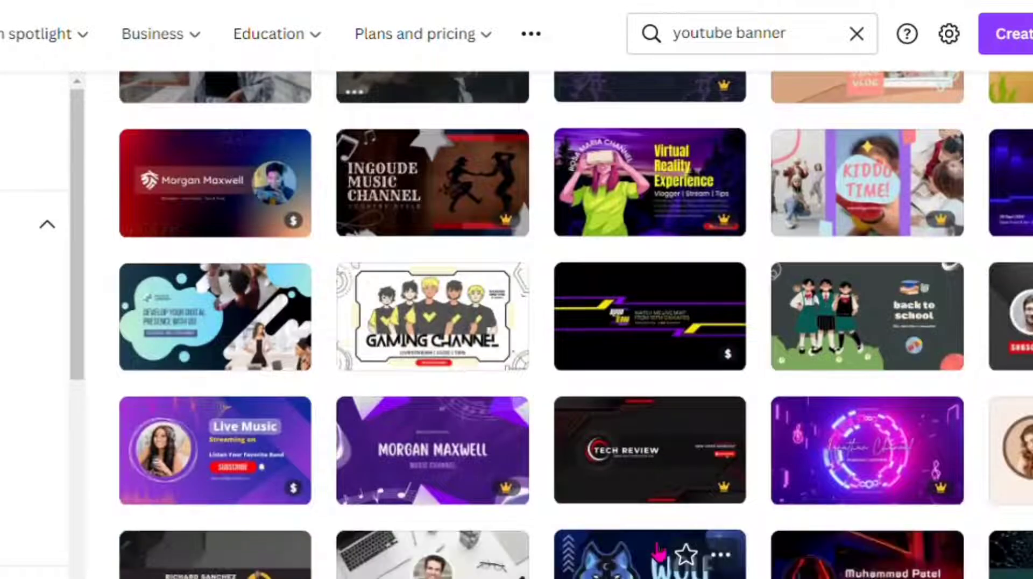
scroll(658, 550, "down", 2)
scroll(658, 551, "down", 4)
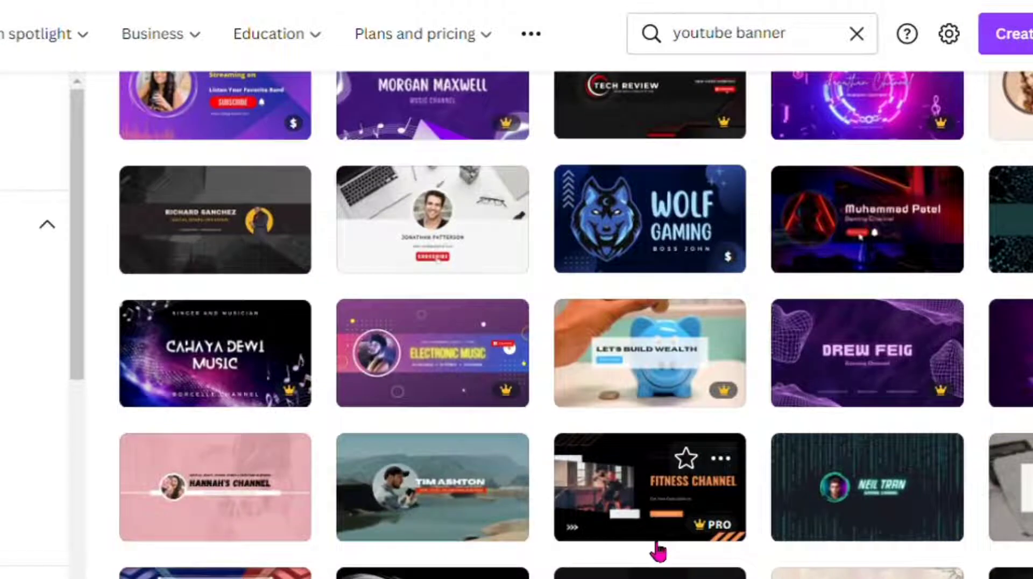
scroll(658, 550, "down", 4)
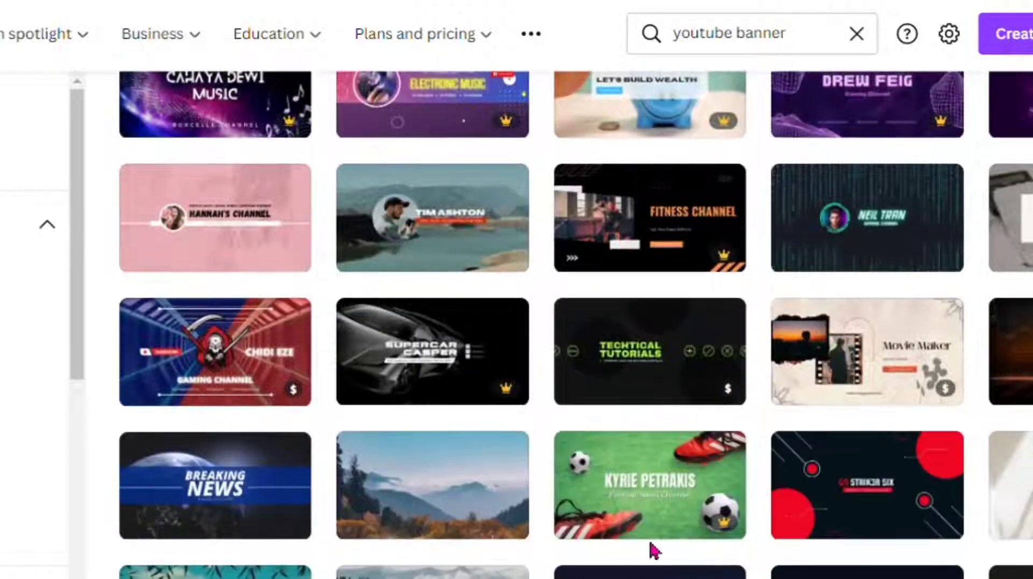
scroll(652, 549, "down", 2)
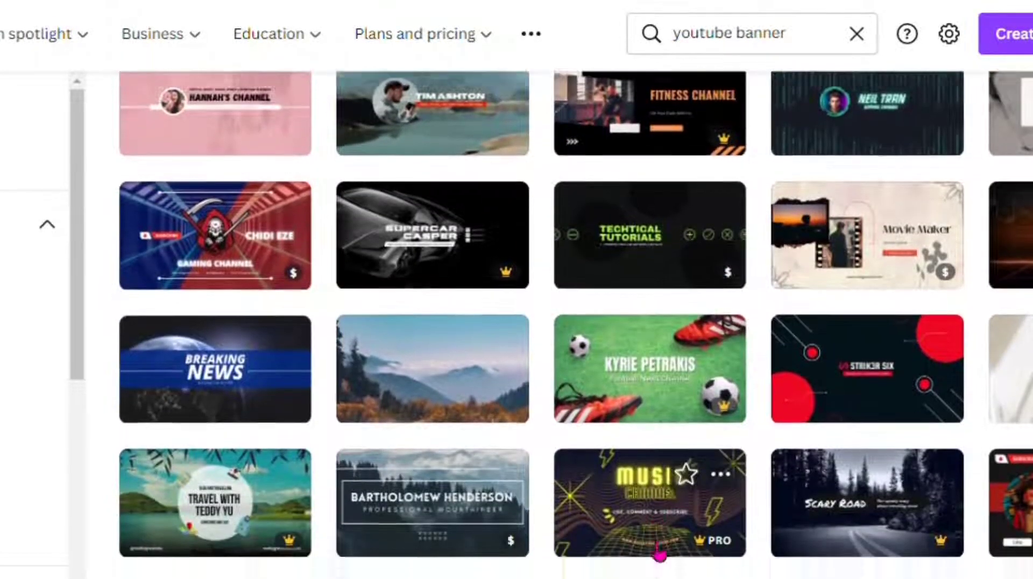
scroll(657, 549, "down", 4)
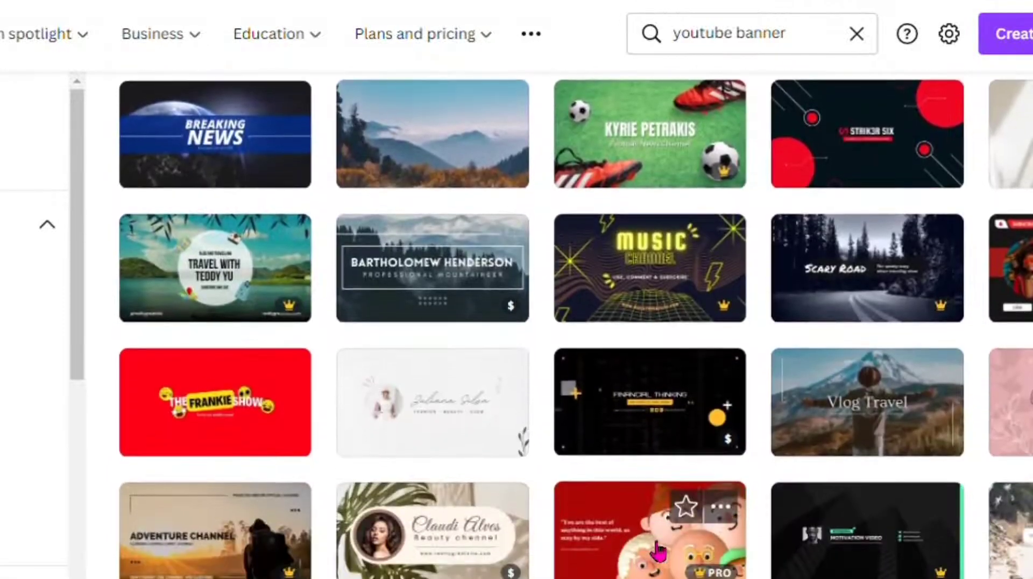
scroll(659, 550, "down", 3)
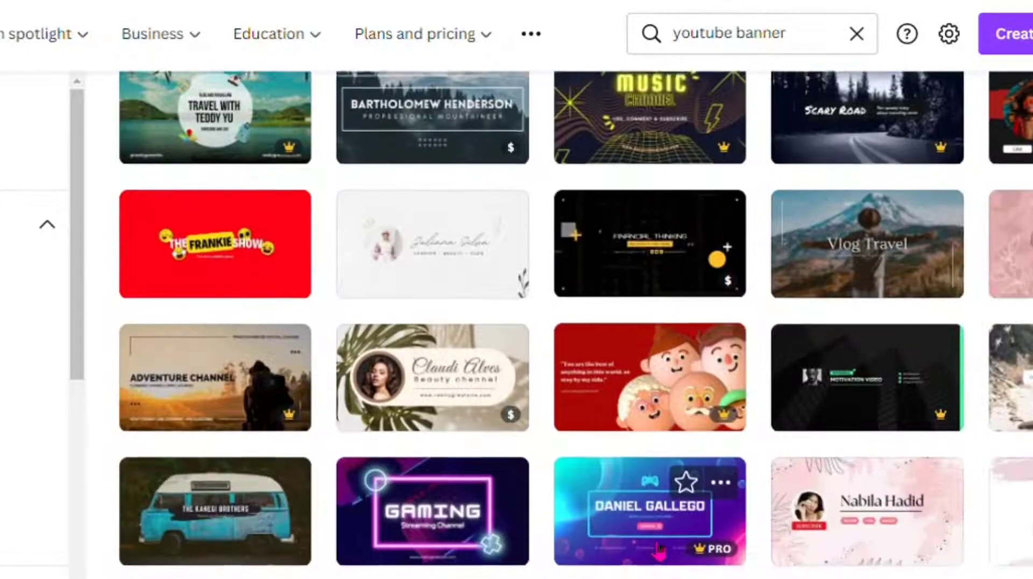
scroll(657, 550, "down", 7)
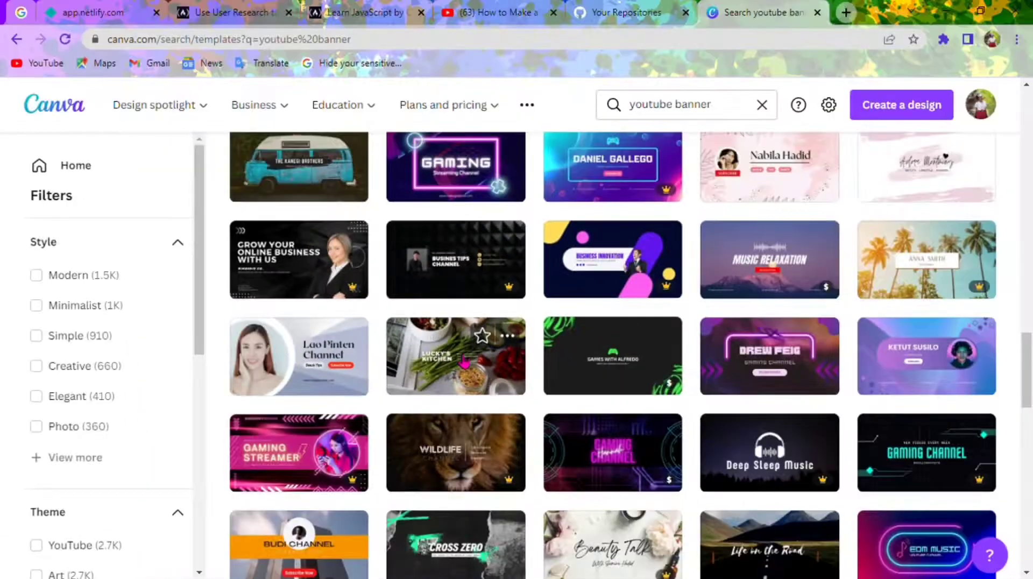
left_click(464, 362)
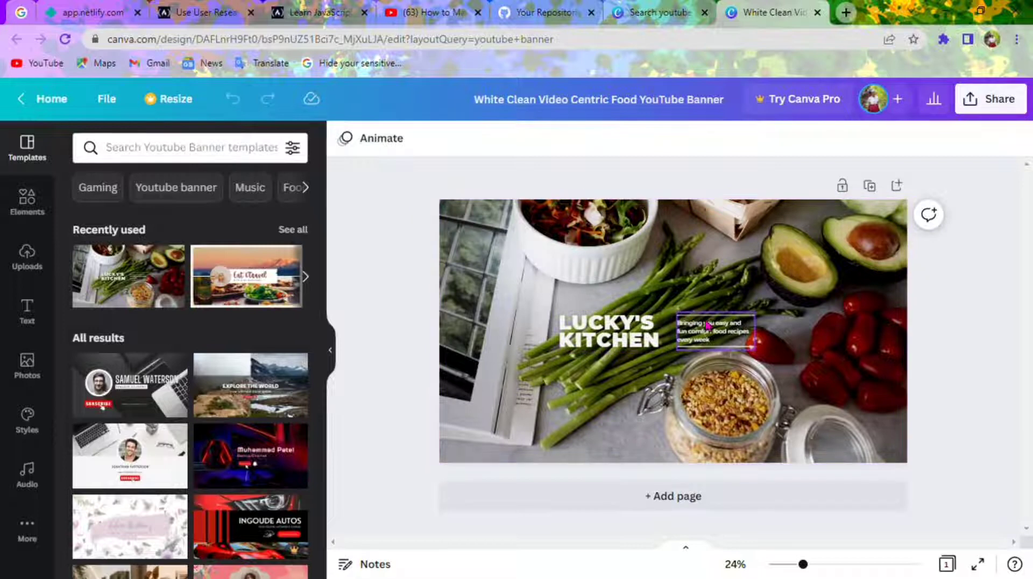
Step: Move the tagline text and the "LUCKY'S KITCHEN" title to the right on the banner
left_click_drag(735, 328, 760, 325)
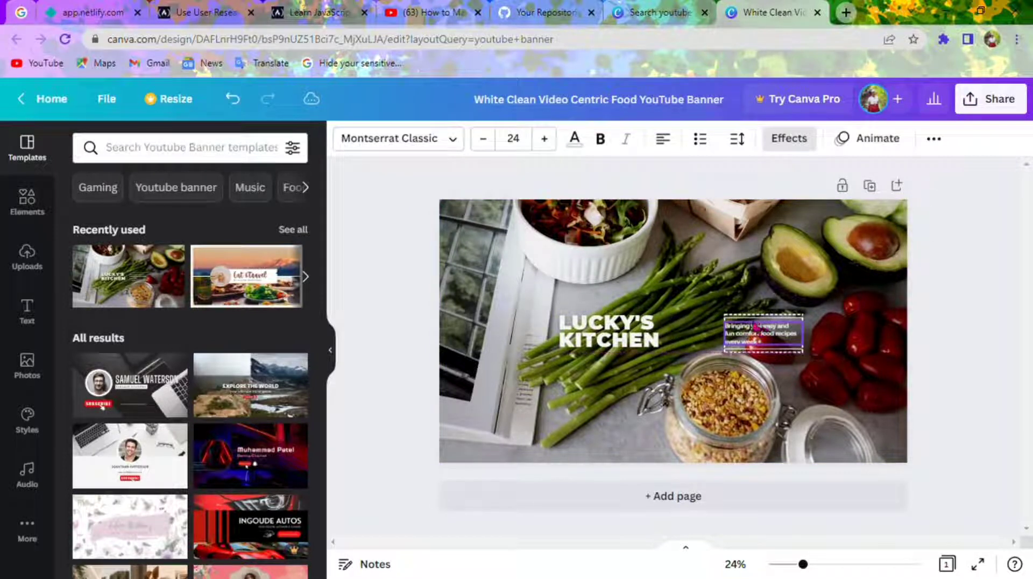
left_click_drag(640, 339, 686, 342)
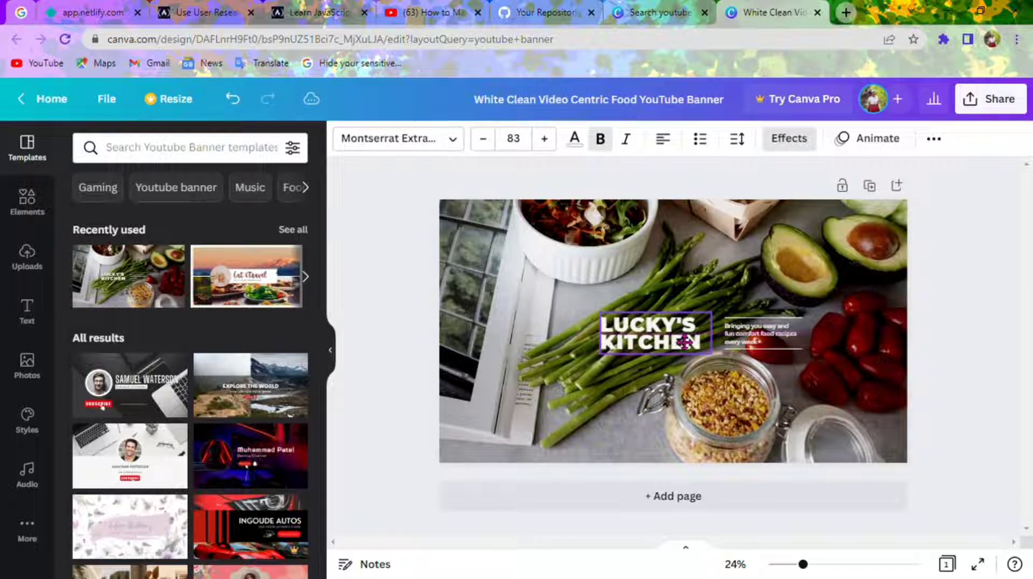
left_click(538, 380)
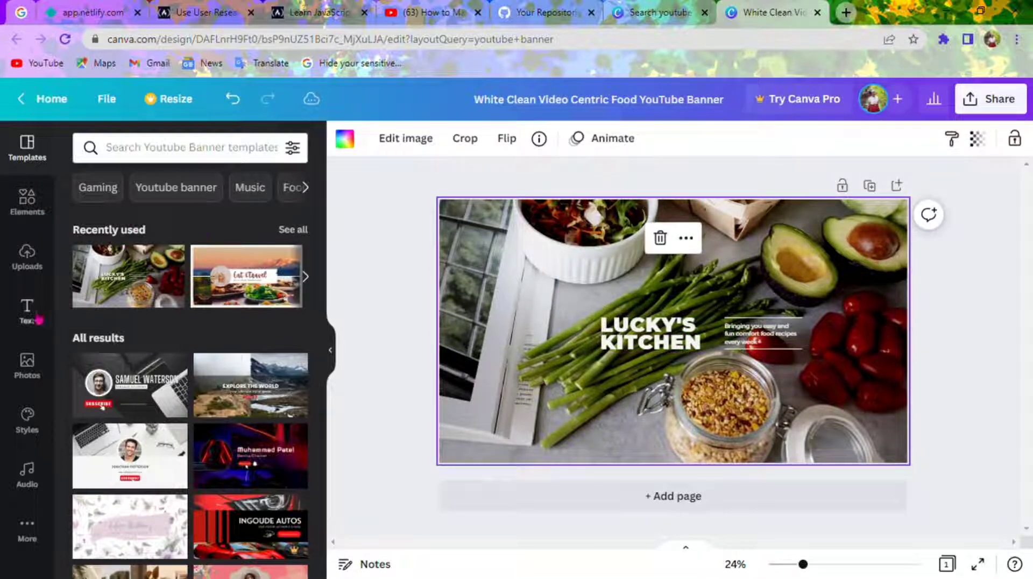
Step: Insert the scalloped circle frame from the elements and move it to the left of the title
left_click(50, 203)
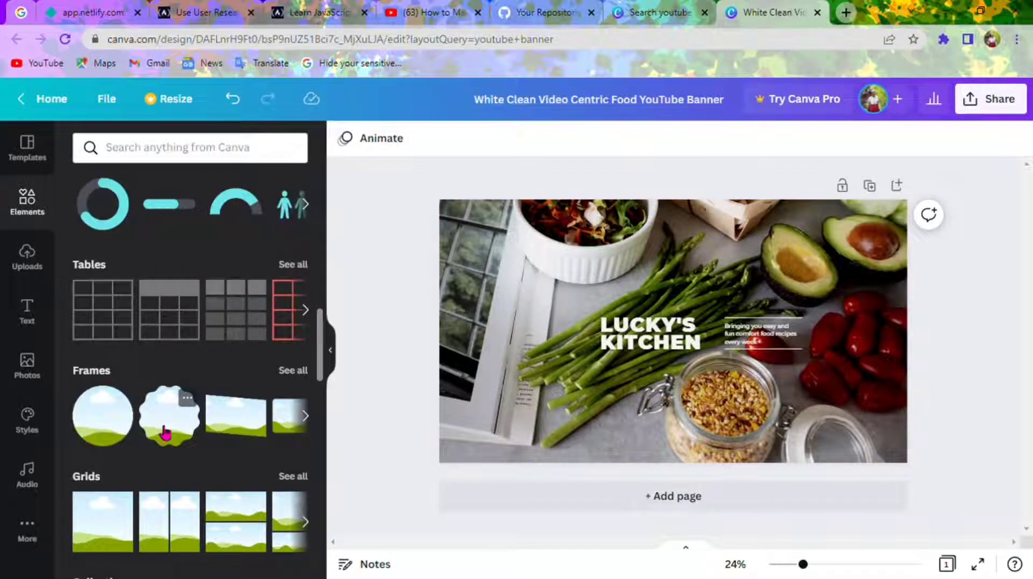
left_click(165, 432)
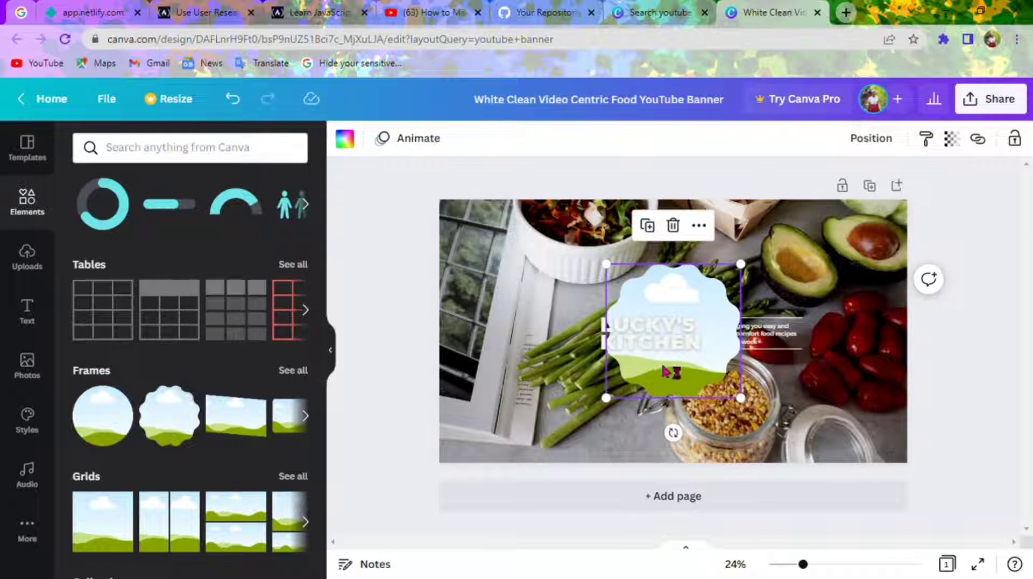
left_click_drag(676, 376, 545, 380)
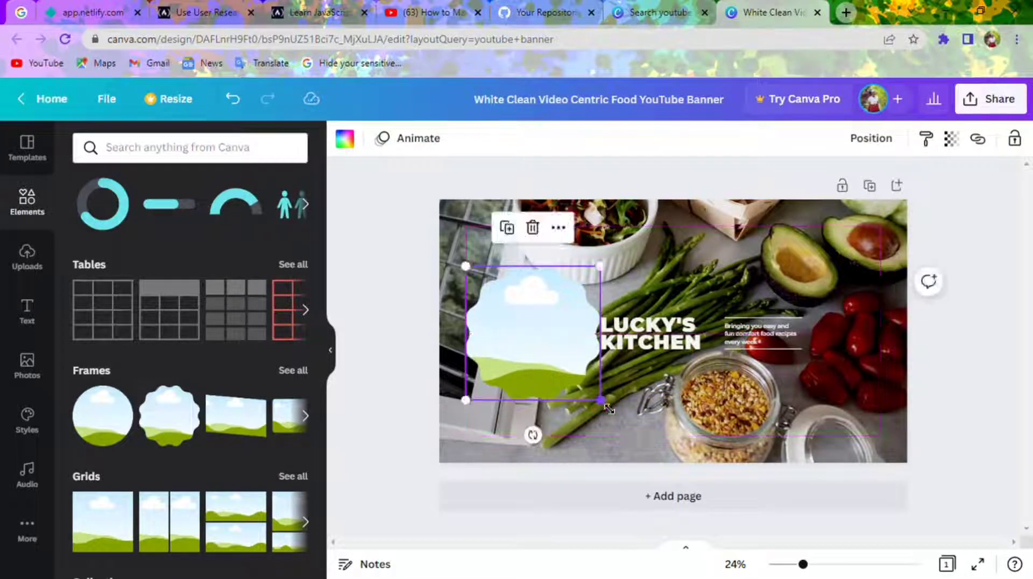
Step: Shrink the scalloped frame to a small badge and position it close beside the title's left edge
left_click_drag(609, 409, 563, 363)
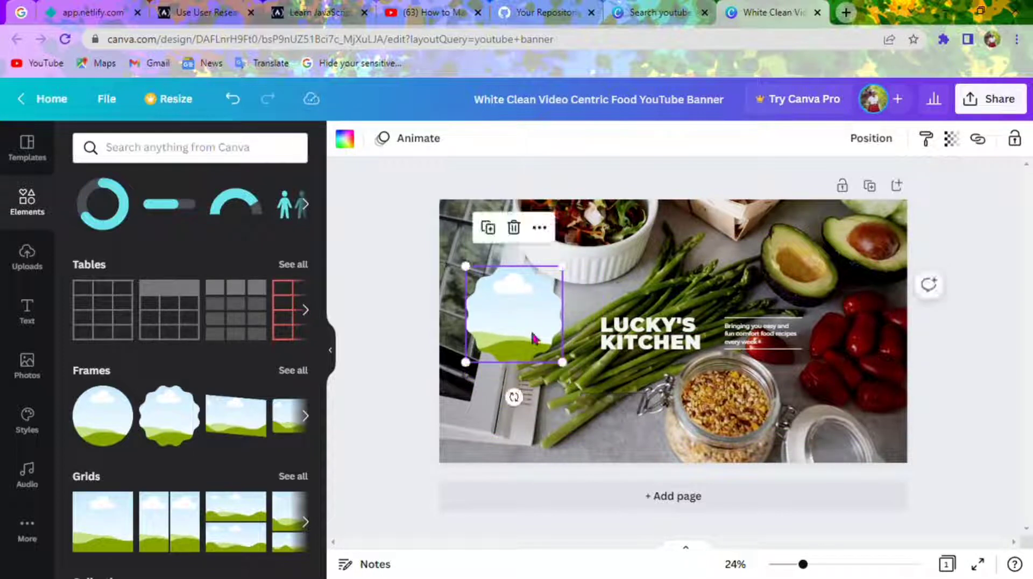
left_click_drag(523, 310, 561, 338)
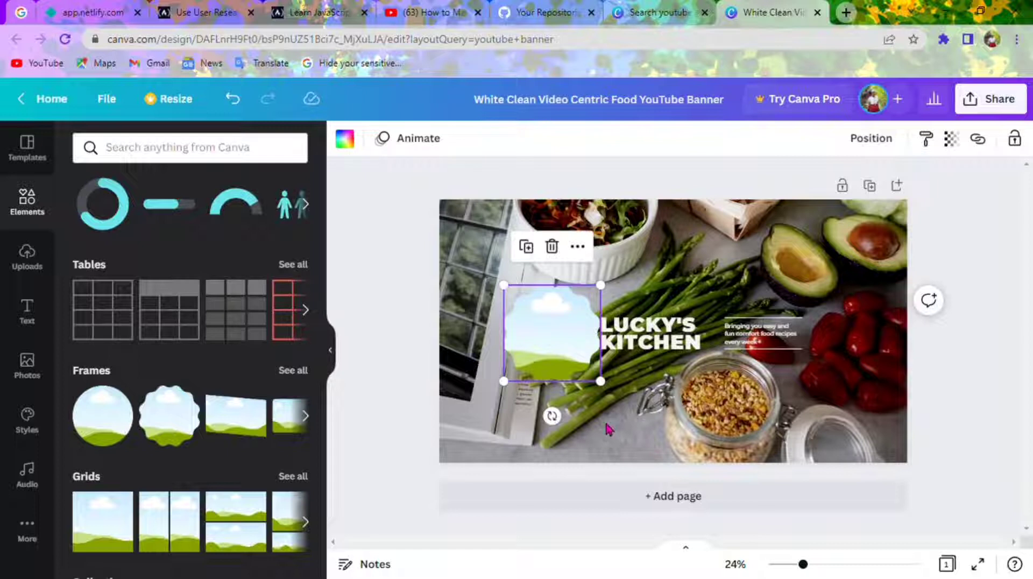
left_click_drag(611, 393, 593, 379)
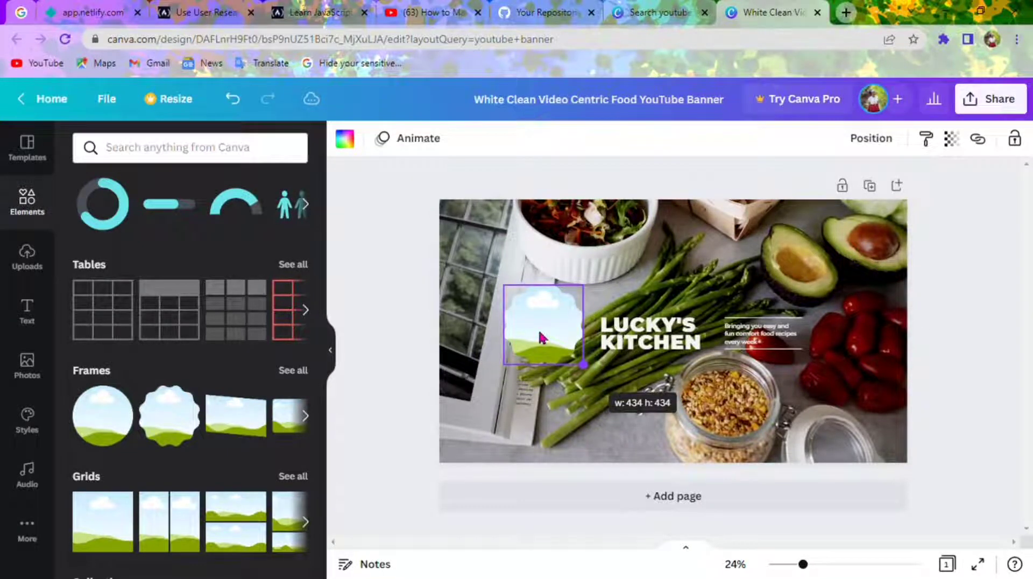
mouse_move(541, 338)
left_mouse_down()
mouse_move(558, 344)
mouse_move(549, 342)
left_mouse_up()
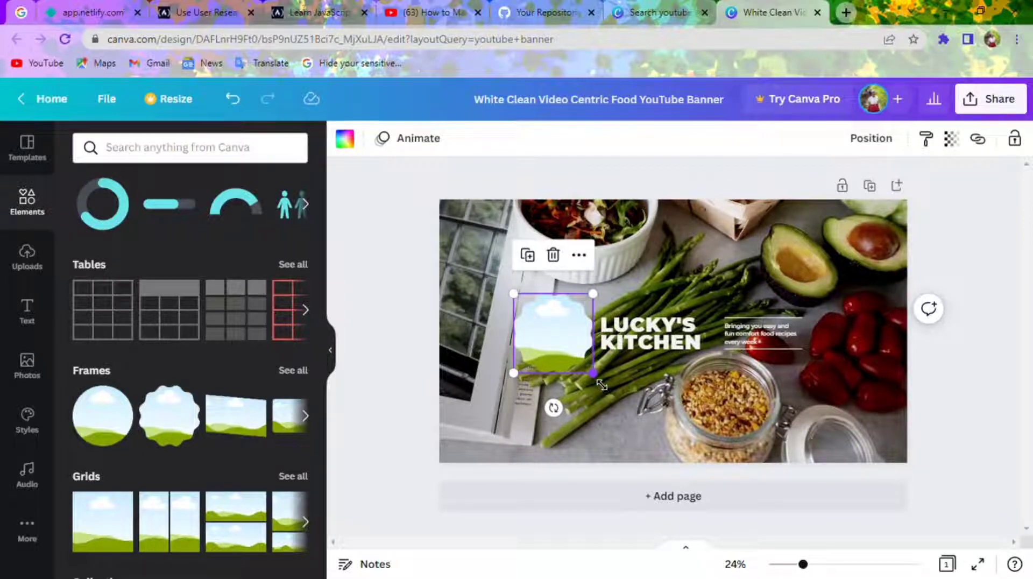
left_click_drag(594, 372, 572, 344)
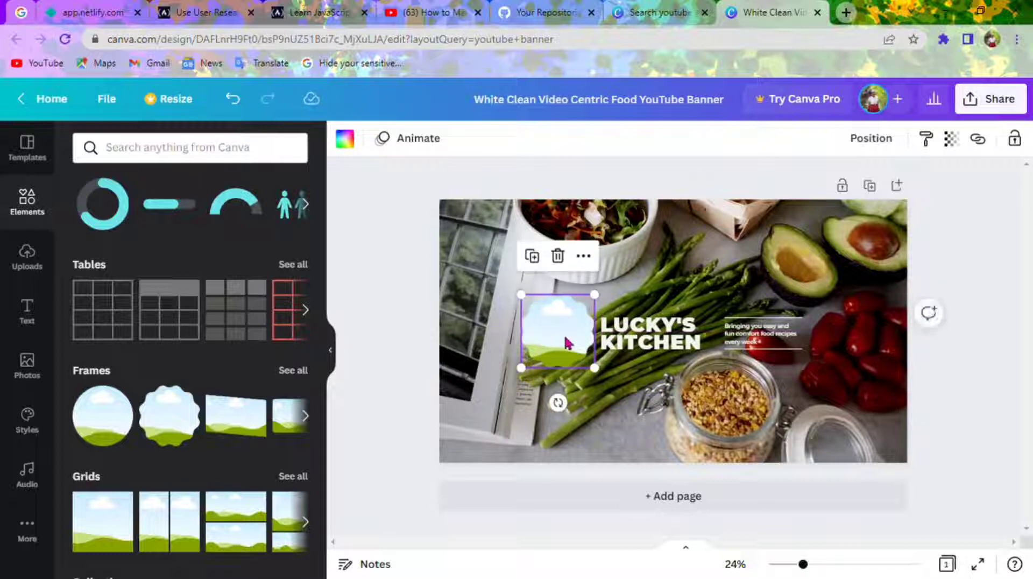
left_click(487, 346)
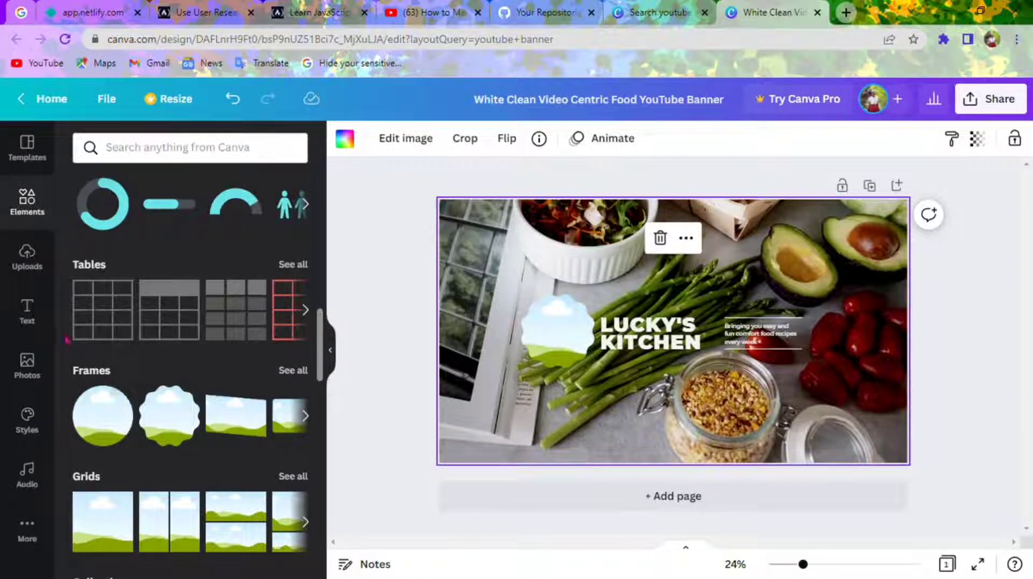
Step: Open the search of the stock photo library
left_click(27, 365)
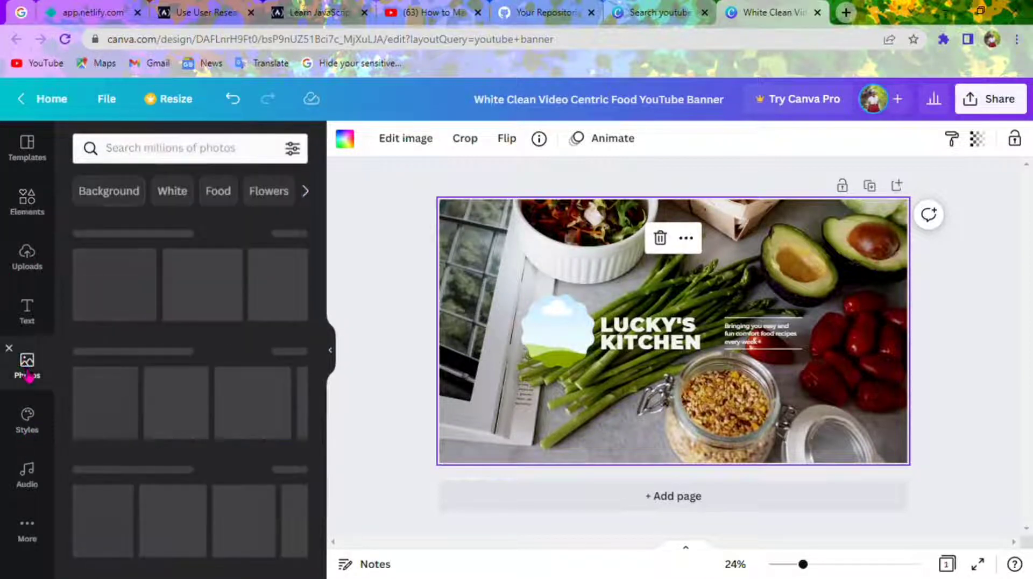
left_click(189, 155)
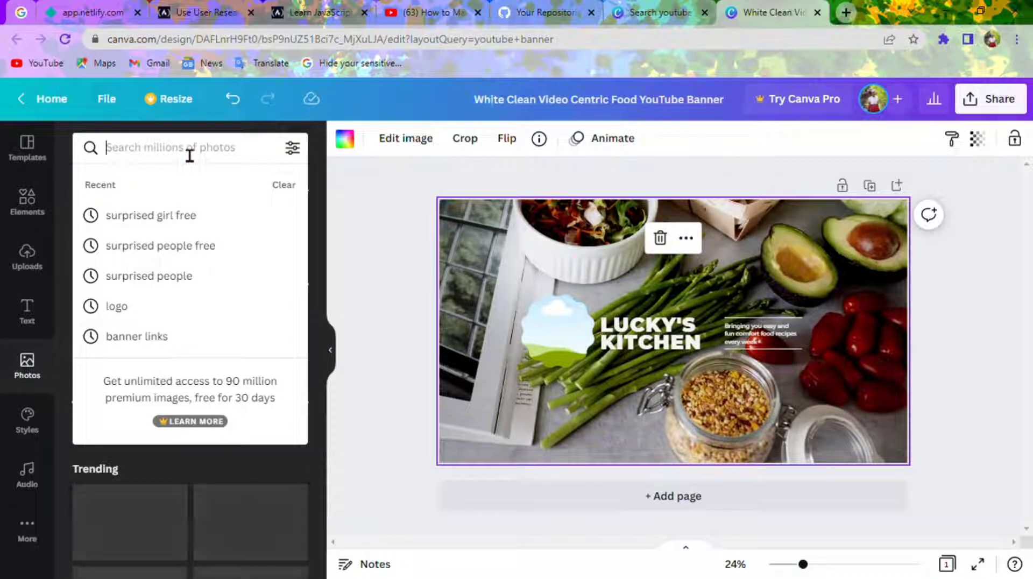
type("woman")
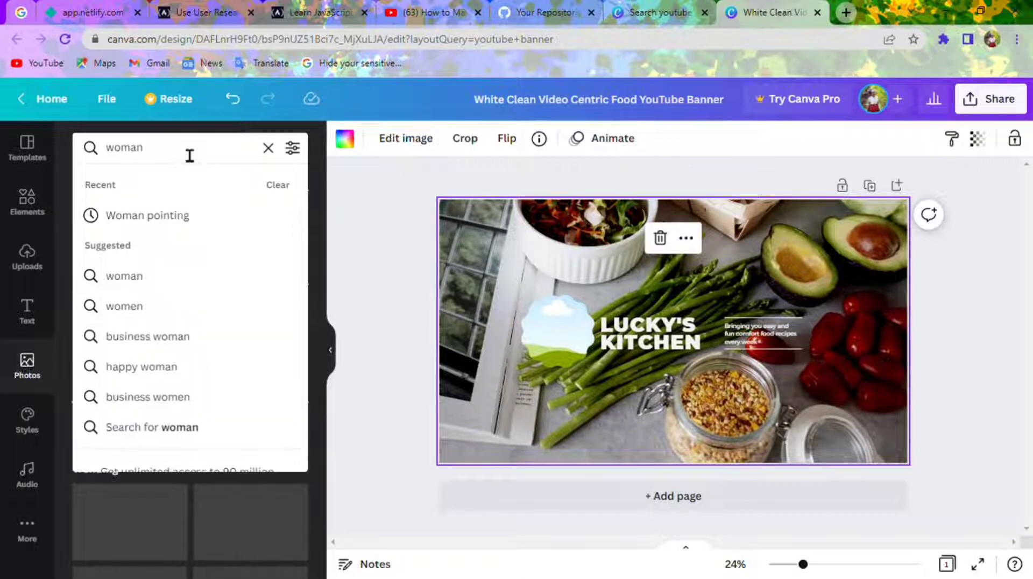
key("BackSpace")
key("BackSpace")
key("BackSpace")
key("BackSpace")
key("BackSpace")
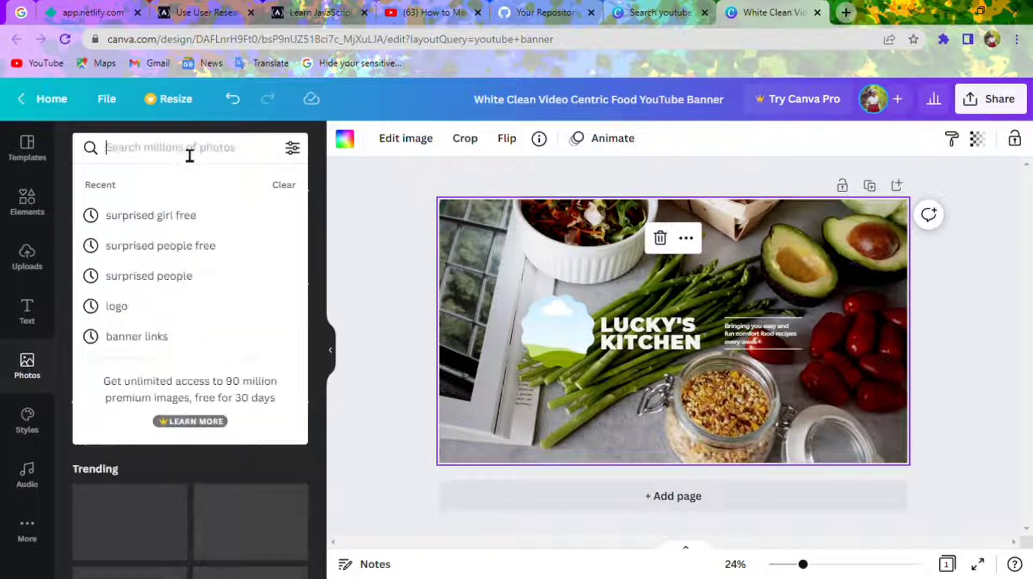
Step: Search the photo library for "chef" and insert the chef figurine photo with the green blurred background onto the banner
type("chef")
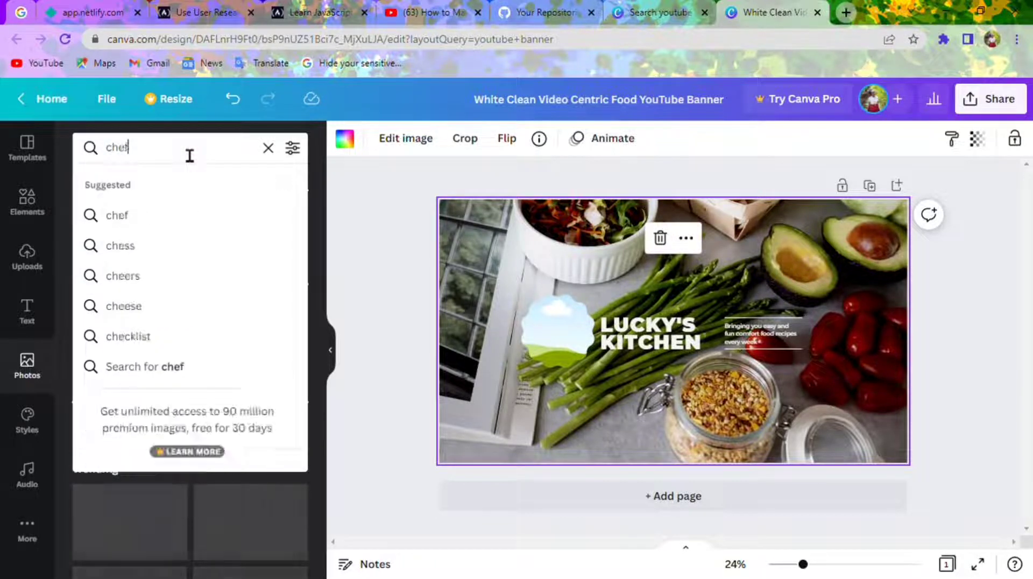
key("Return")
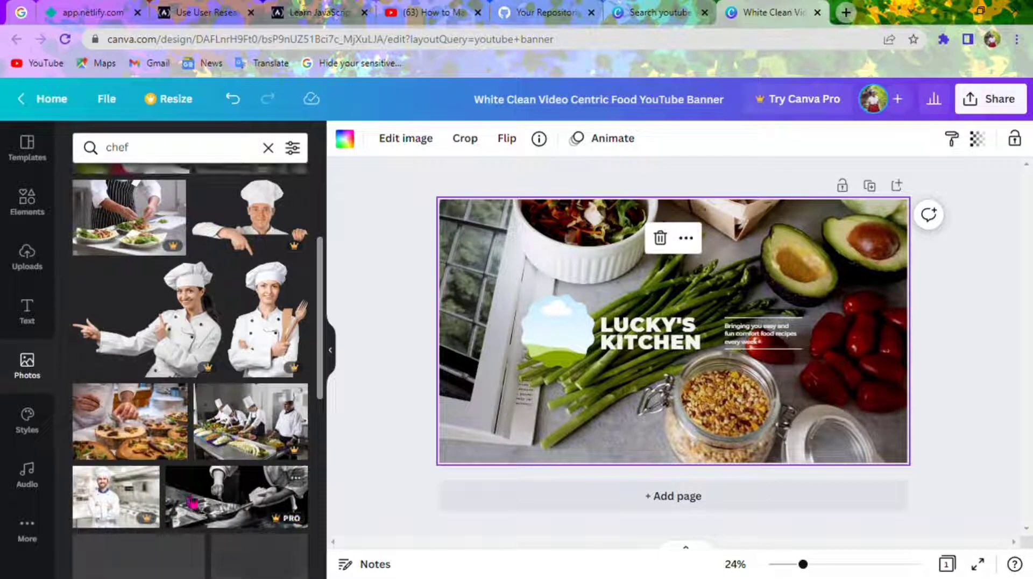
scroll(192, 502, "down", 2)
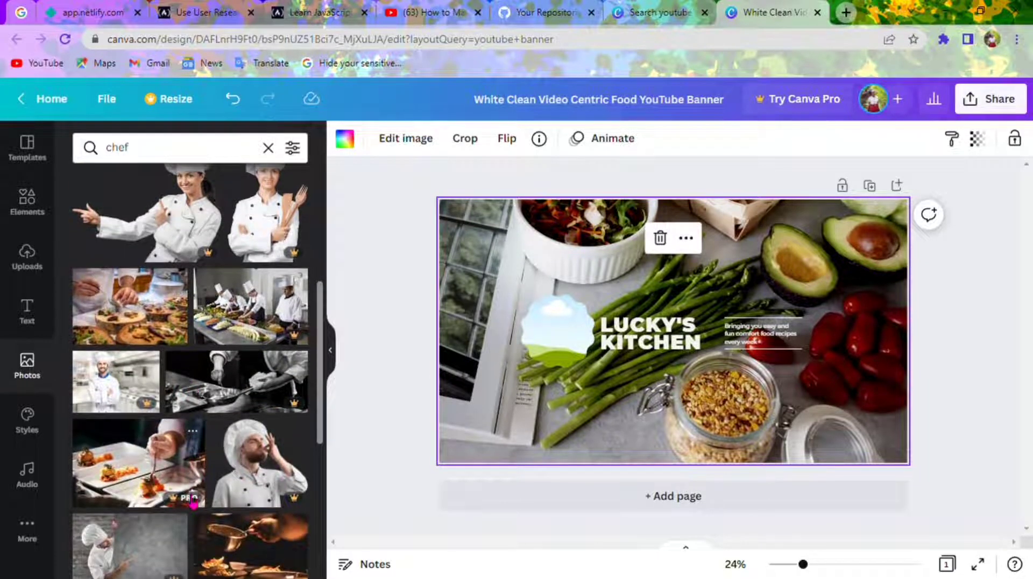
scroll(193, 502, "down", 1)
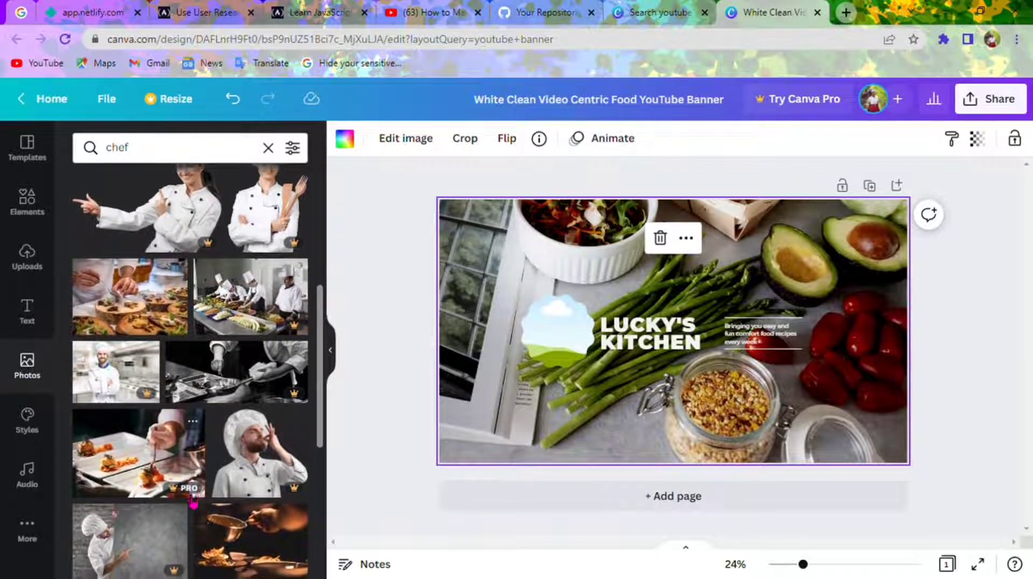
scroll(193, 503, "down", 2)
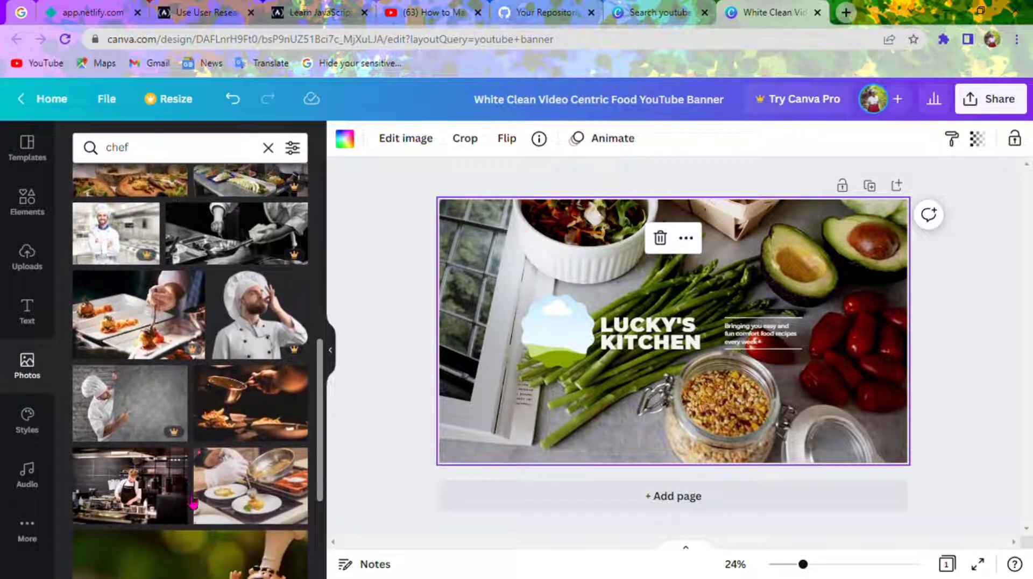
scroll(193, 503, "down", 1)
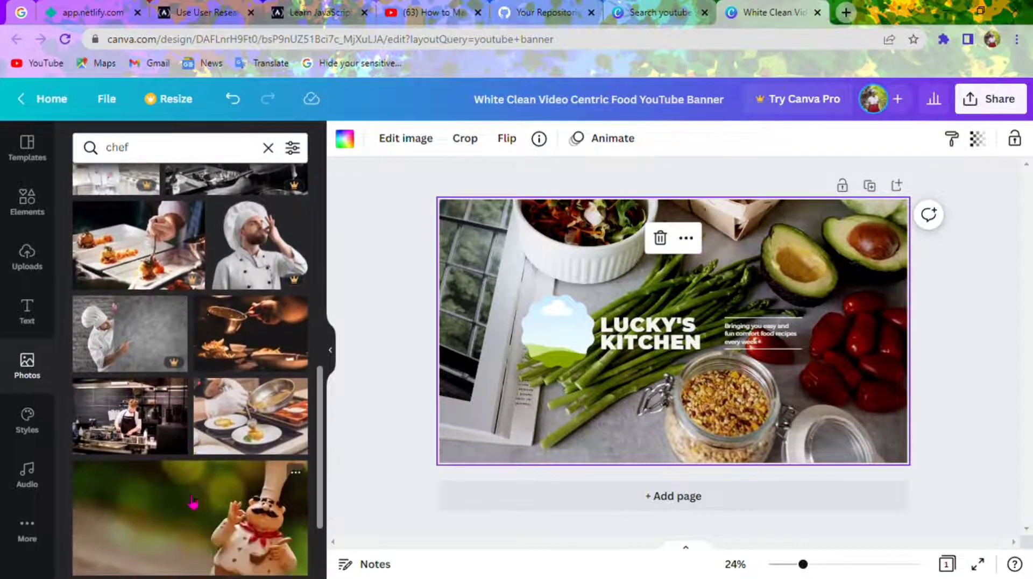
scroll(192, 503, "down", 1)
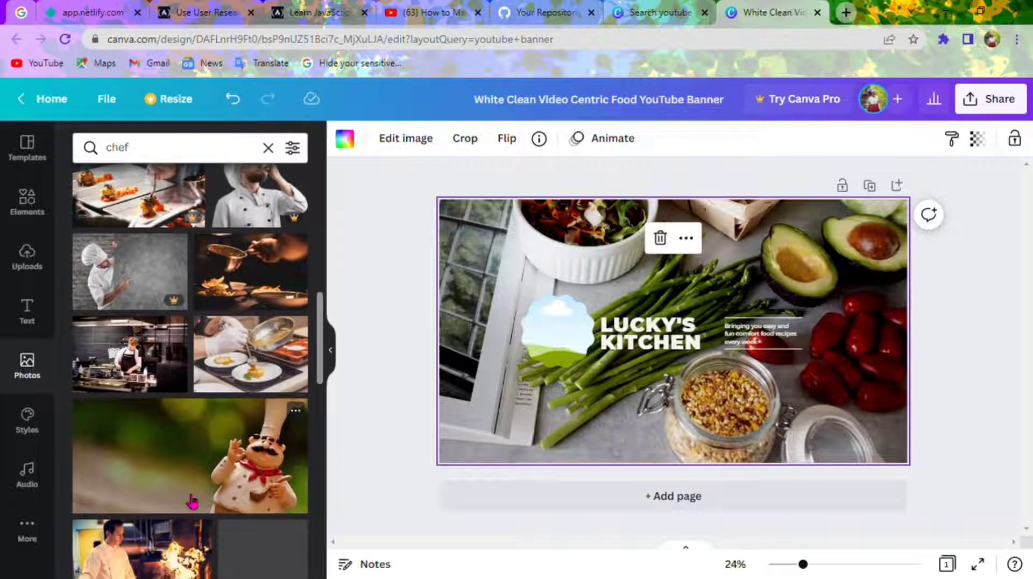
scroll(193, 502, "down", 1)
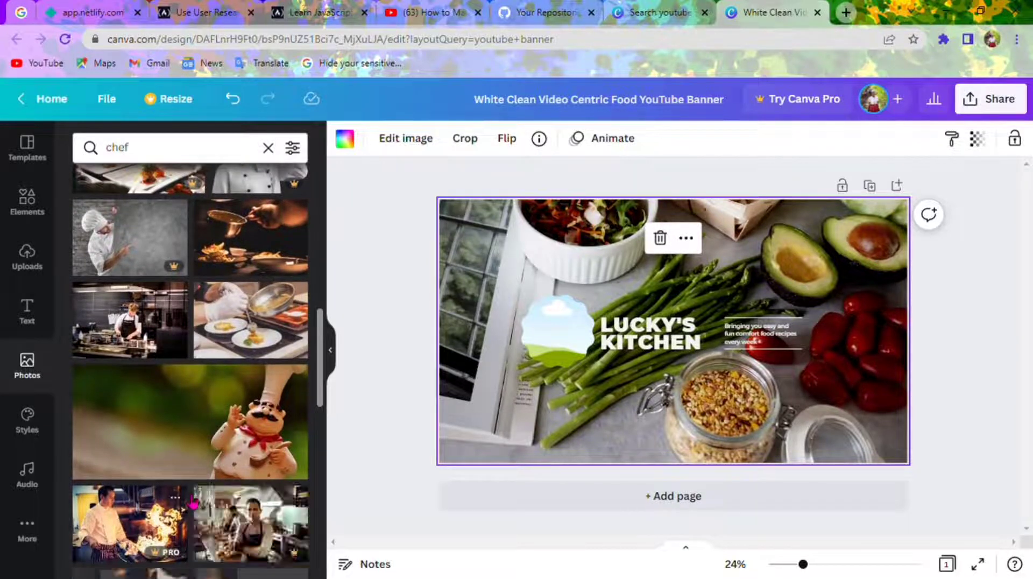
left_click(213, 435)
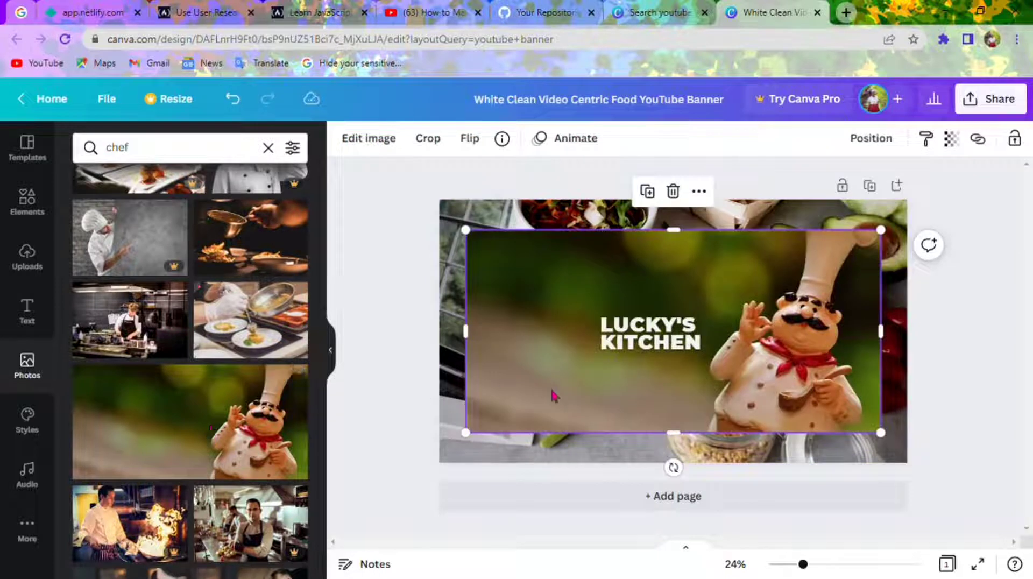
Step: Try filling the scalloped frame with the uncropped chef figurine photo and detach the image from the frame again
left_click_drag(795, 383, 551, 385)
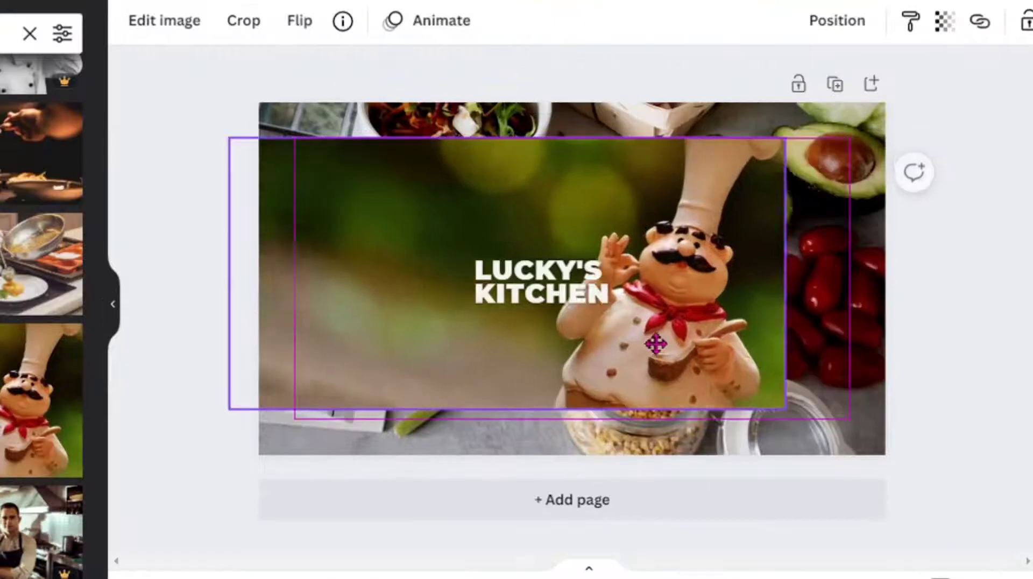
mouse_move(409, 350)
left_mouse_down()
mouse_move(325, 355)
mouse_move(441, 315)
mouse_move(445, 300)
mouse_move(399, 369)
mouse_move(407, 384)
mouse_move(411, 348)
mouse_move(409, 383)
mouse_move(410, 338)
mouse_move(426, 360)
mouse_move(417, 341)
mouse_move(398, 337)
mouse_move(409, 318)
left_mouse_up()
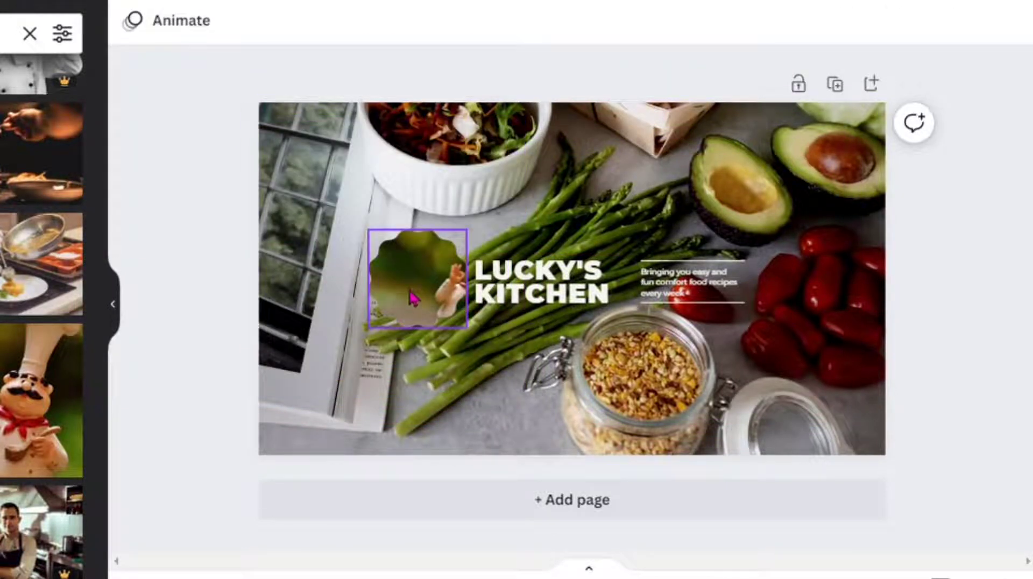
left_click(413, 296)
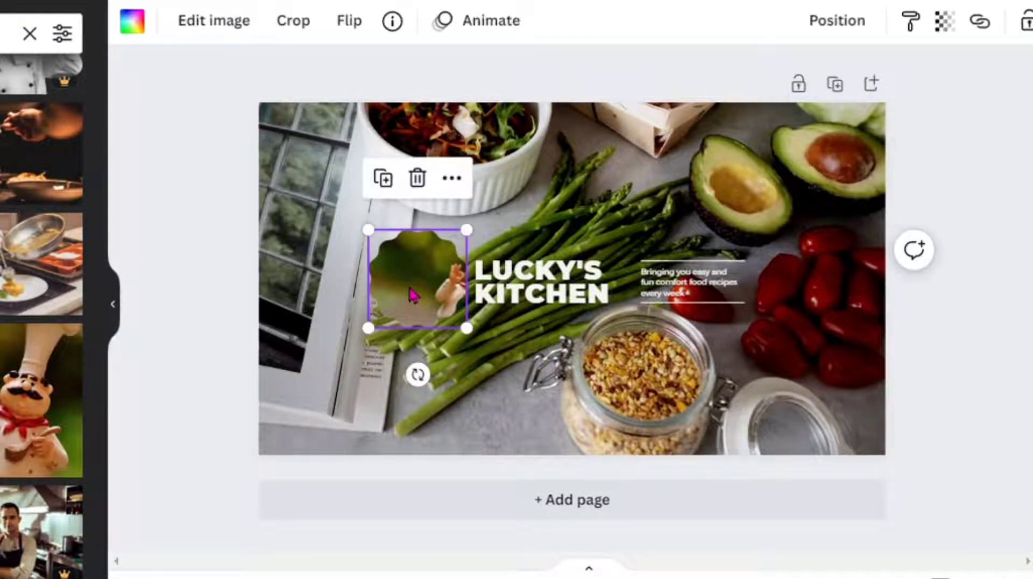
right_click(413, 299)
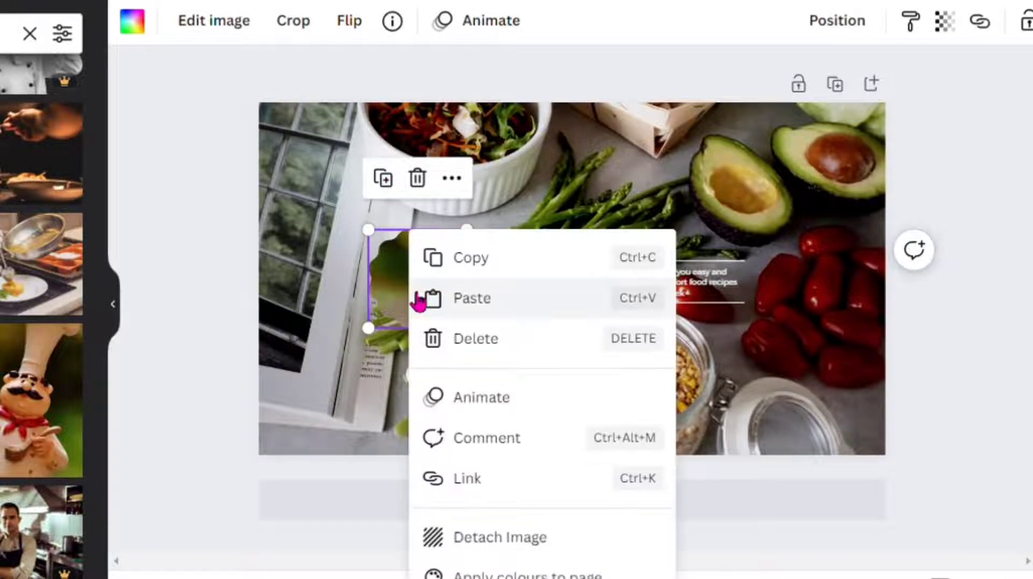
left_click(495, 537)
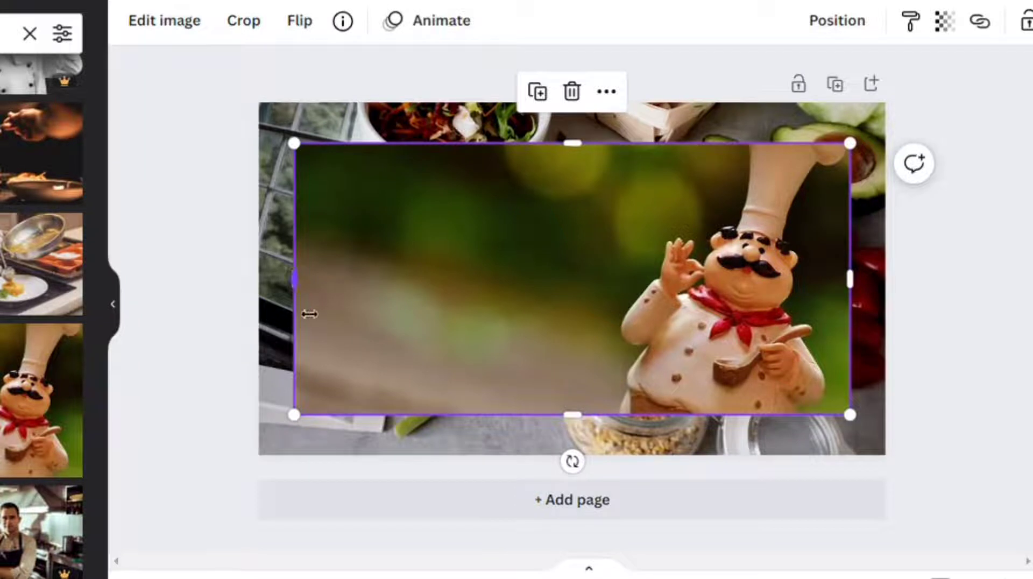
Step: Crop the empty background beside the chef figurine out of the photo and place the cropped photo in the scalloped frame
left_click(255, 37)
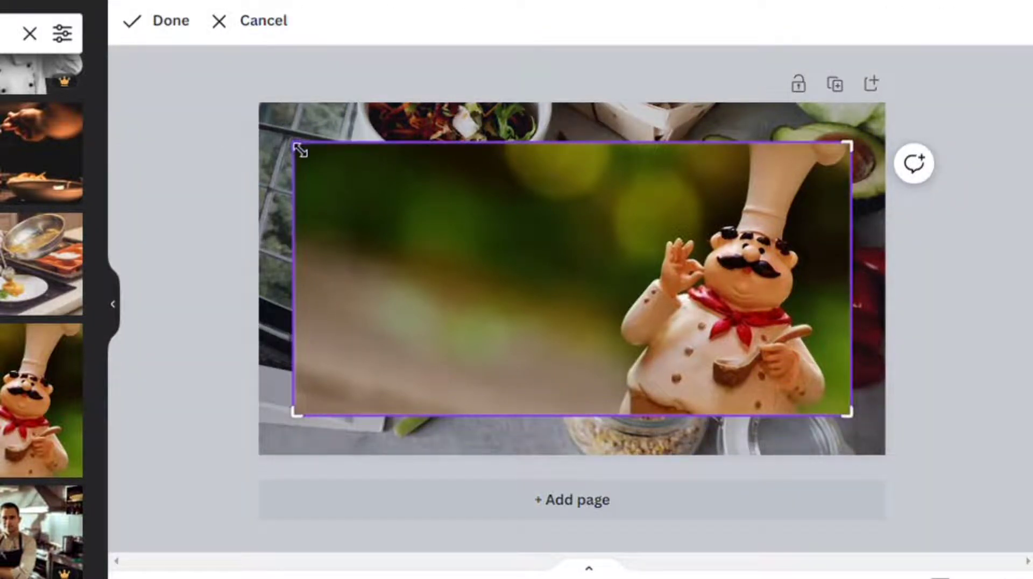
left_click_drag(303, 153, 613, 144)
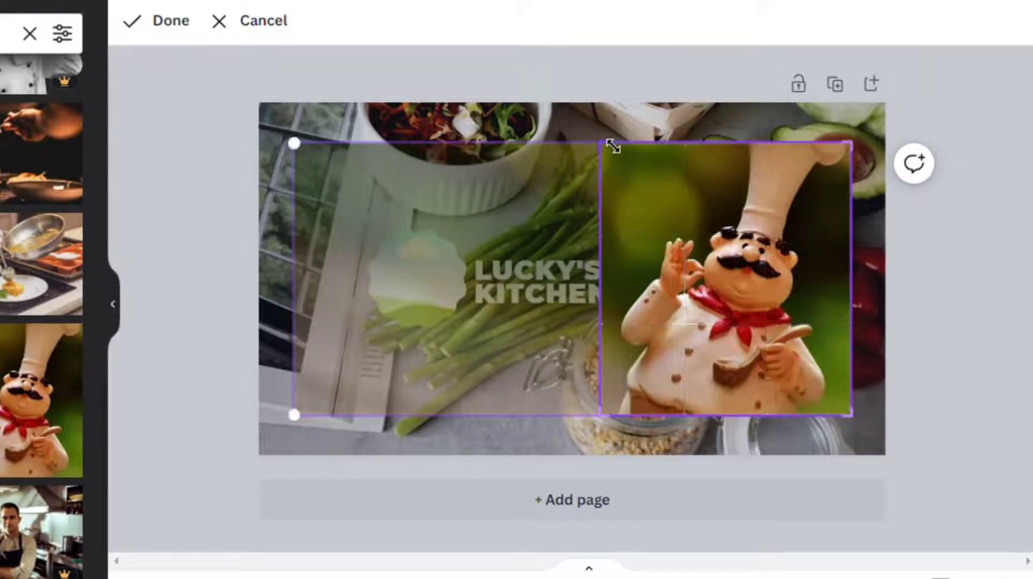
left_click(145, 32)
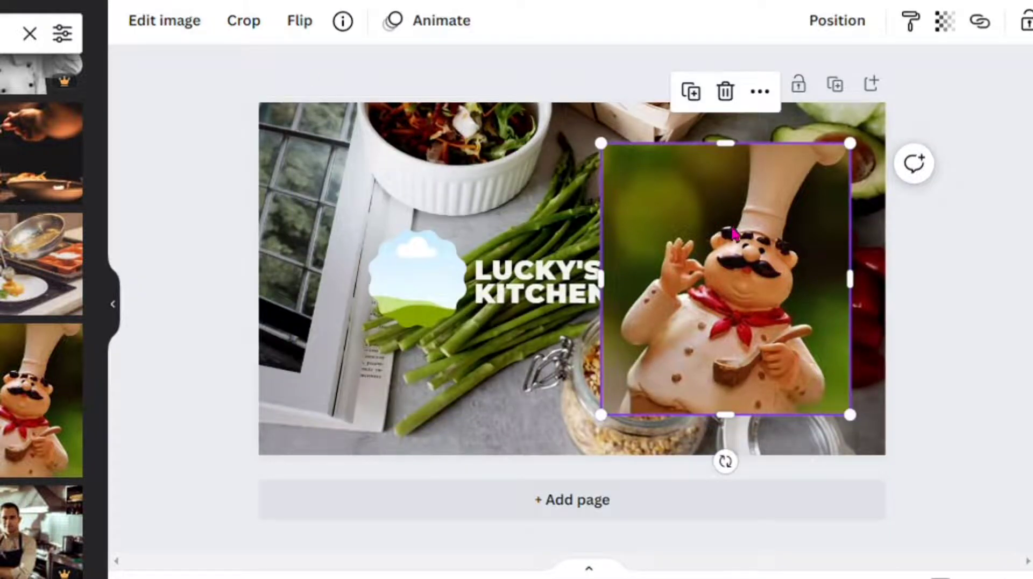
mouse_move(723, 234)
left_mouse_down()
mouse_move(544, 220)
mouse_move(415, 234)
mouse_move(404, 219)
mouse_move(411, 277)
mouse_move(409, 266)
left_mouse_up()
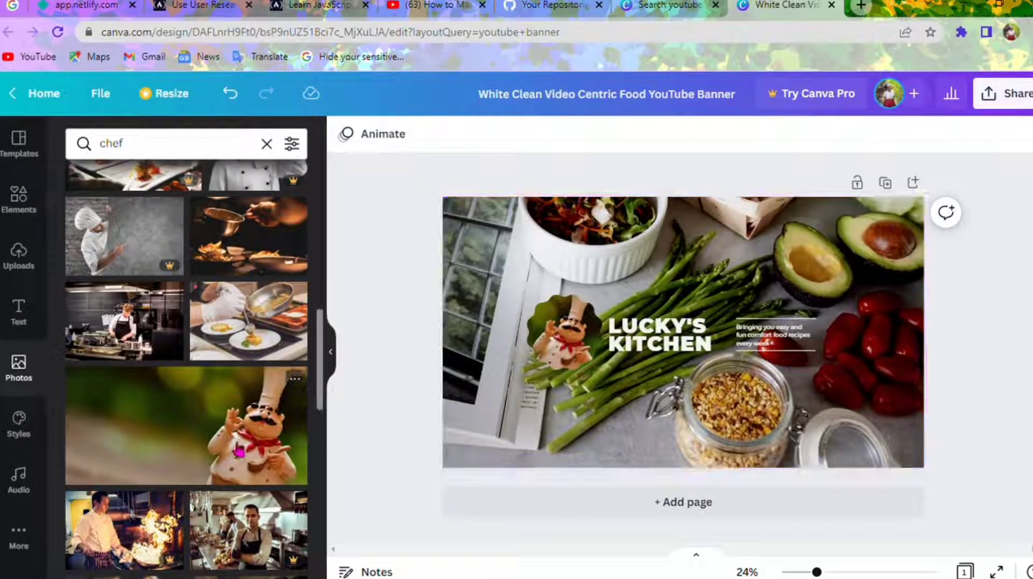
Step: Examine more of the chef photos in the search results for alternative pictures
scroll(238, 449, "down", 5)
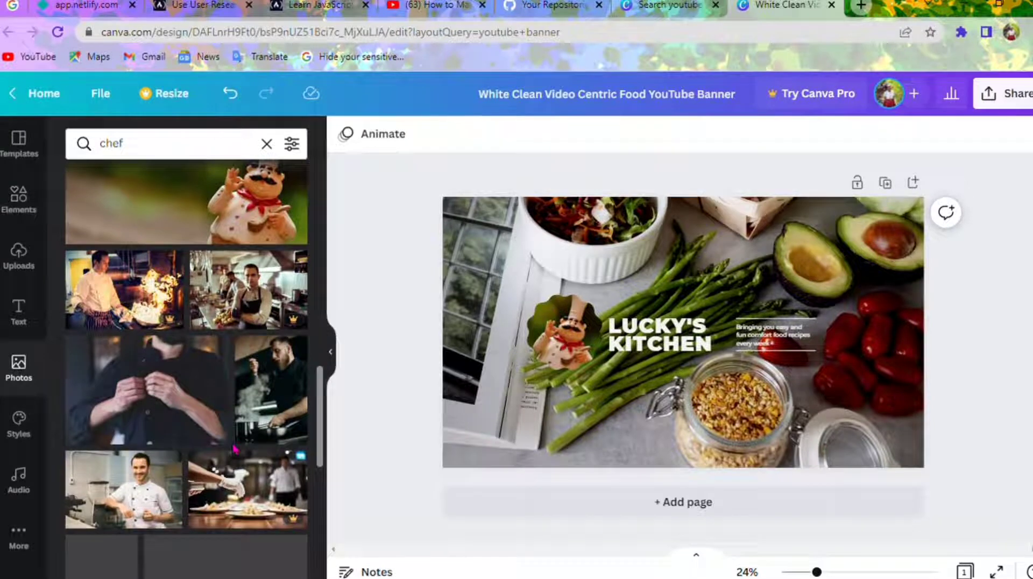
scroll(237, 449, "down", 1)
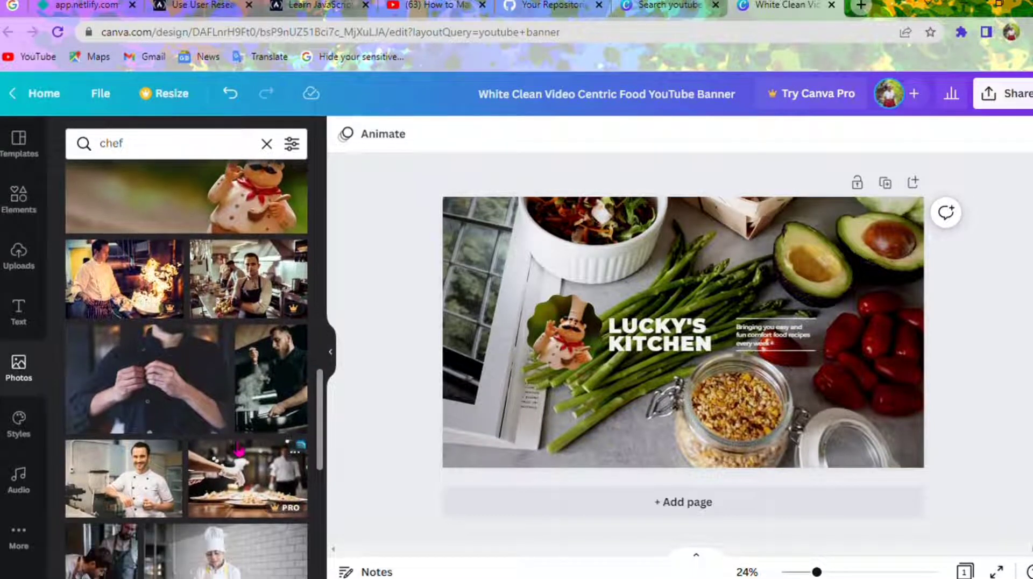
scroll(238, 447, "down", 1)
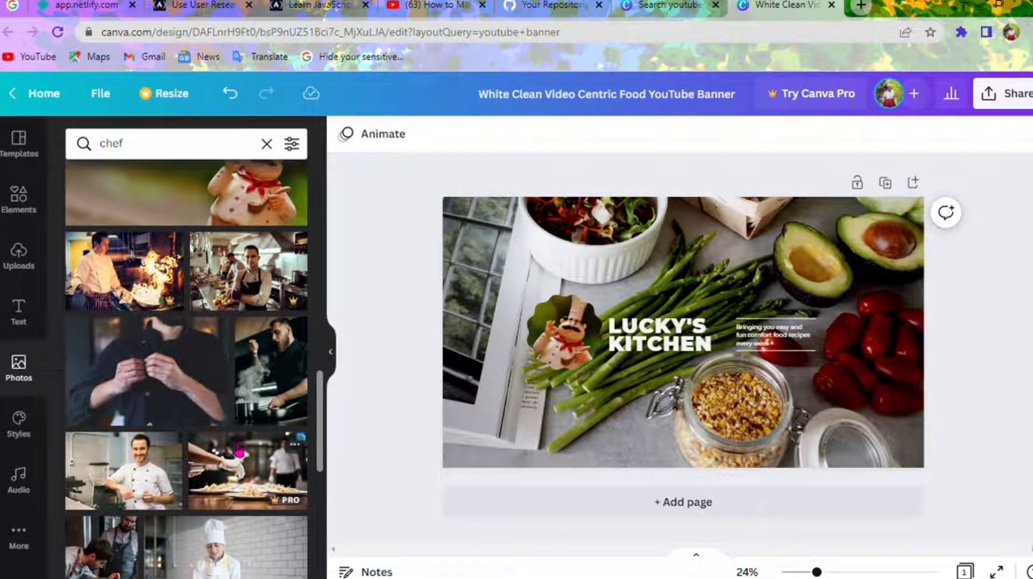
scroll(239, 449, "down", 2)
scroll(237, 450, "down", 2)
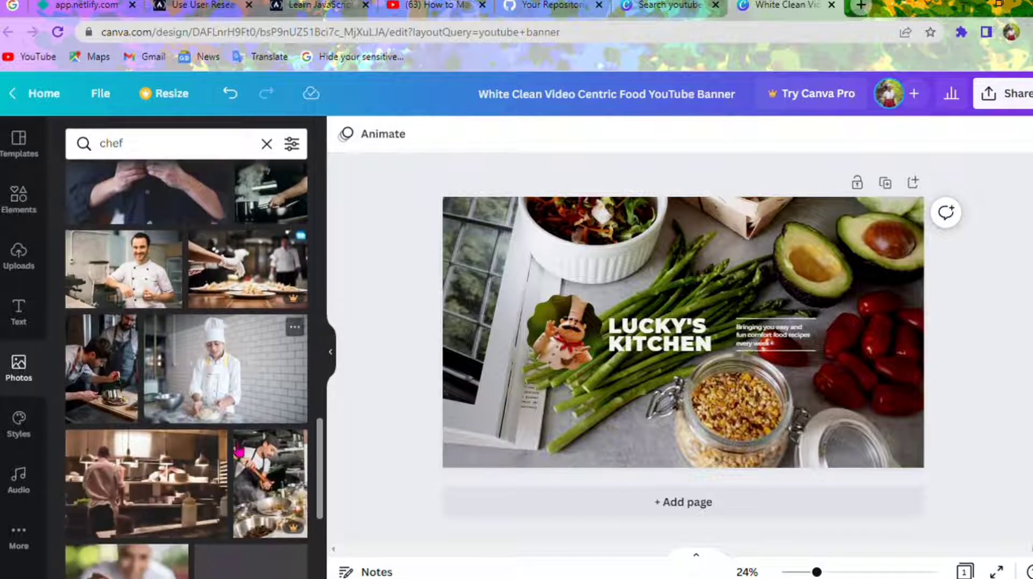
scroll(237, 450, "down", 2)
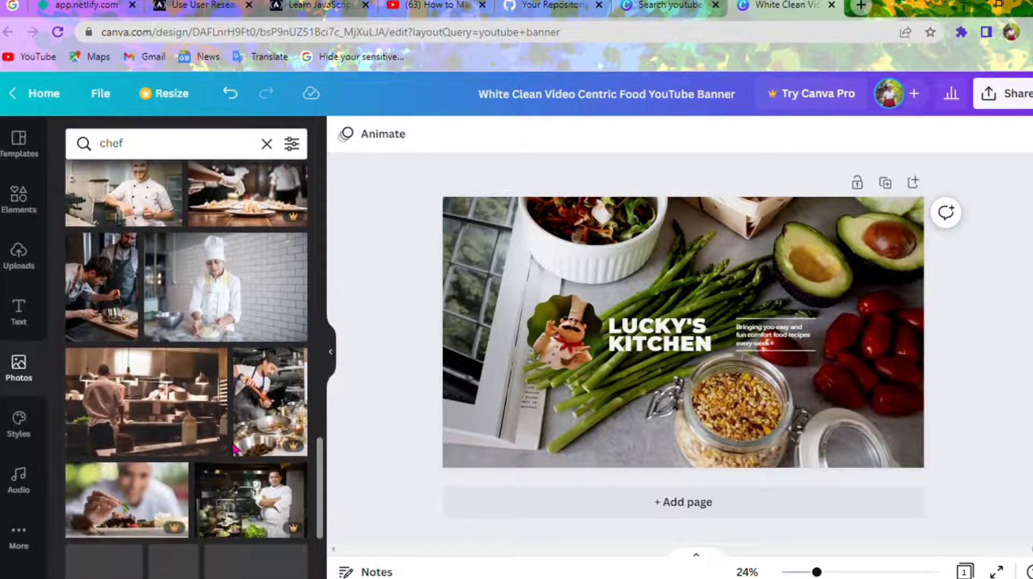
scroll(235, 448, "down", 3)
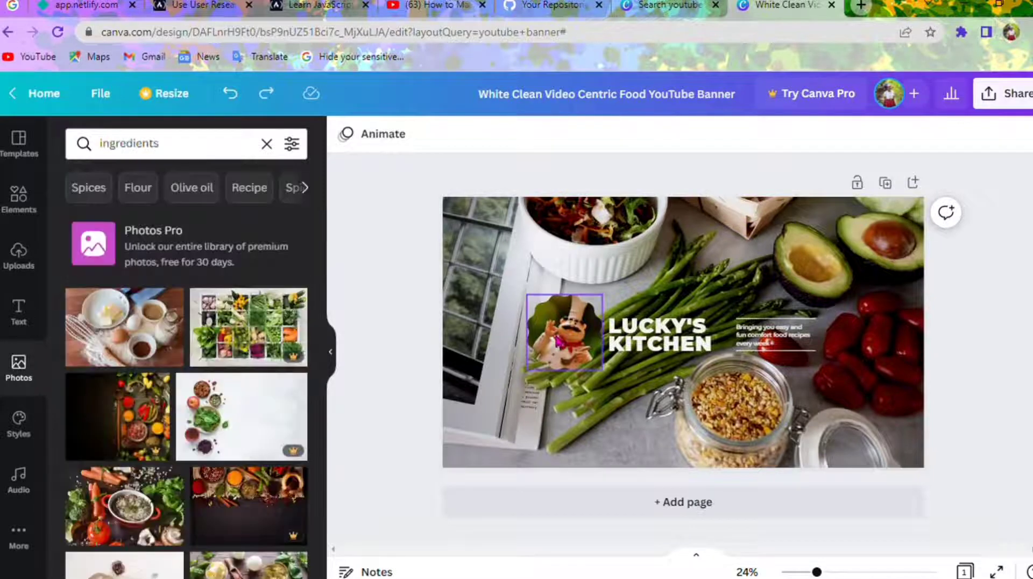
Step: Detach the chef figurine photo from the scalloped frame and delete the detached photo
left_click(558, 340)
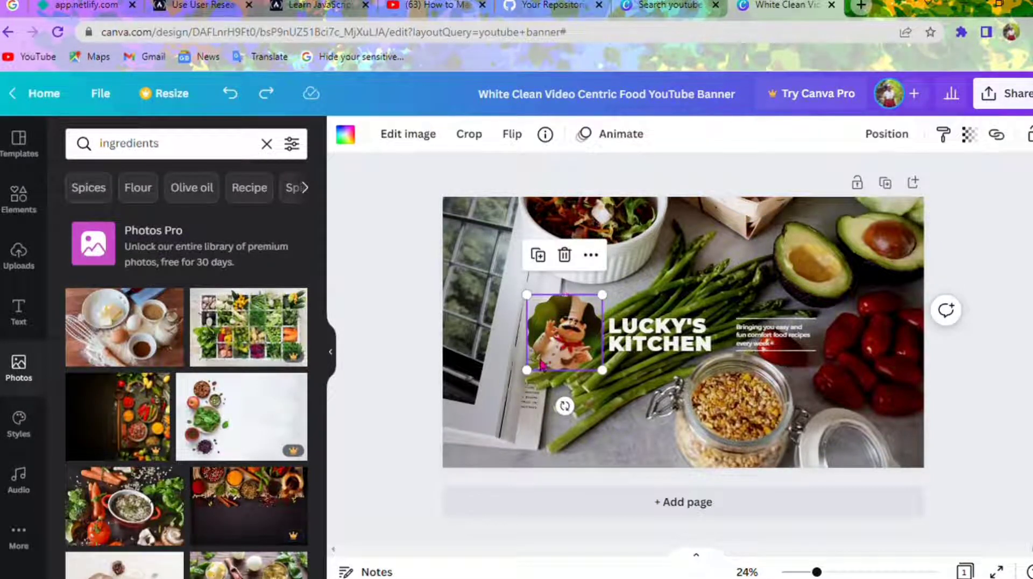
right_click(556, 345)
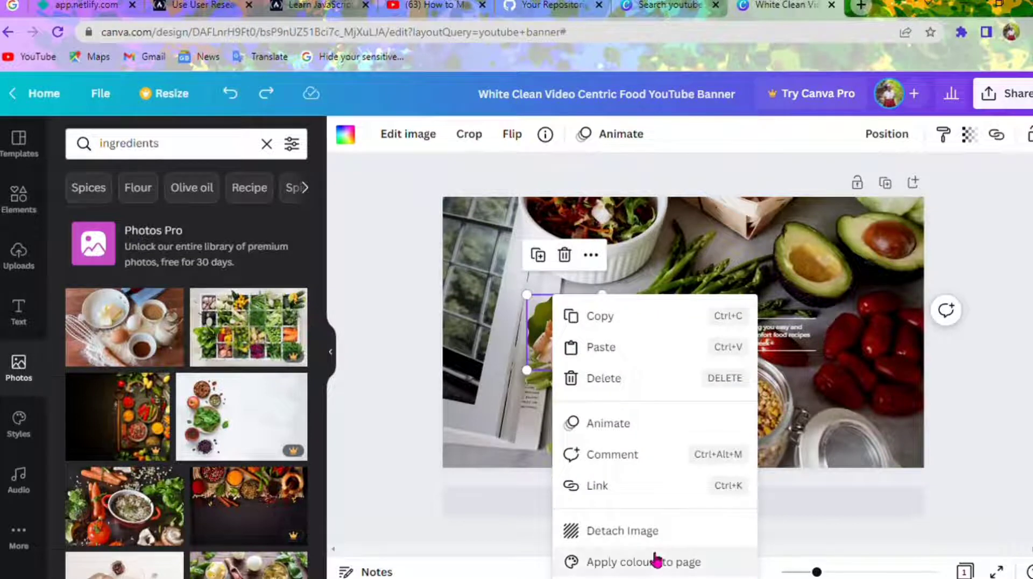
left_click(644, 532)
key("Delete")
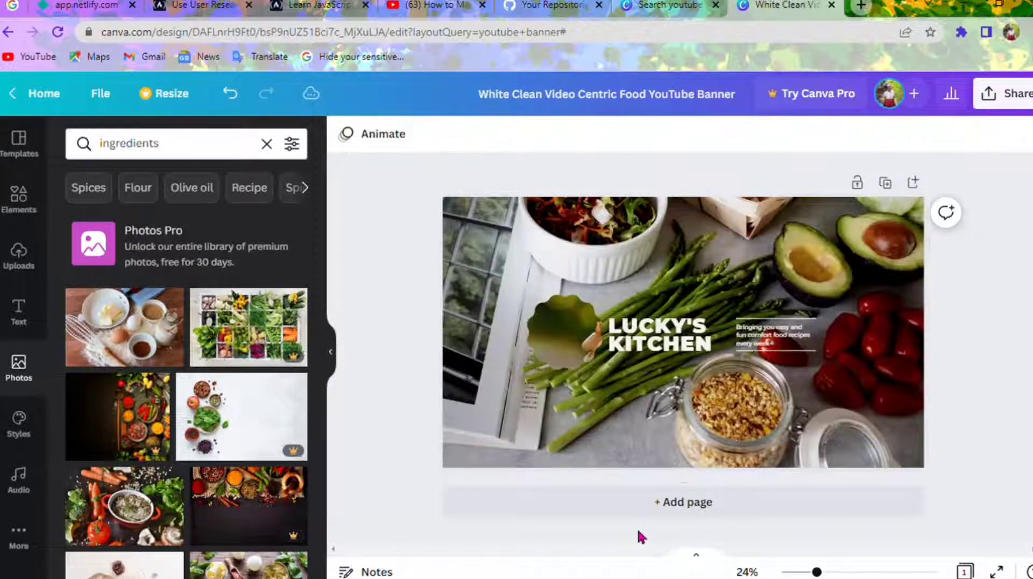
Step: Delete the leftover picture that still fills the scalloped frame beside the title
left_click(565, 334)
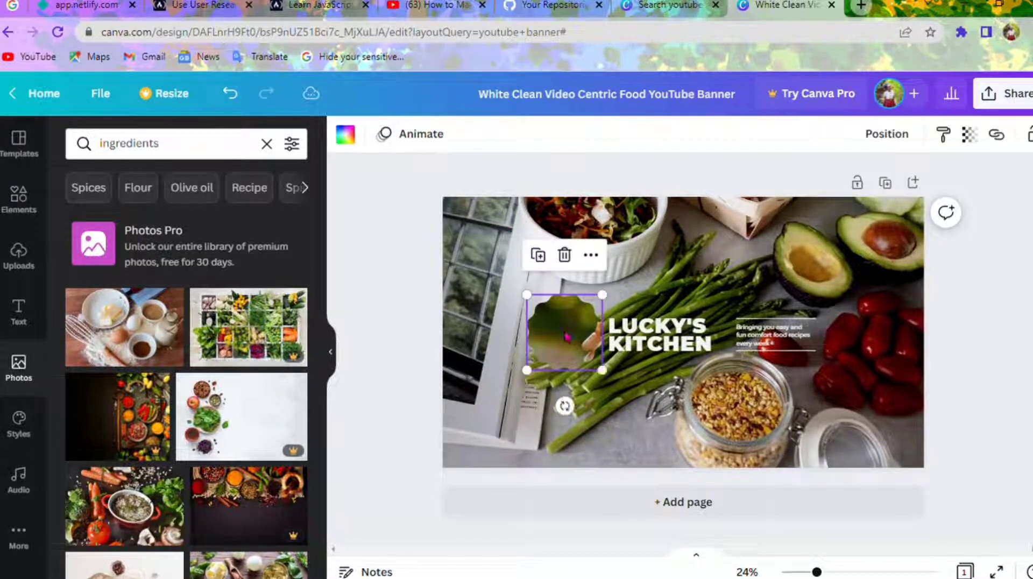
right_click(565, 335)
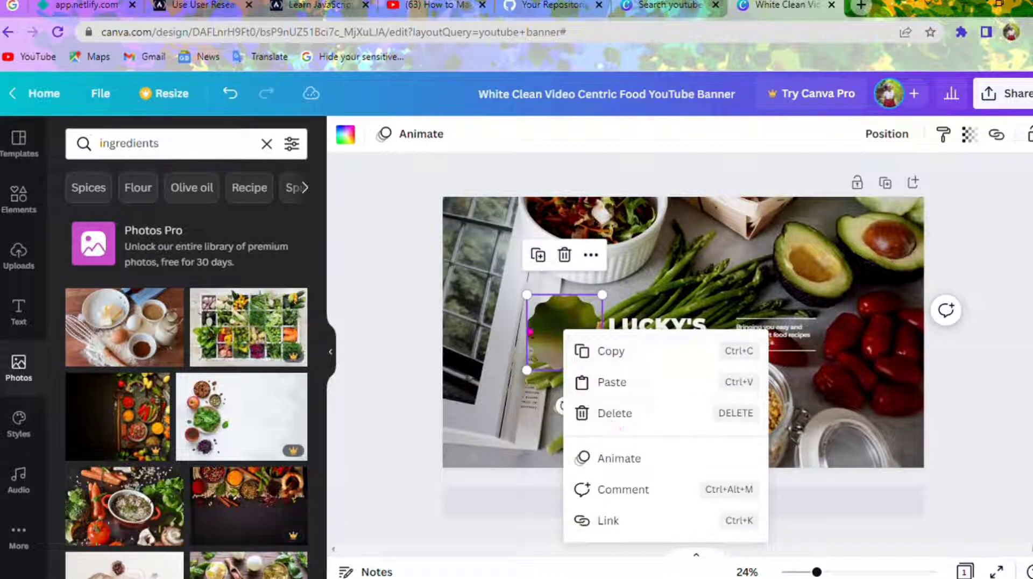
left_click(550, 341)
right_click(549, 341)
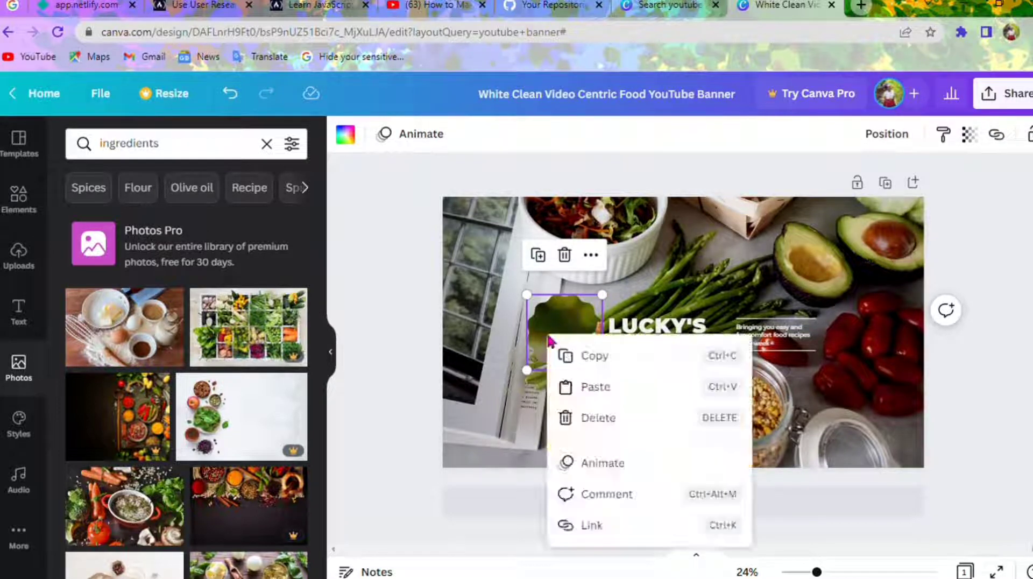
left_click(603, 420)
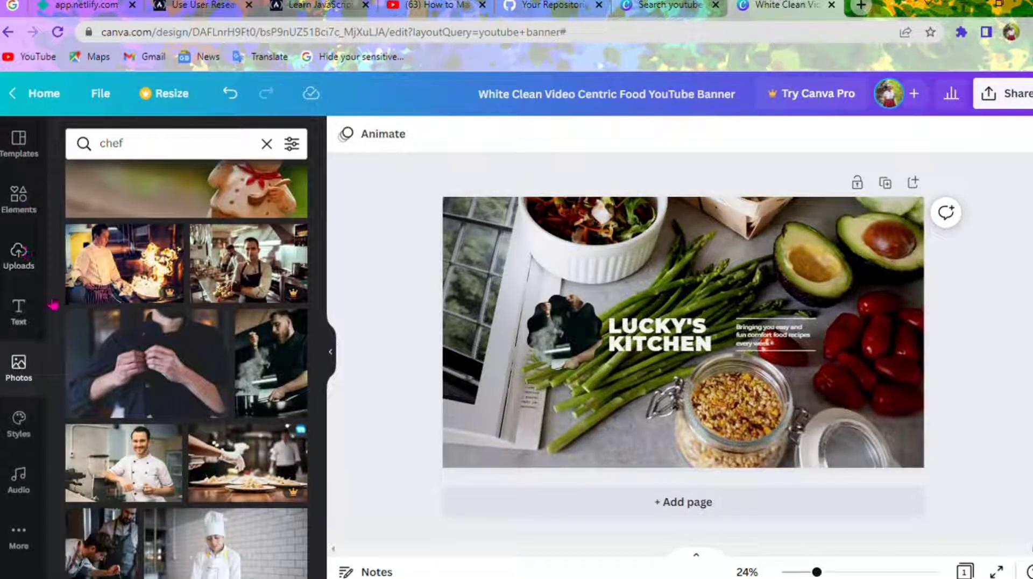
Step: Search the design elements for "chef"
left_click(25, 214)
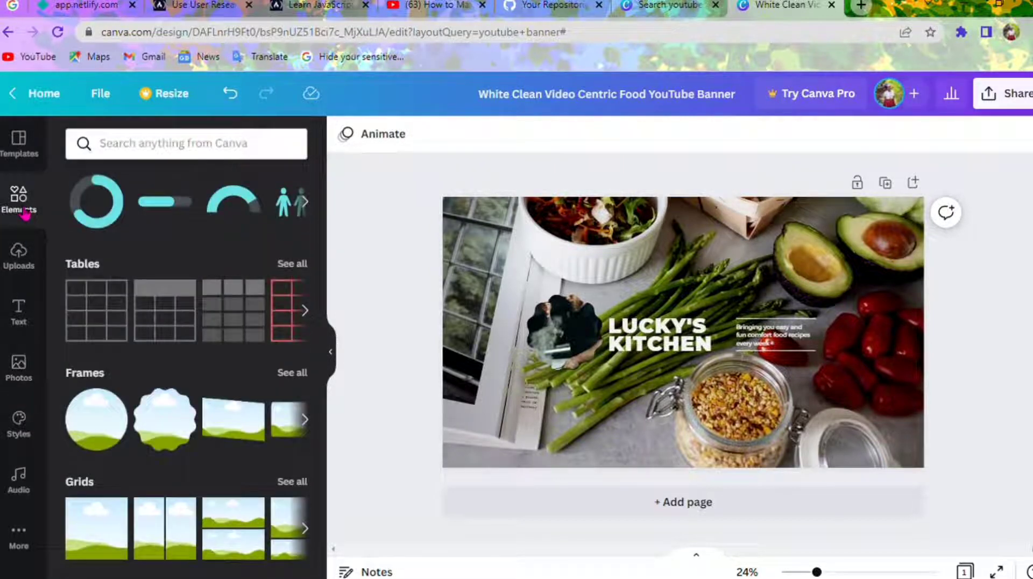
left_click(171, 152)
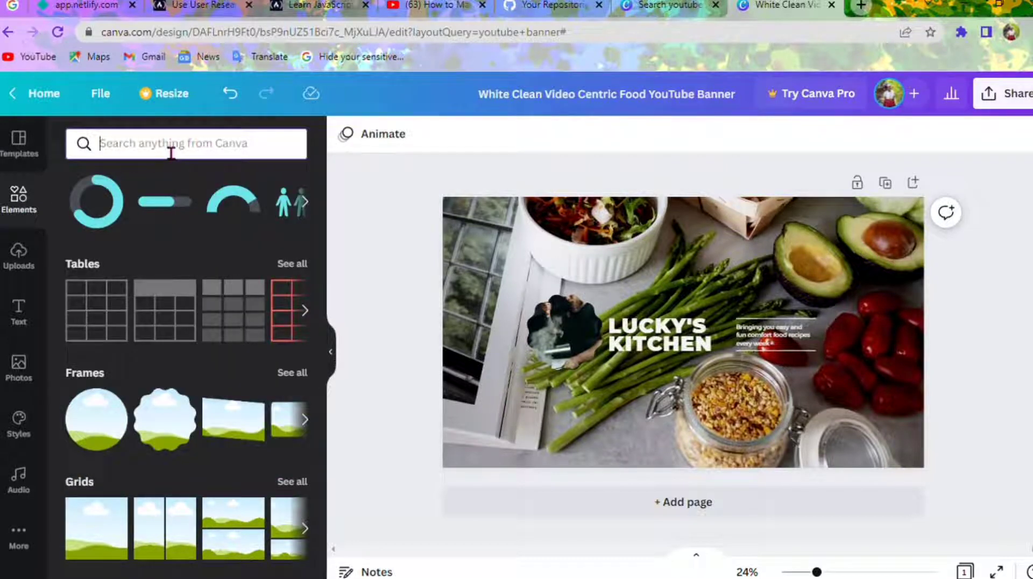
type("chef")
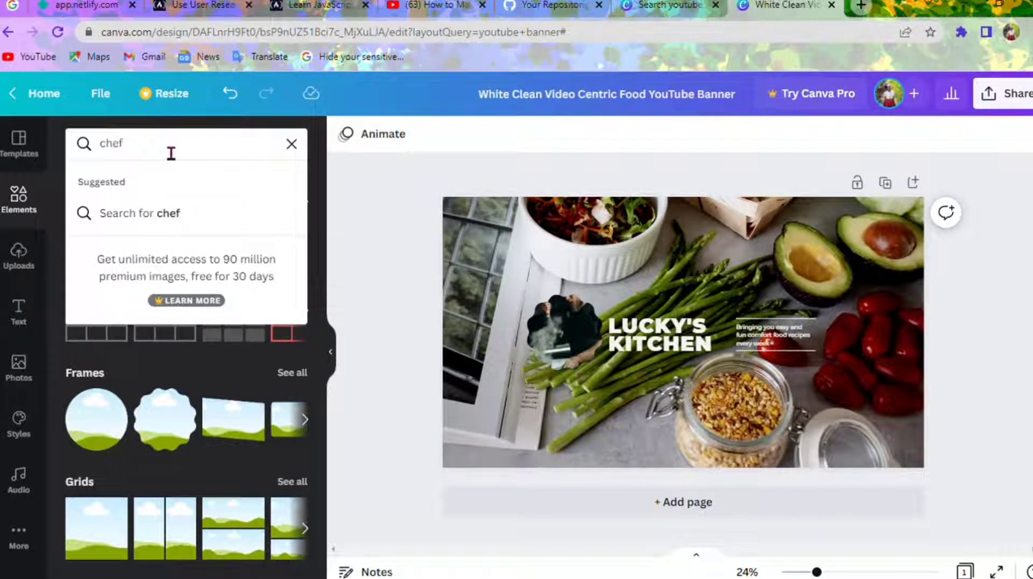
key("Return")
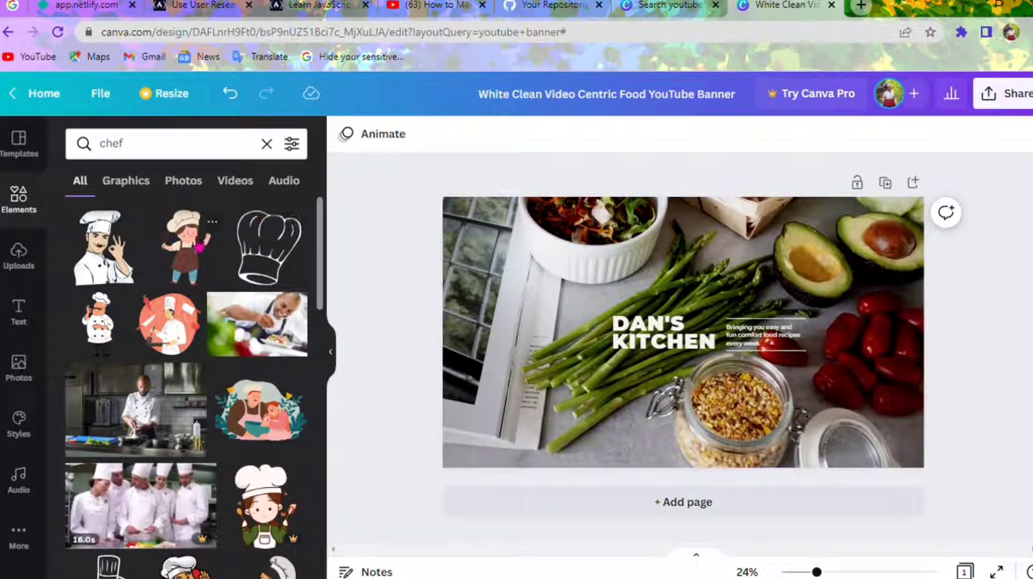
Step: Try the graphic of a girl chef in an apron beside the kitchen title at a reduced size, and delete it
left_click(199, 246)
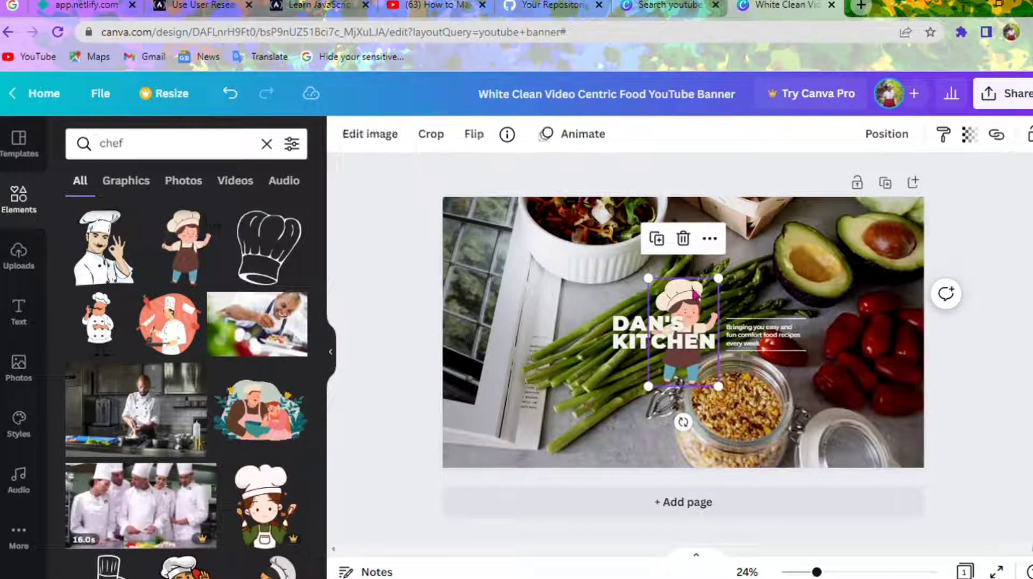
left_click_drag(694, 297, 576, 301)
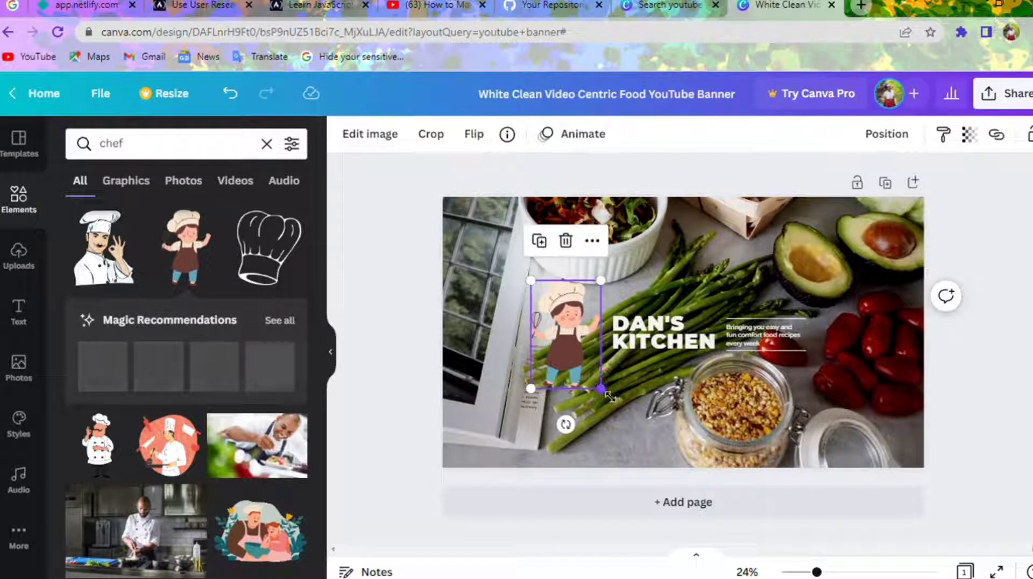
mouse_move(609, 396)
left_mouse_down()
mouse_move(581, 352)
mouse_move(599, 381)
left_mouse_up()
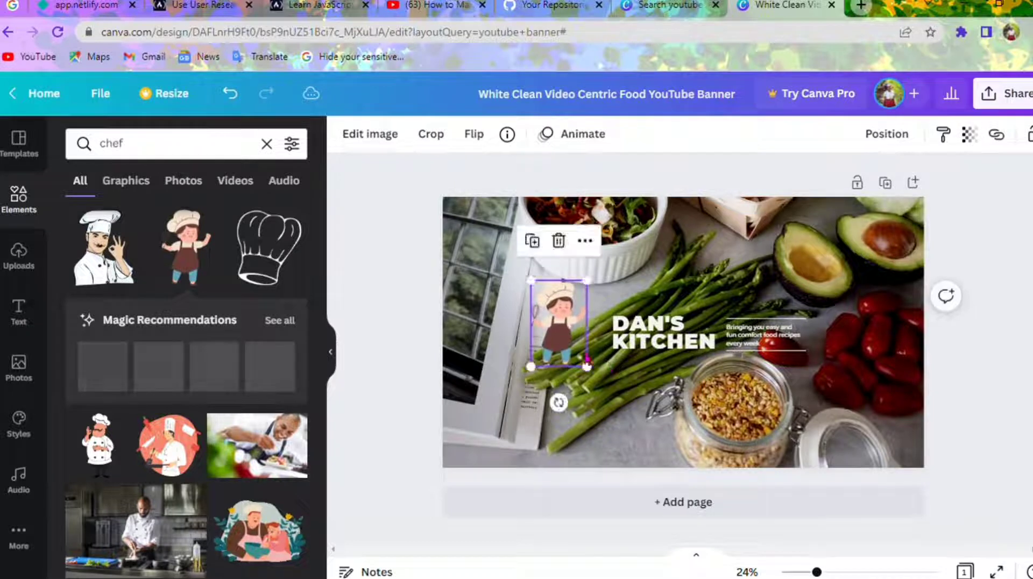
left_click_drag(560, 342, 573, 349)
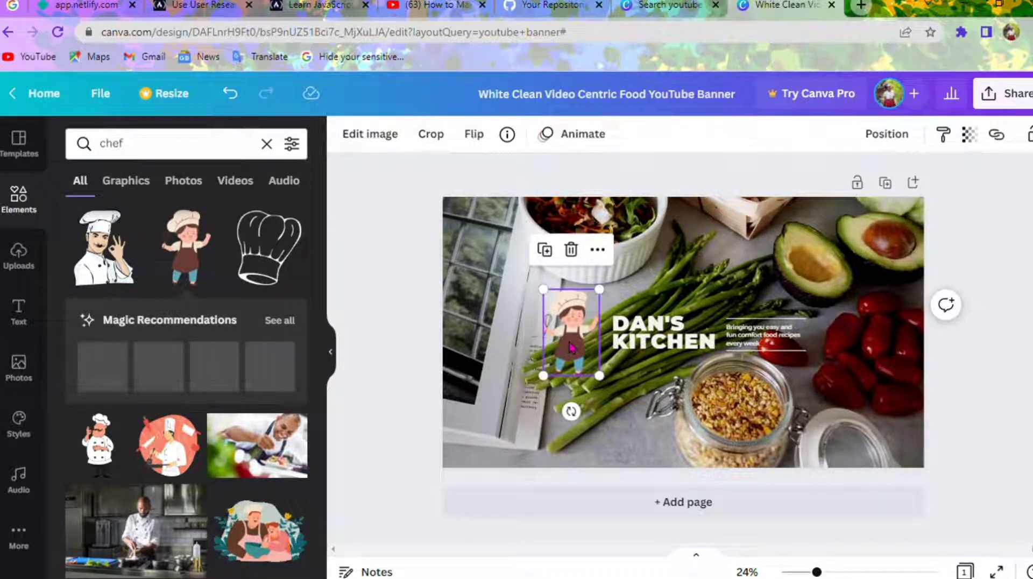
key("Delete")
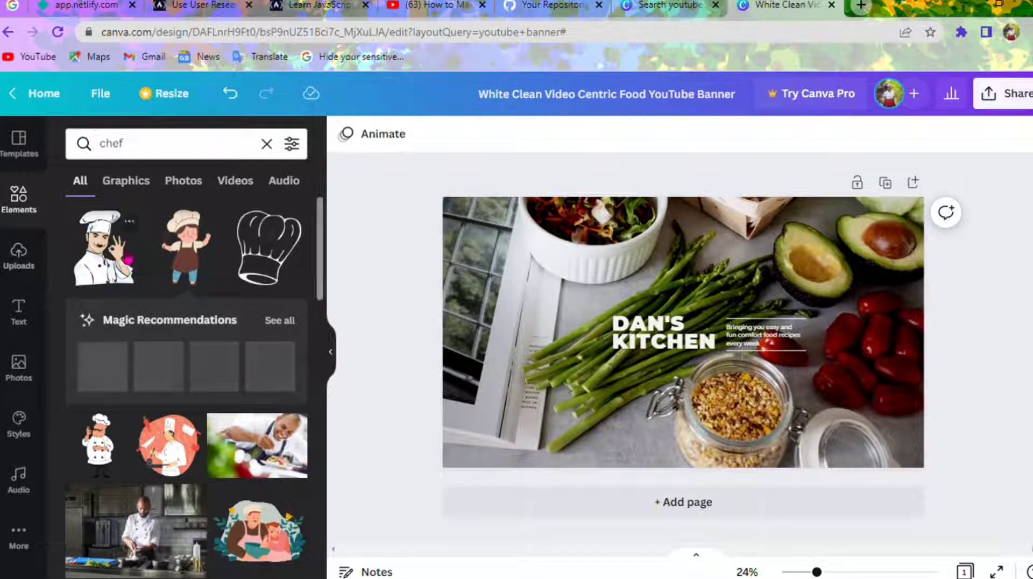
Step: Add the moustached chef graphic making an OK sign, shrink it to about 337 × 428, and place it left of the kitchen title
left_click(129, 257)
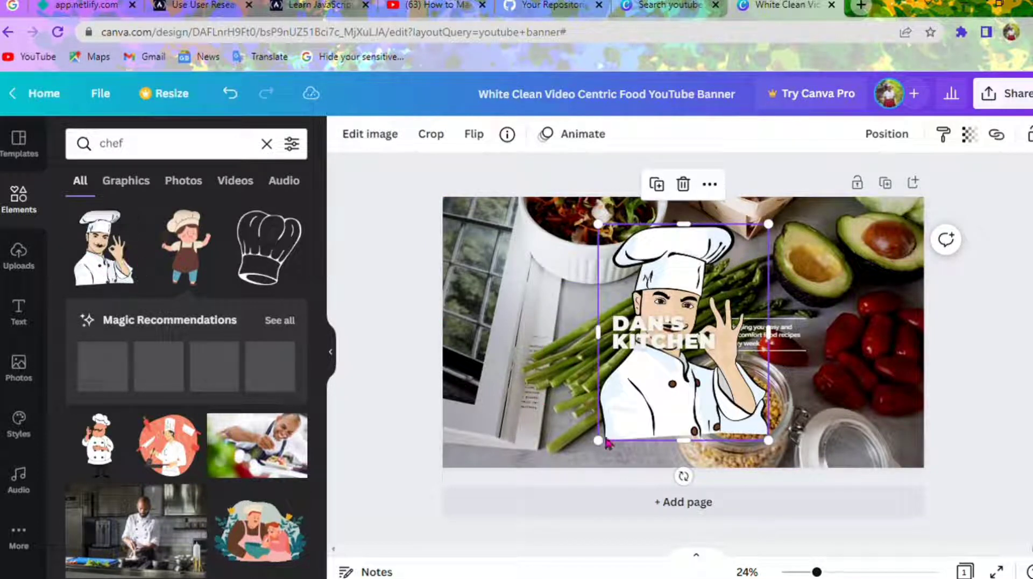
left_click_drag(634, 415, 527, 343)
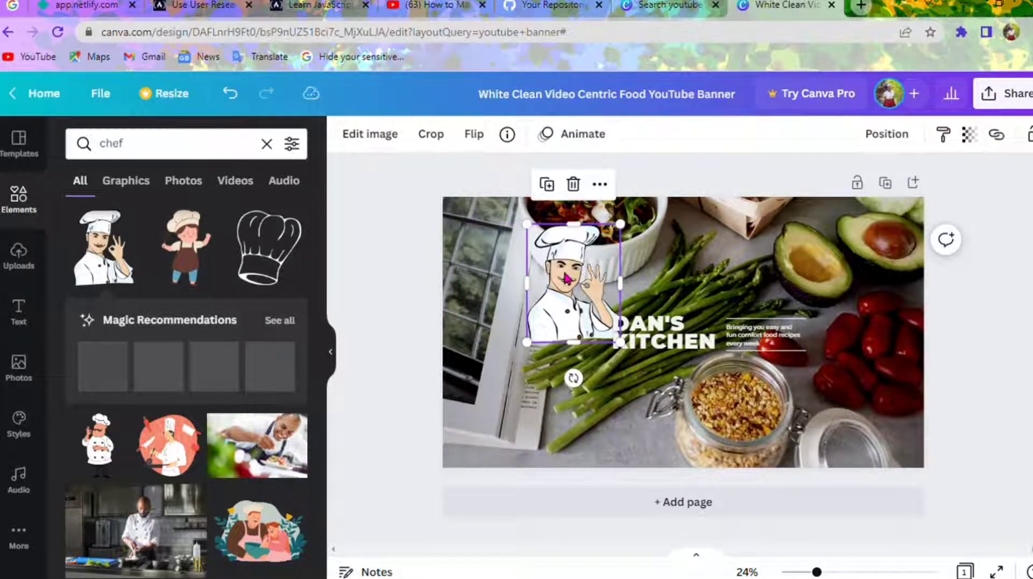
left_click_drag(566, 277, 559, 310)
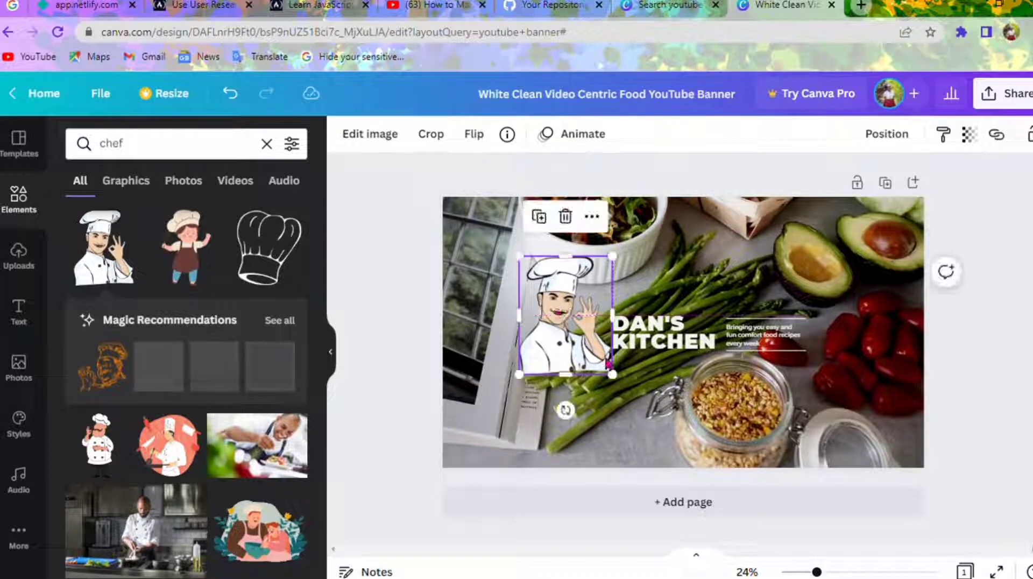
left_click_drag(611, 372, 606, 369)
left_click_drag(569, 317, 573, 339)
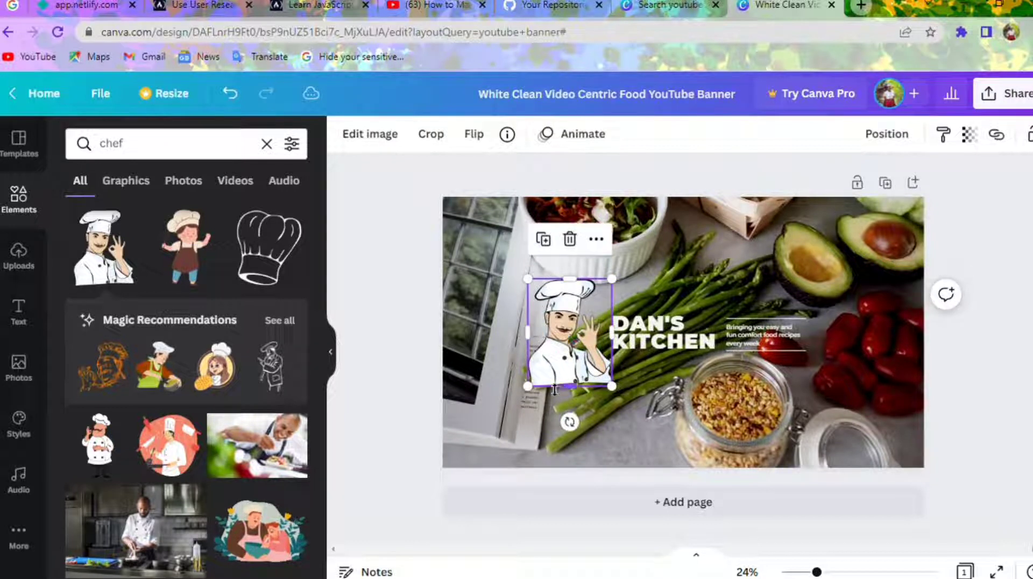
left_click_drag(539, 397, 560, 370)
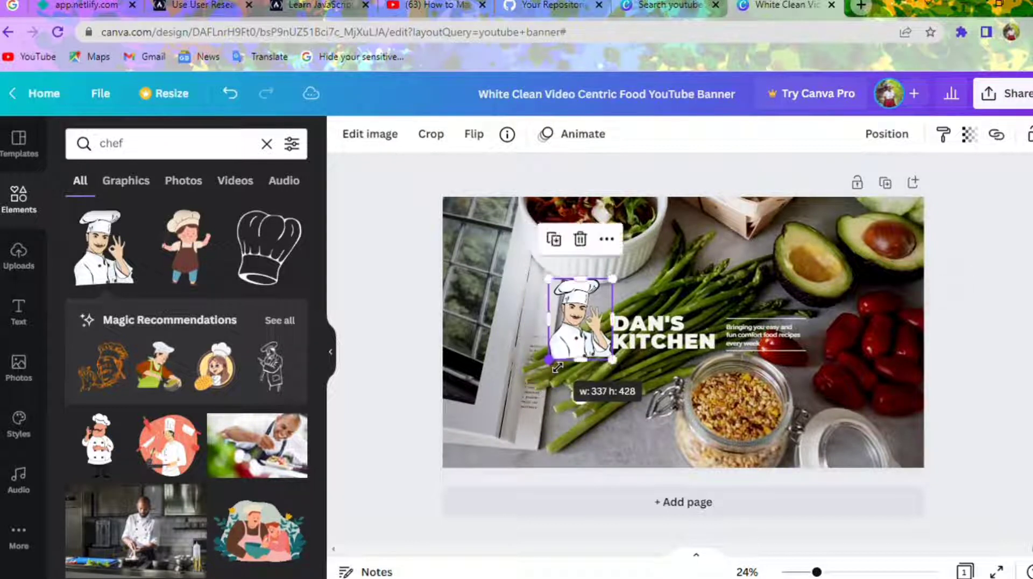
left_click_drag(567, 332, 562, 340)
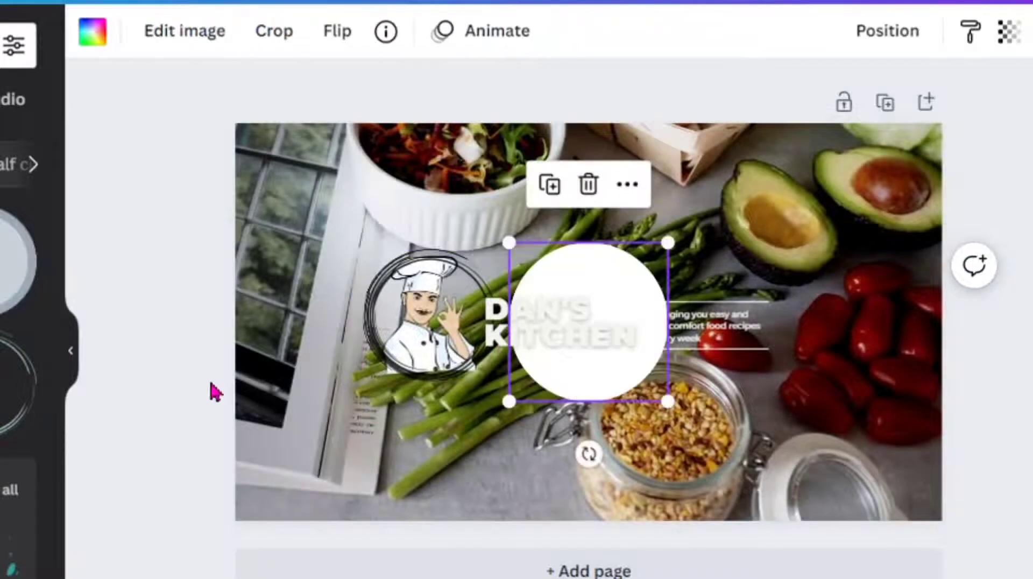
Step: Move the white circle to the banner's lower-left area and remove the sketchy ring around the chef
left_click_drag(607, 269, 401, 413)
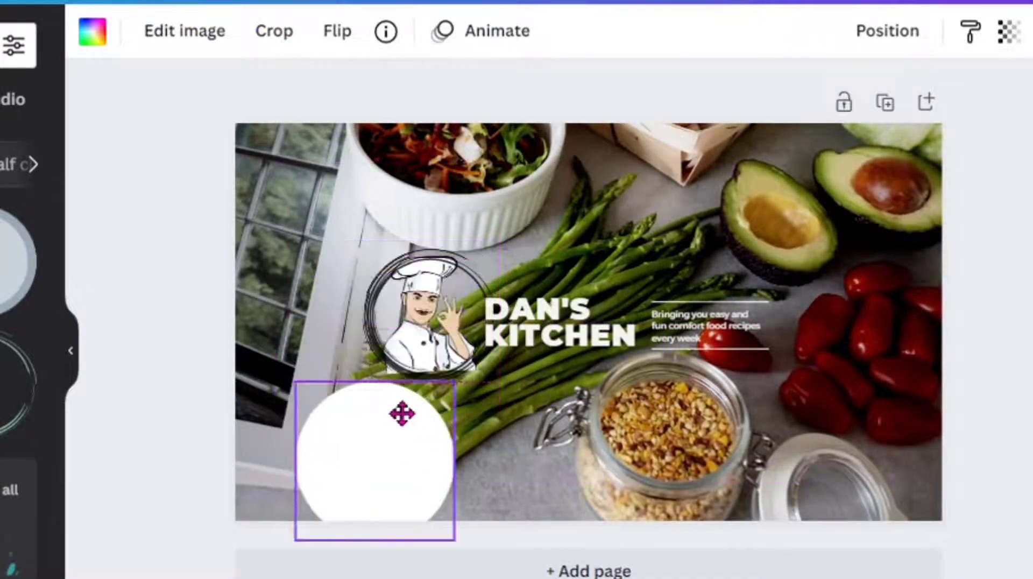
left_click_drag(453, 283, 398, 185)
left_click(376, 343)
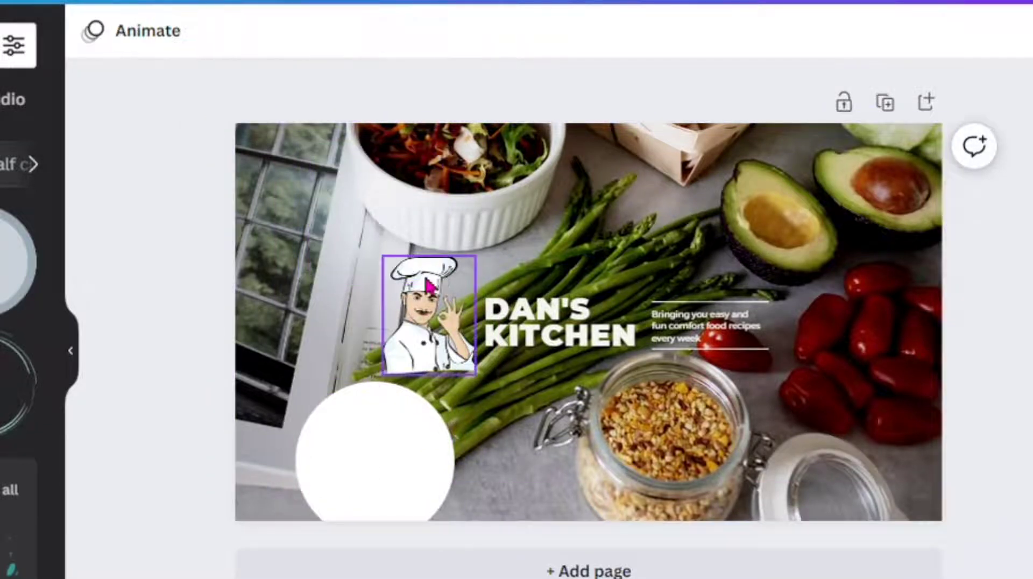
Step: Shift the chef slightly upward, place the white circle along its left side, and recolour the circle black
left_click_drag(396, 290, 430, 271)
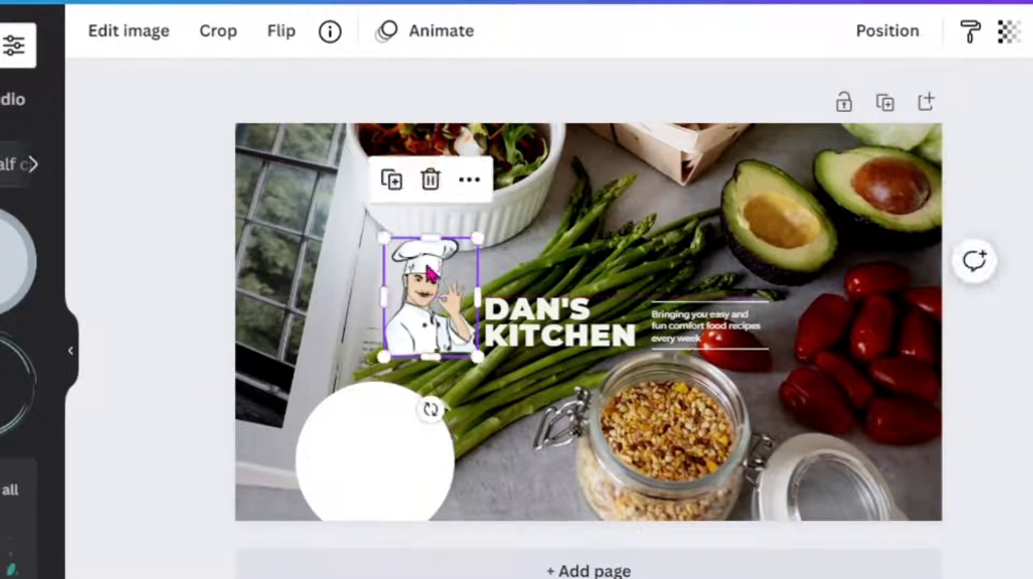
left_click_drag(379, 443, 339, 296)
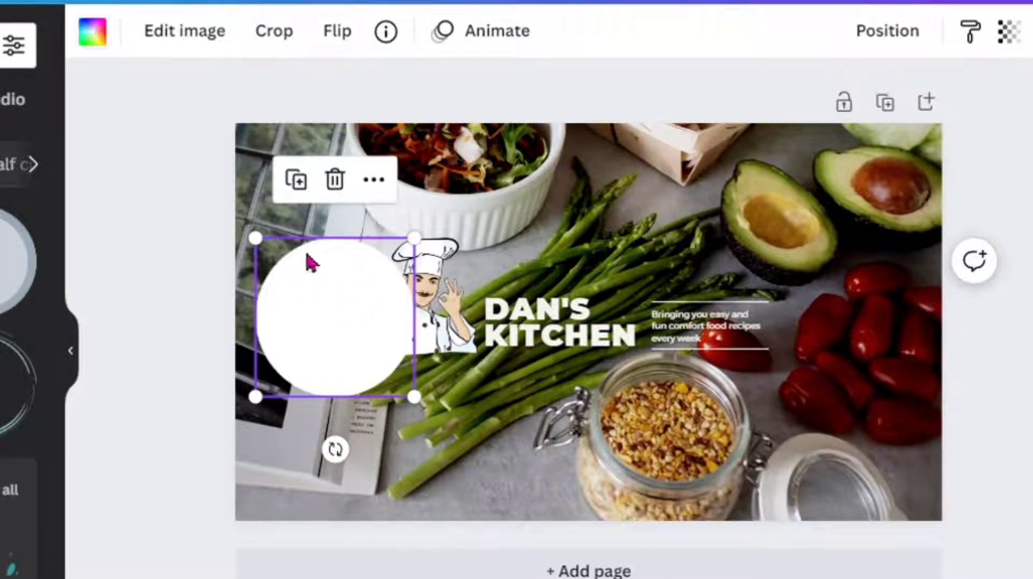
left_click(92, 31)
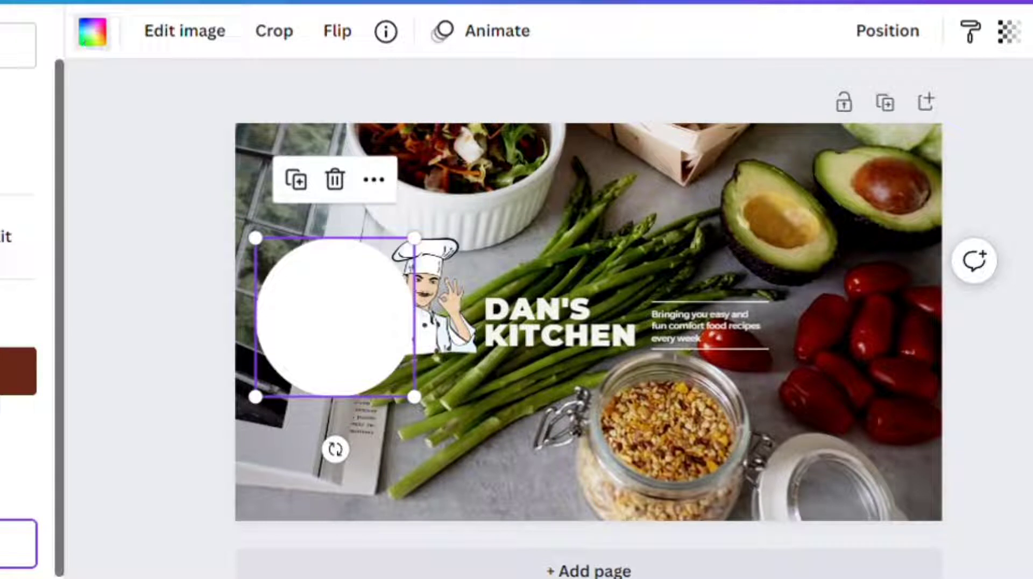
Step: Move the chef graphic onto the black circle and send the circle to the back, behind the chef
left_click_drag(455, 326, 353, 346)
right_click(352, 345)
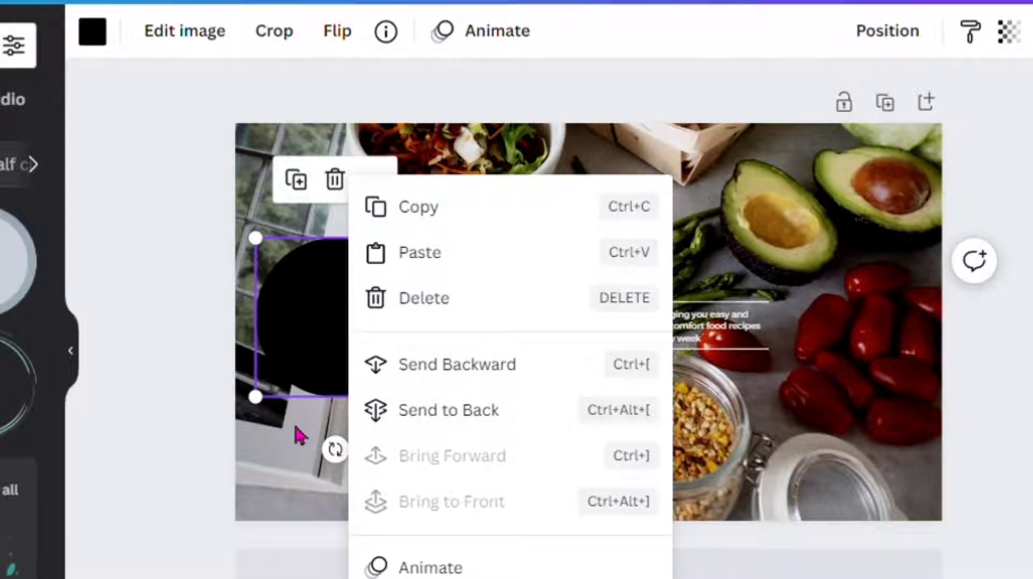
left_click(287, 442)
right_click(325, 342)
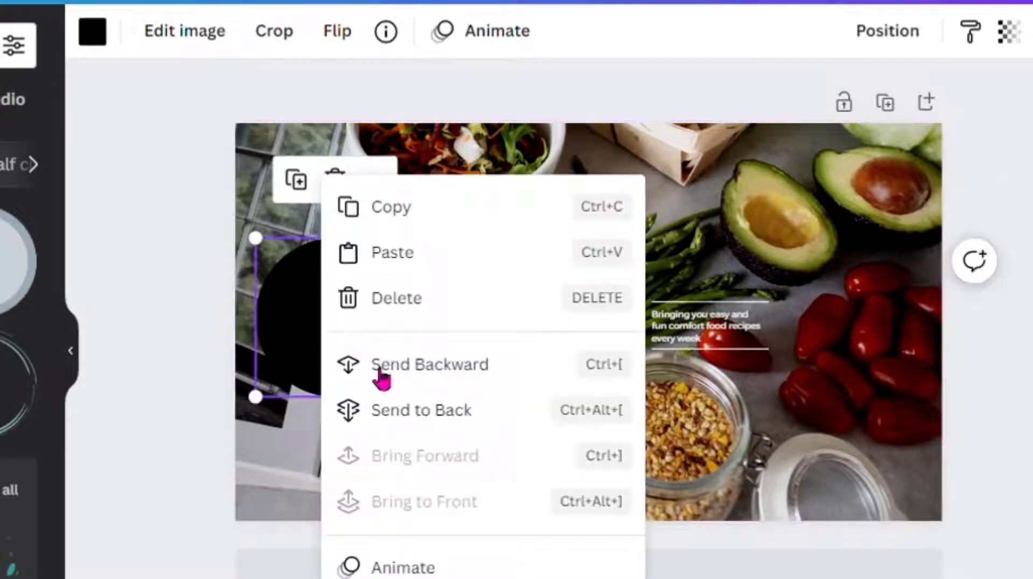
left_click(394, 410)
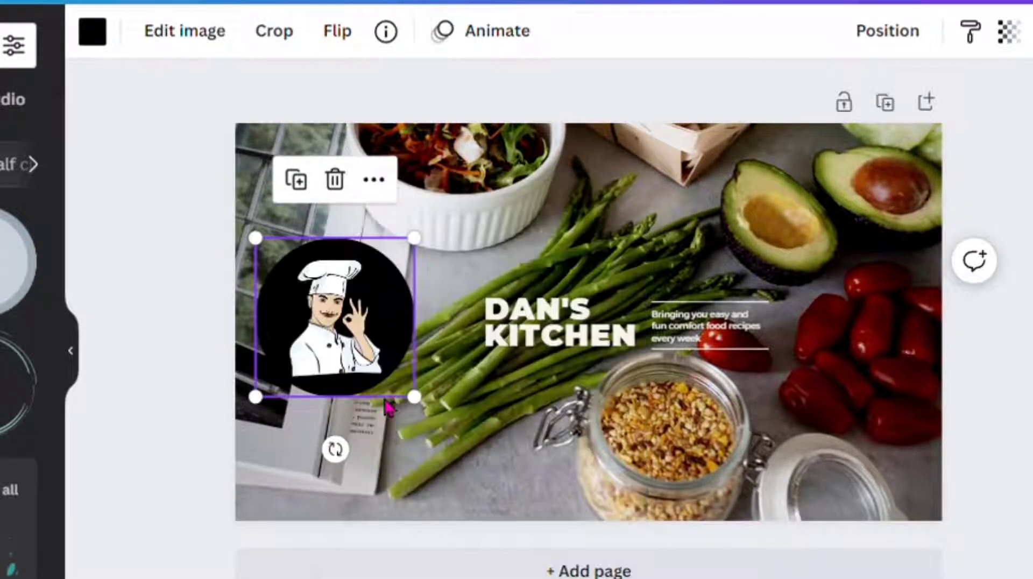
Step: Move the black circle right up to the kitchen title and reduce its size
left_click(329, 347)
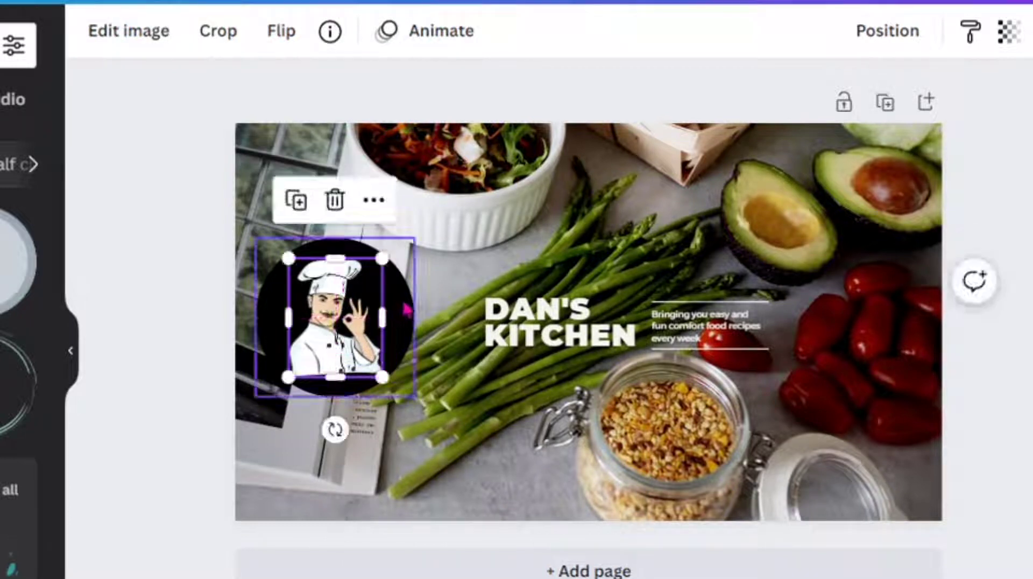
left_click_drag(408, 310, 471, 321)
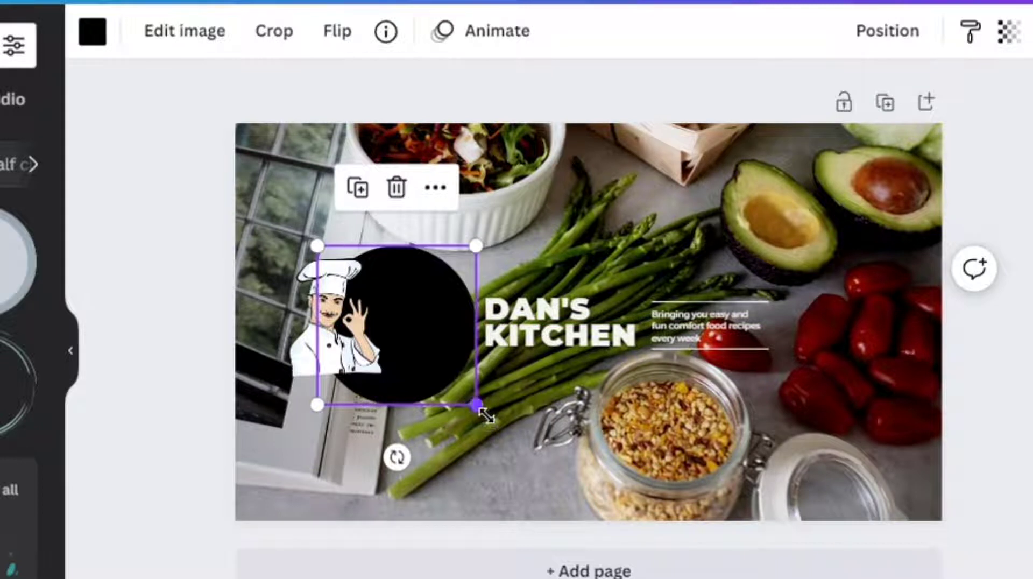
left_click_drag(477, 407, 449, 377)
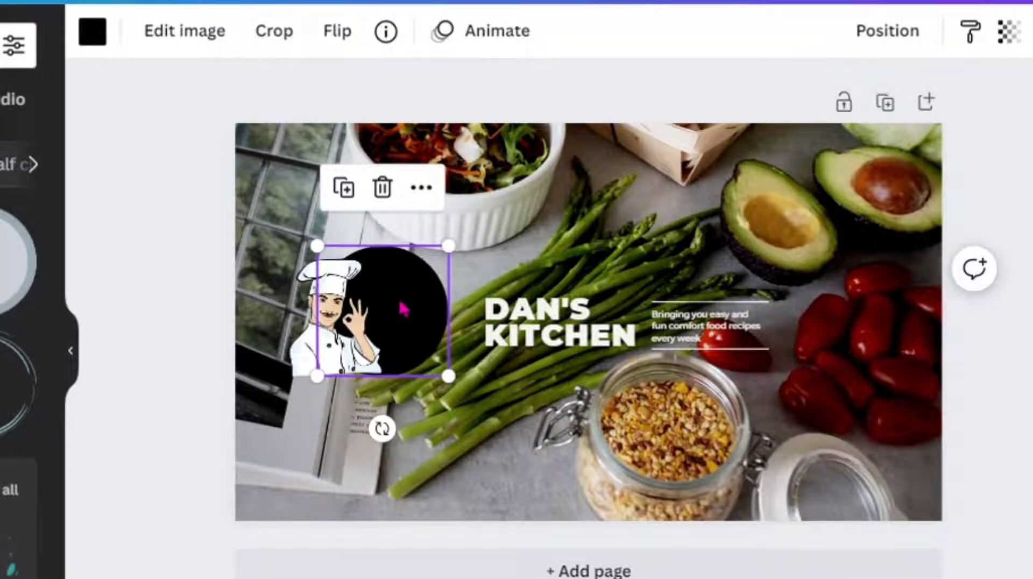
left_click_drag(404, 309, 430, 322)
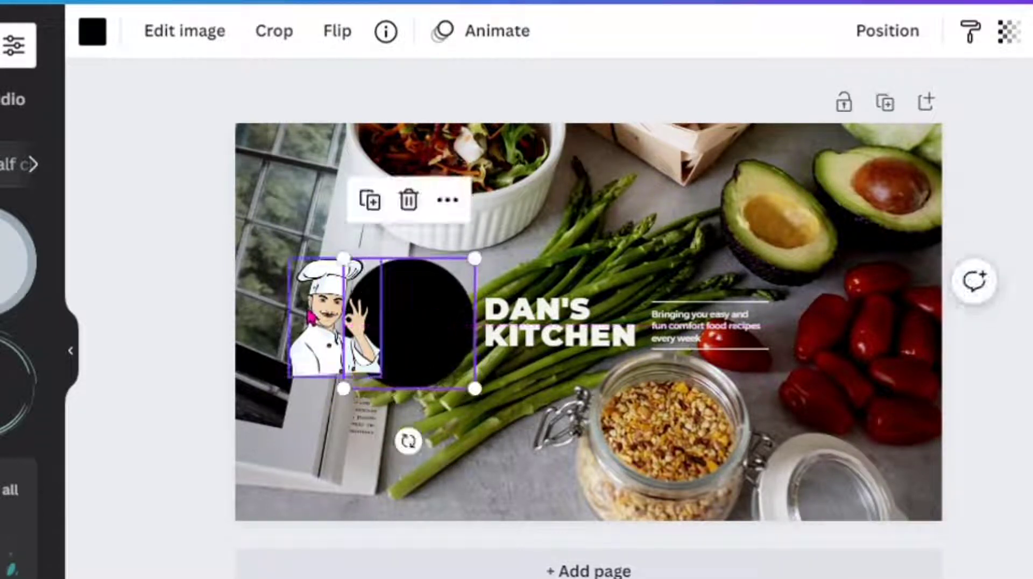
Step: Center the chef graphic on the black circle and shrink both into a compact logo beside the kitchen title
left_click_drag(311, 317, 387, 323)
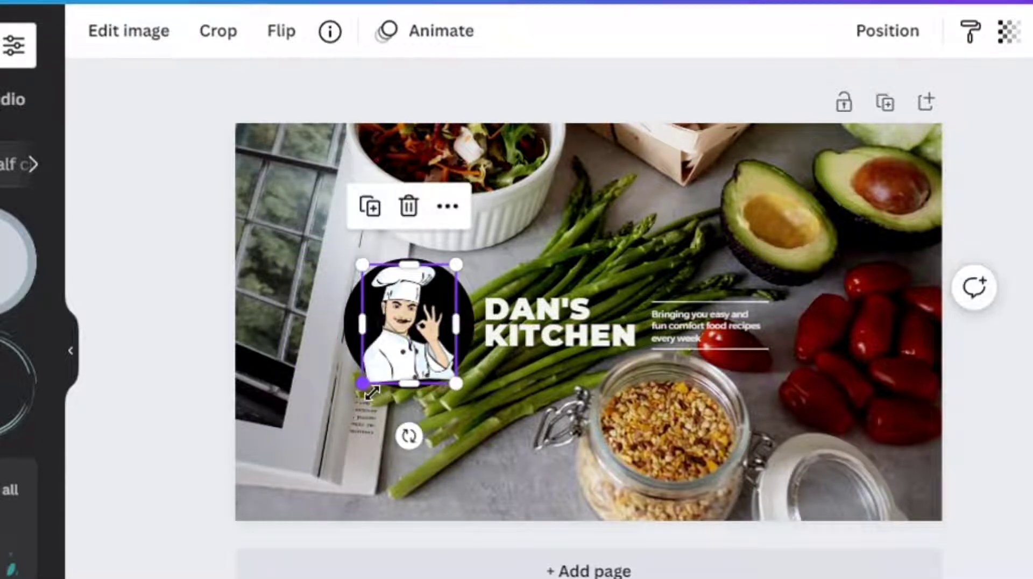
left_click_drag(376, 398, 409, 352)
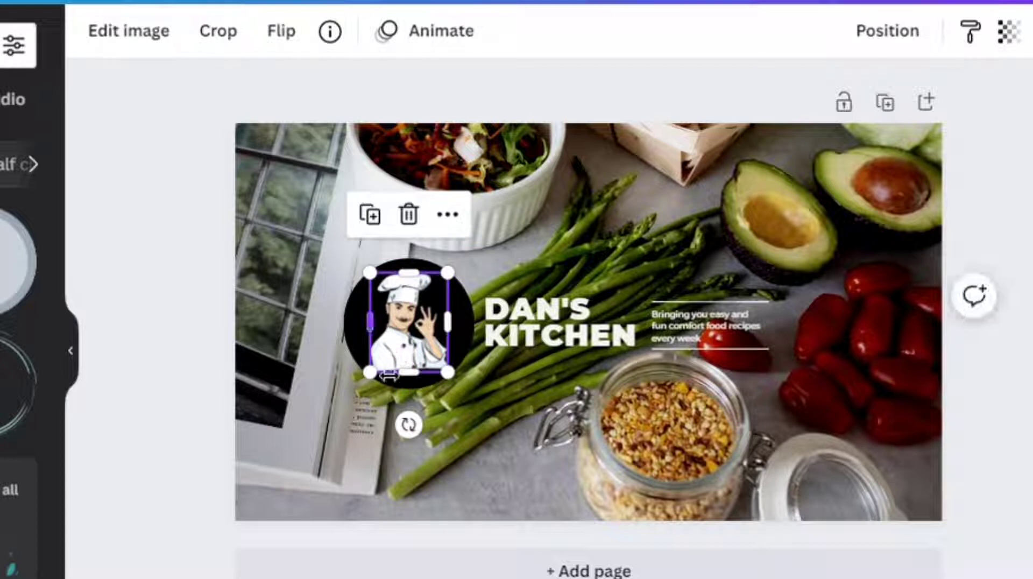
left_click_drag(383, 385, 380, 395)
left_click(541, 478)
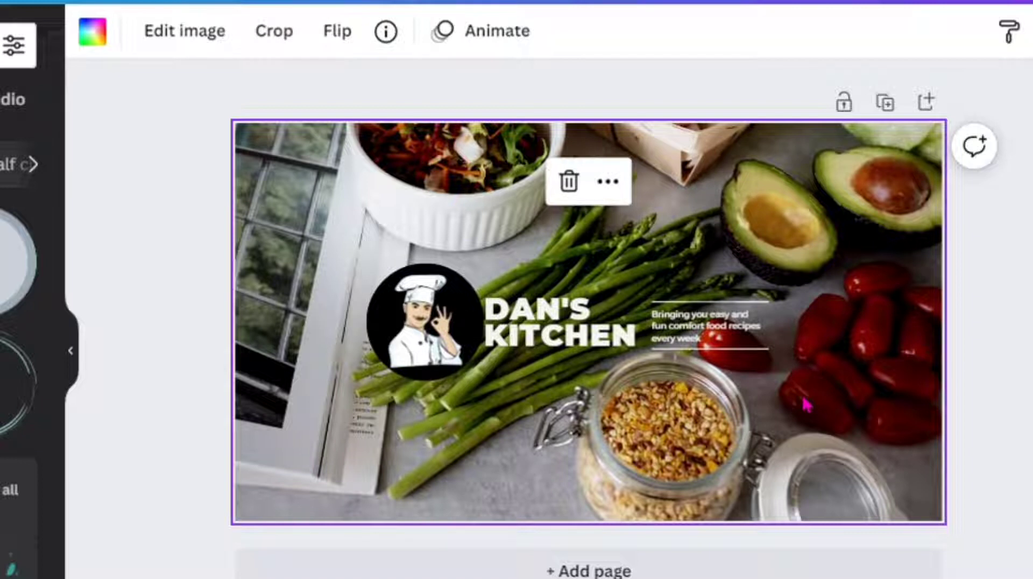
key("Escape")
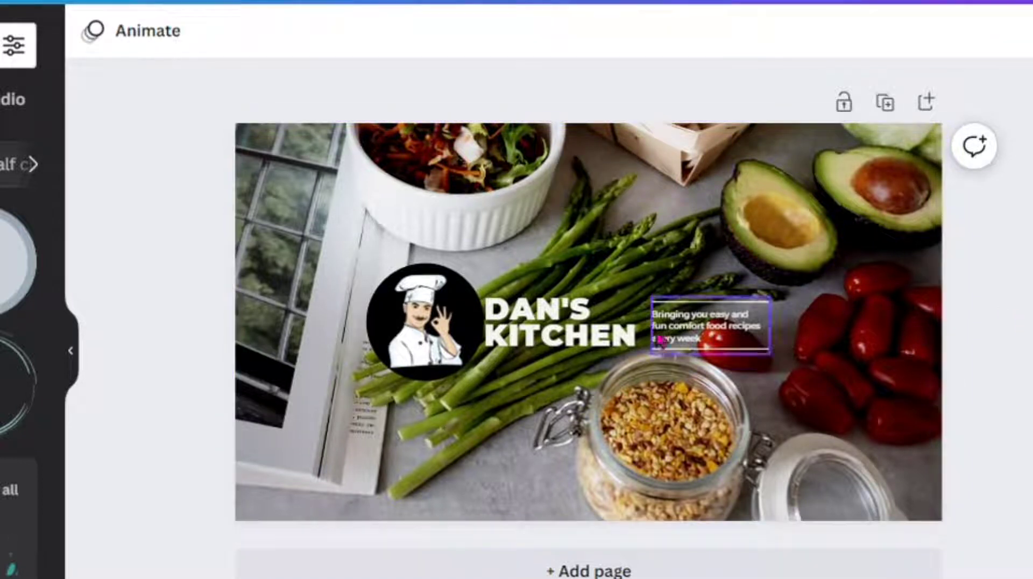
Step: Nudge the kitchen title slightly to the right to leave a gap beside the chef logo
left_click(573, 338)
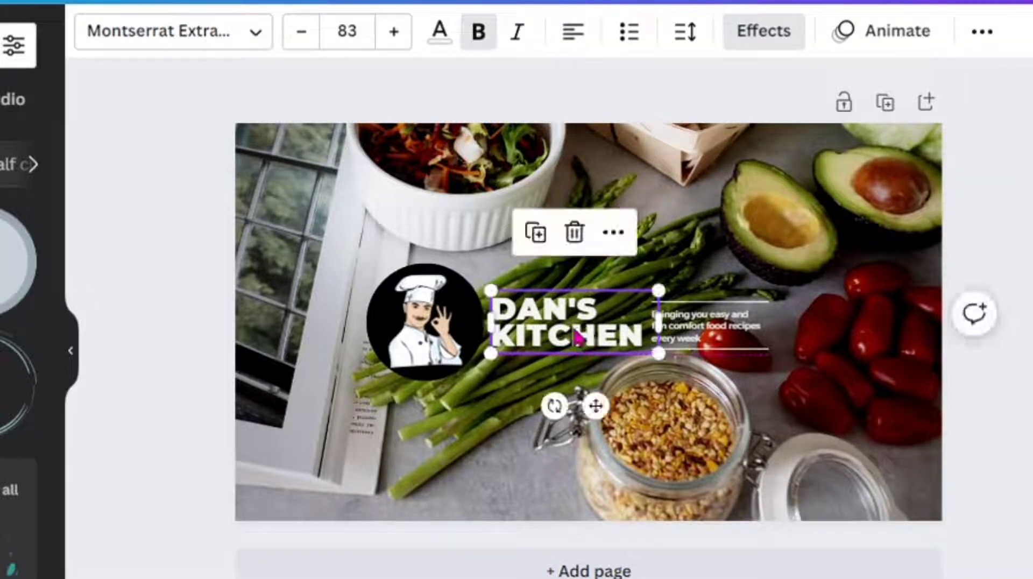
left_click(493, 444)
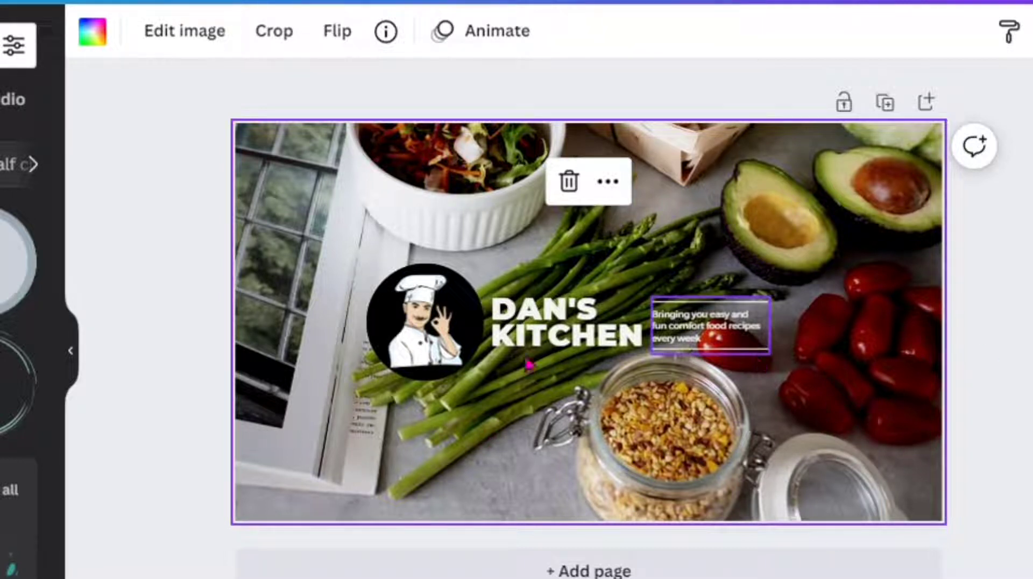
scroll(19, 355, "down", 5)
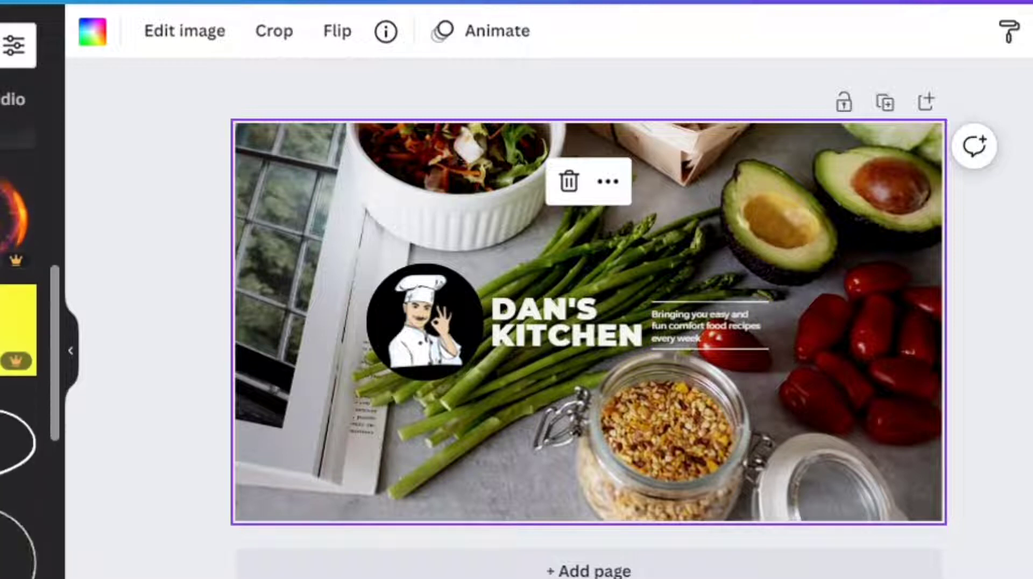
scroll(19, 355, "down", 3)
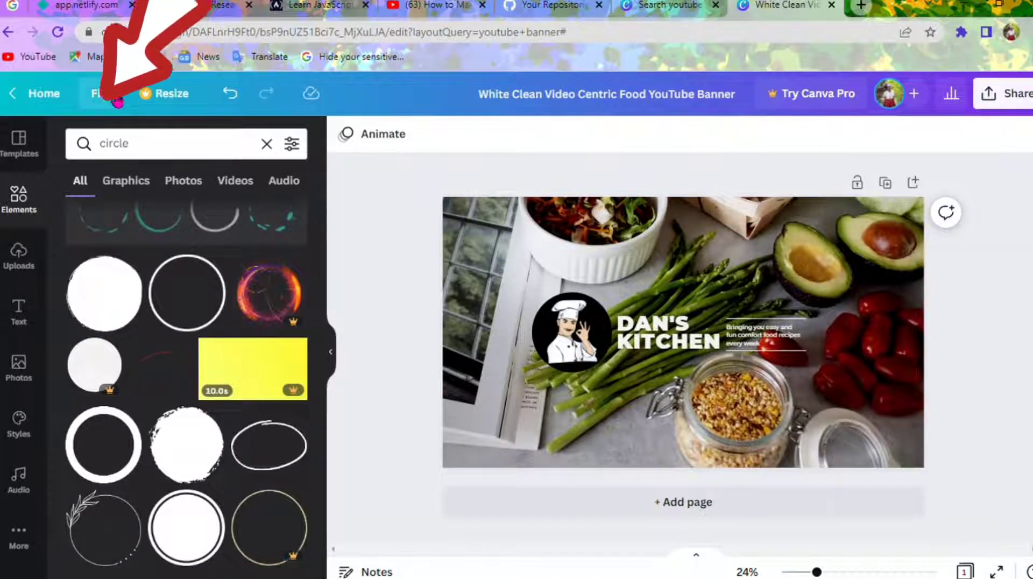
Step: Download the finished banner design as a PNG at 2560 × 1440 px
left_click(115, 96)
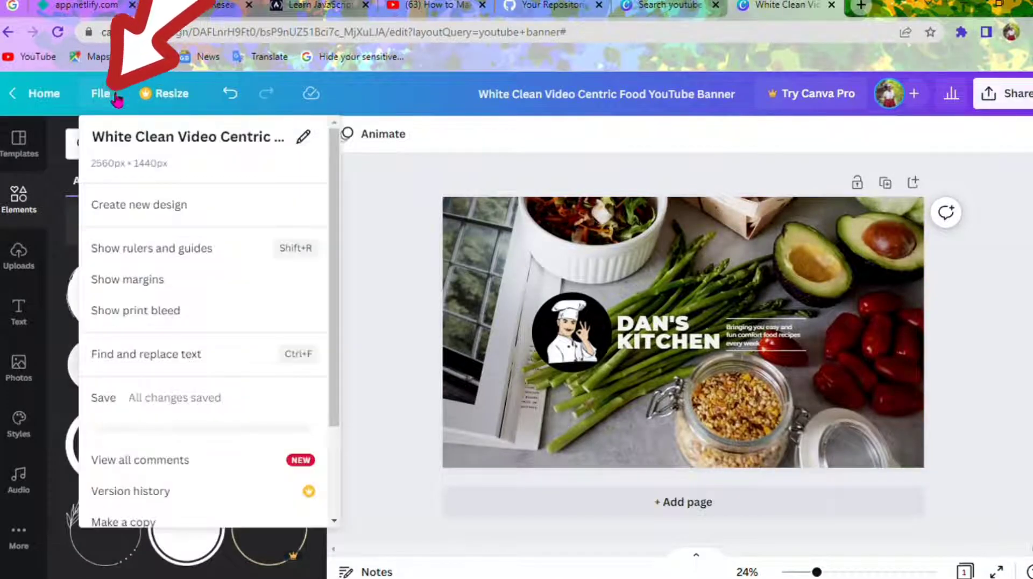
scroll(225, 305, "down", 1)
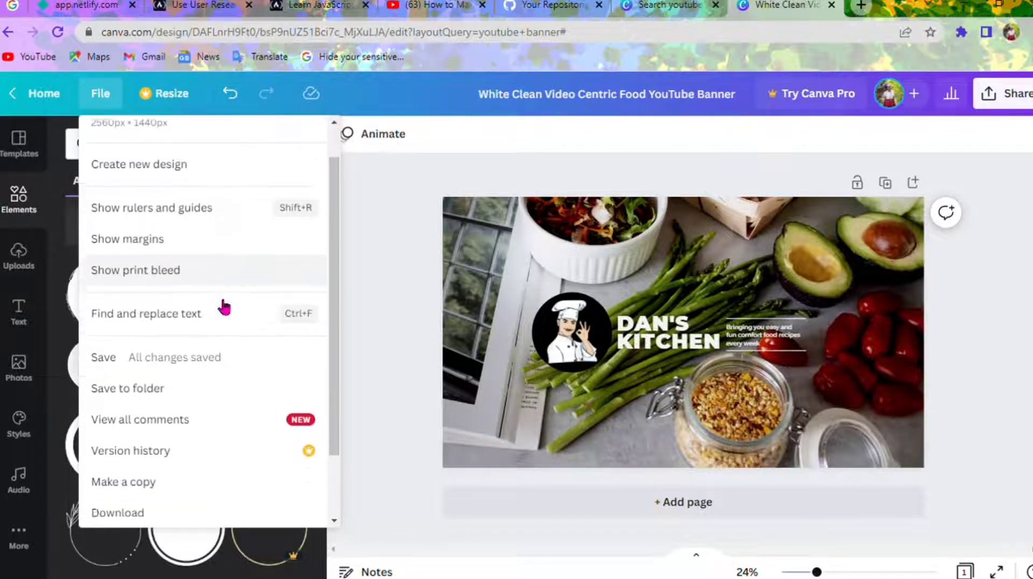
scroll(224, 307, "down", 2)
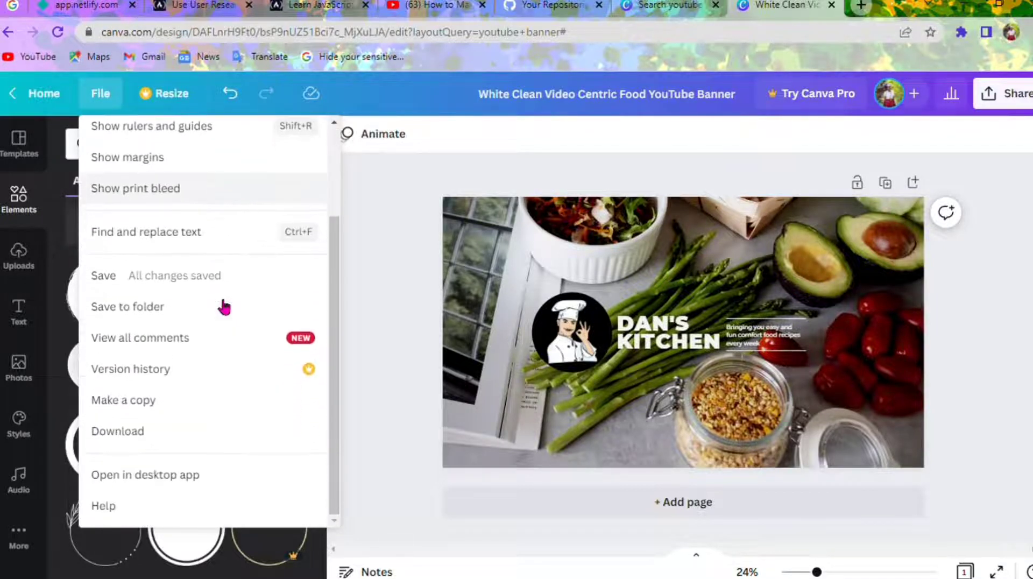
left_click(201, 444)
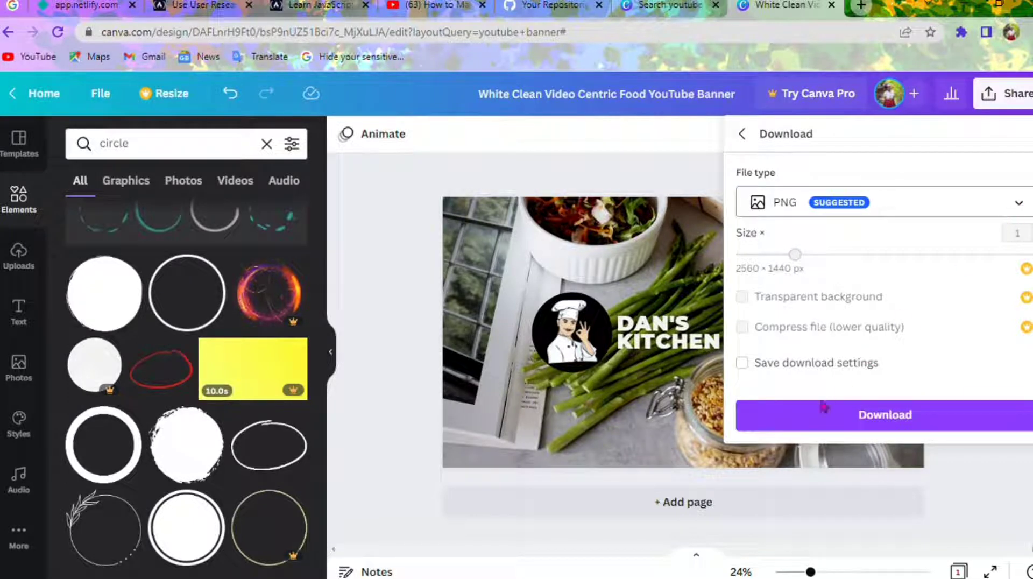
left_click(837, 431)
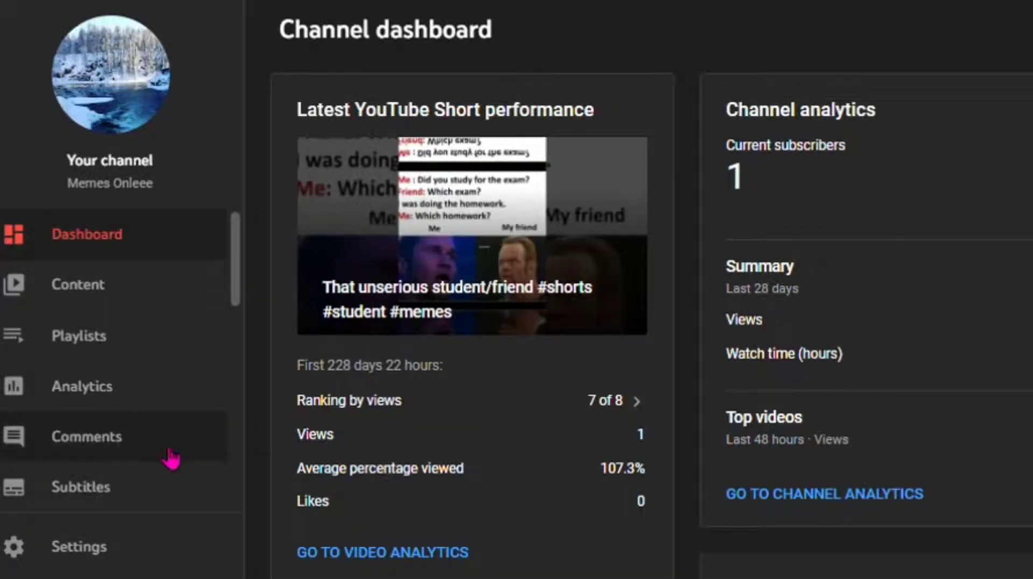
Step: Switch to YouTube Studio and open the Branding settings of the channel customization
scroll(171, 457, "down", 8)
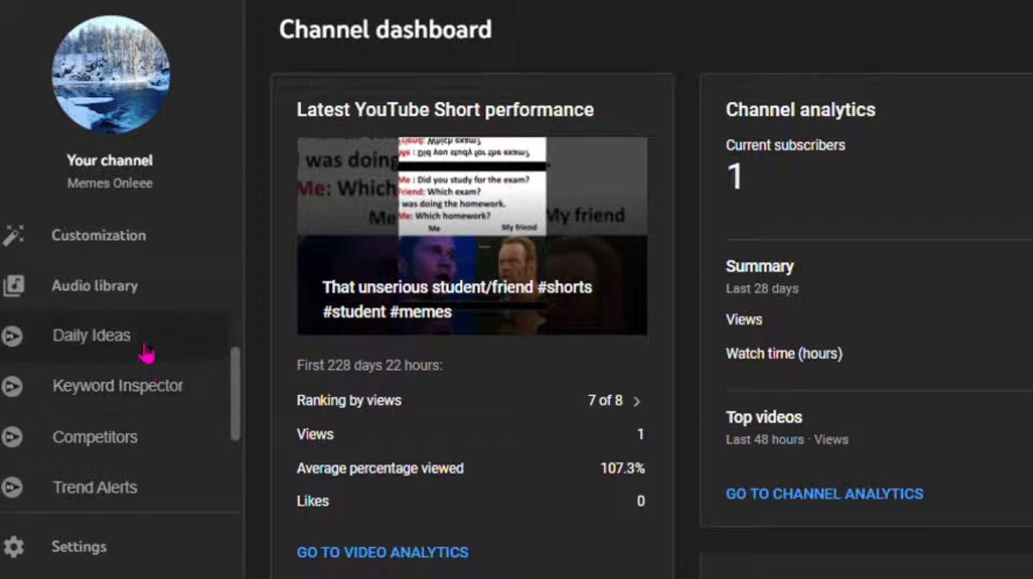
scroll(153, 309, "up", 1)
scroll(152, 308, "up", 4)
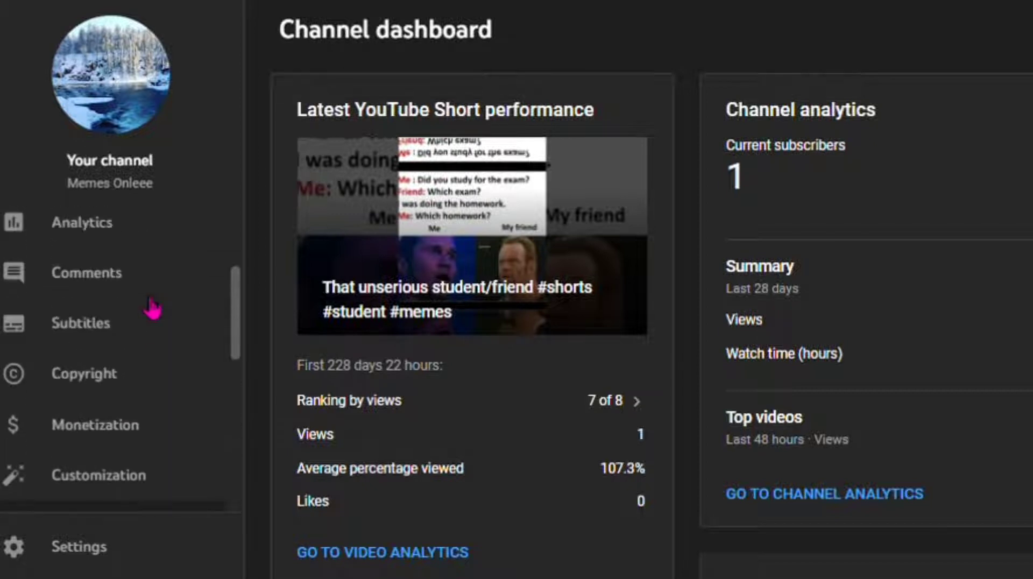
left_click(124, 500)
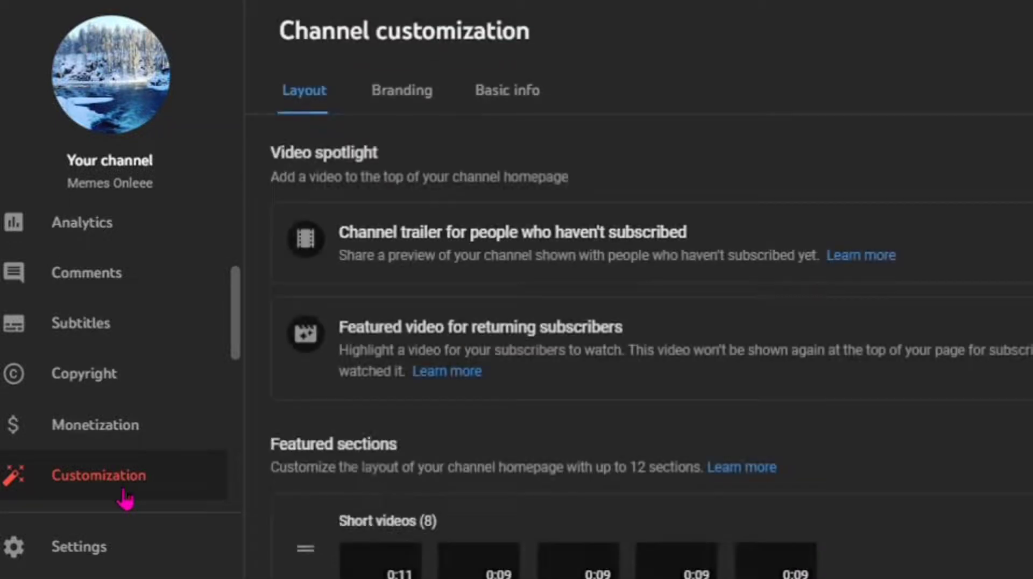
left_click(400, 46)
Step: Remove the existing banner image from the channel's branding
scroll(400, 47, "down", 3)
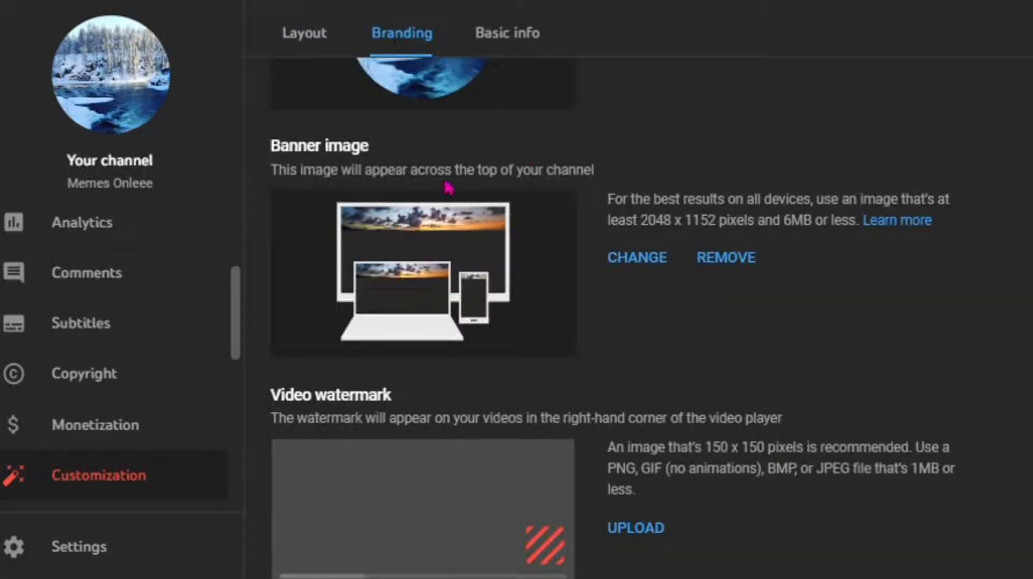
scroll(550, 291, "up", 5)
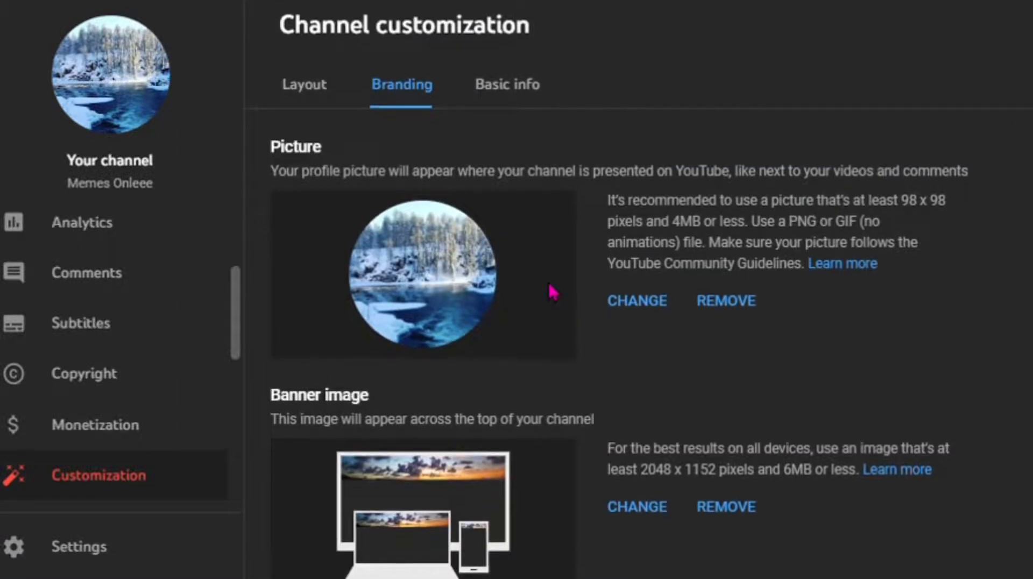
scroll(552, 291, "down", 2)
scroll(552, 292, "down", 3)
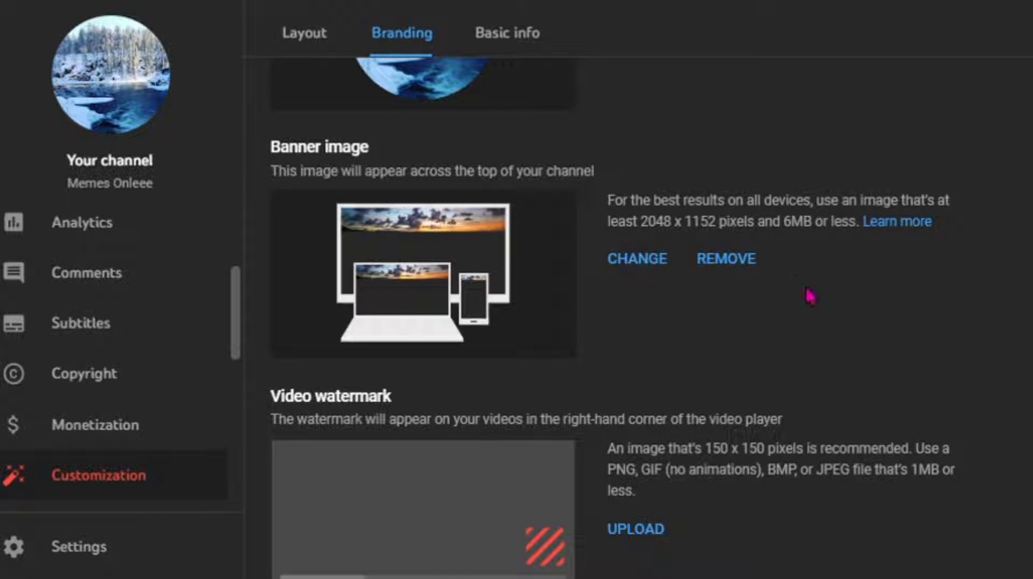
left_click(751, 260)
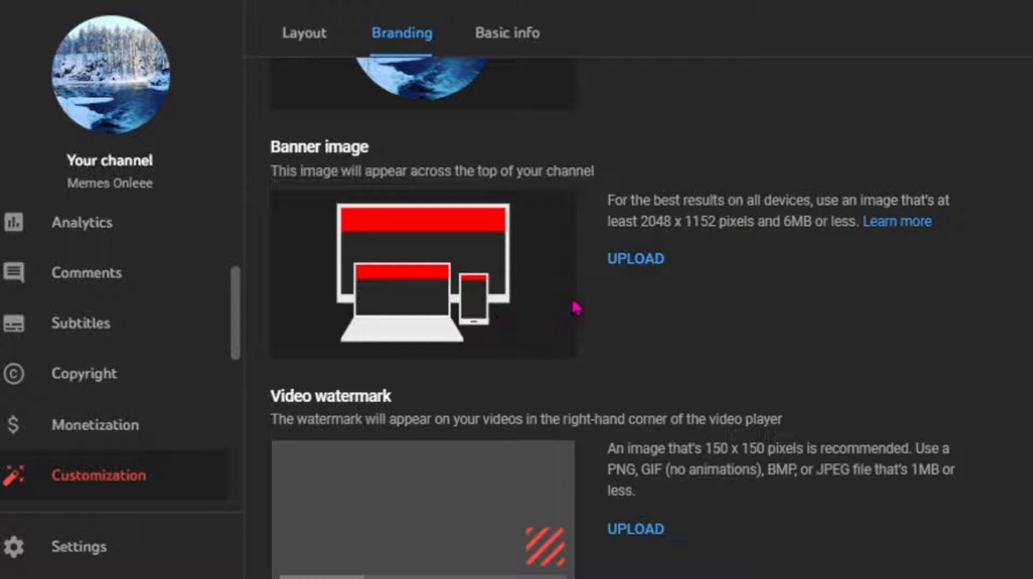
Step: Upload the kitchen design as the channel's banner image with its default framing and publish the change
left_click(652, 273)
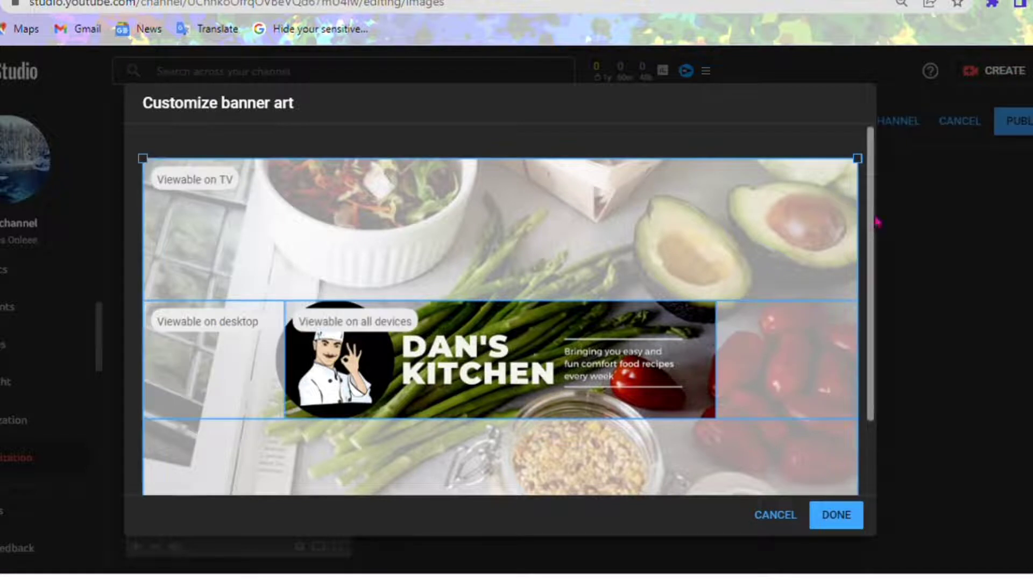
left_click(858, 518)
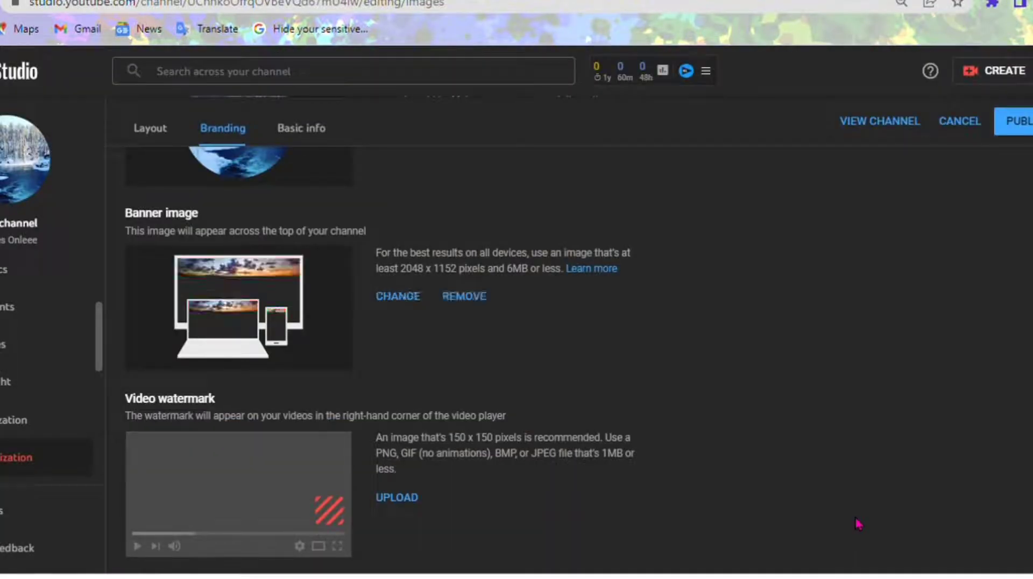
left_click(1018, 122)
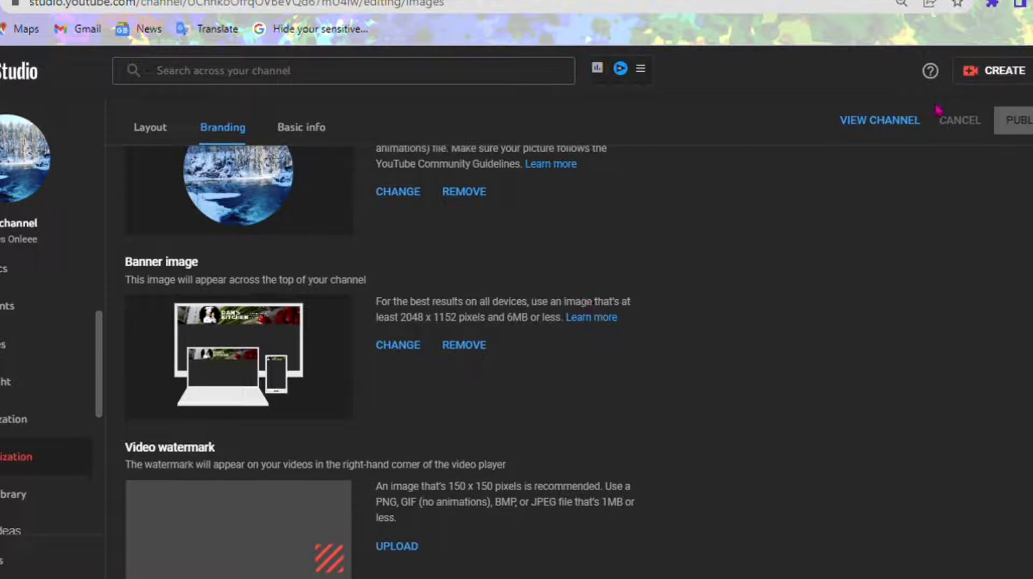
left_click(885, 123)
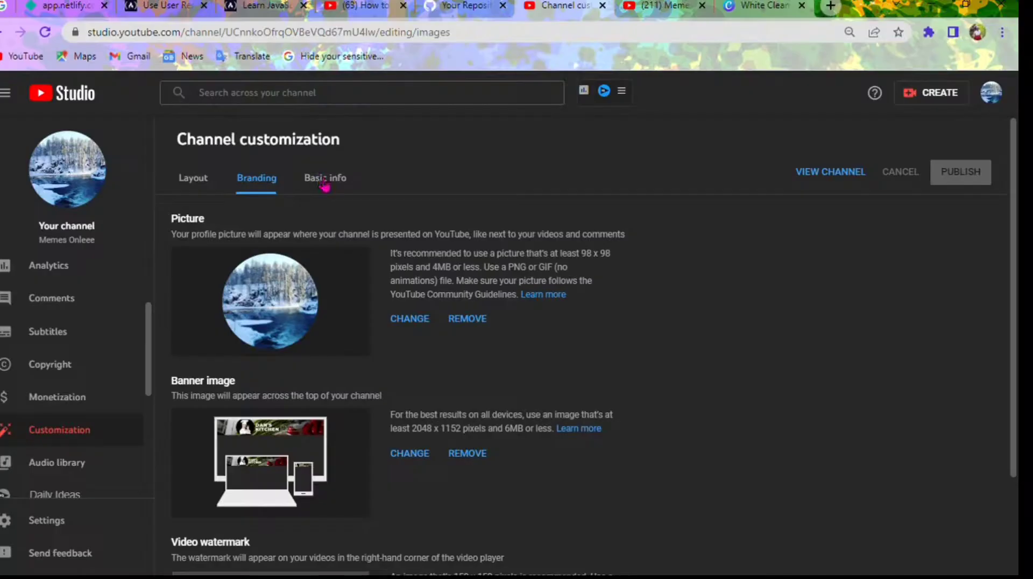
Step: Add a link in the channel's basic info and title it "recipes"
left_click(325, 180)
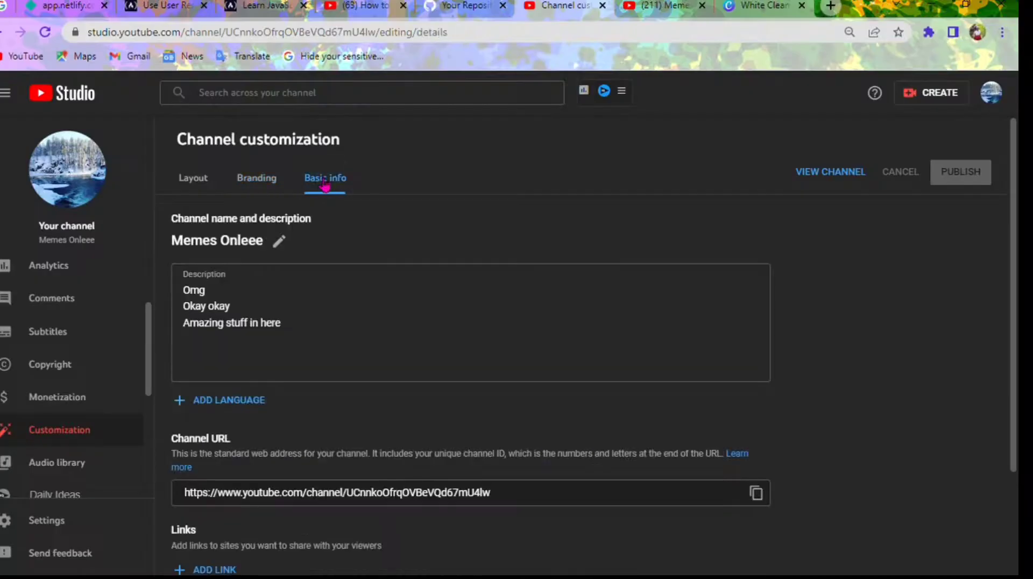
scroll(325, 388, "down", 3)
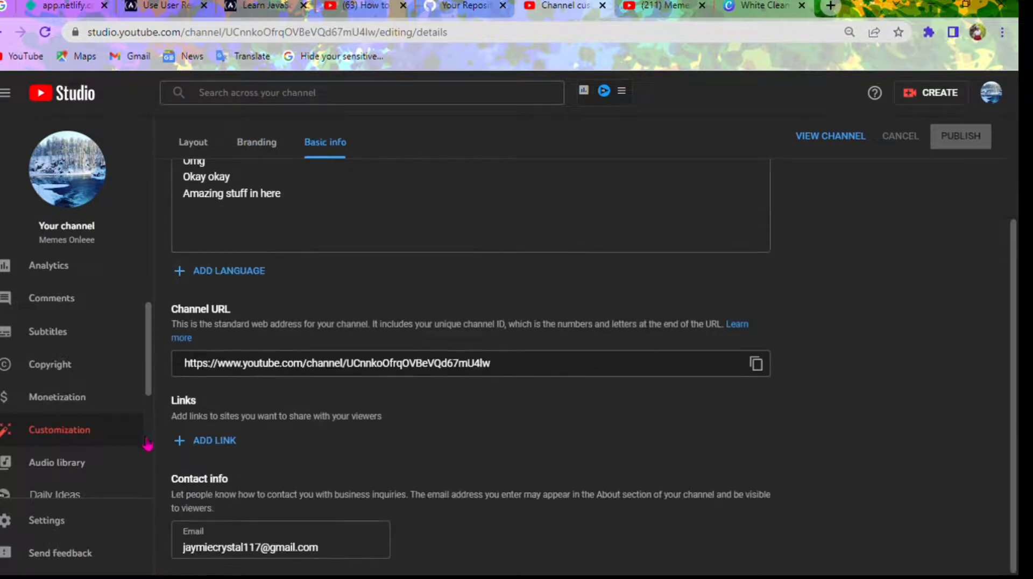
left_click(212, 441)
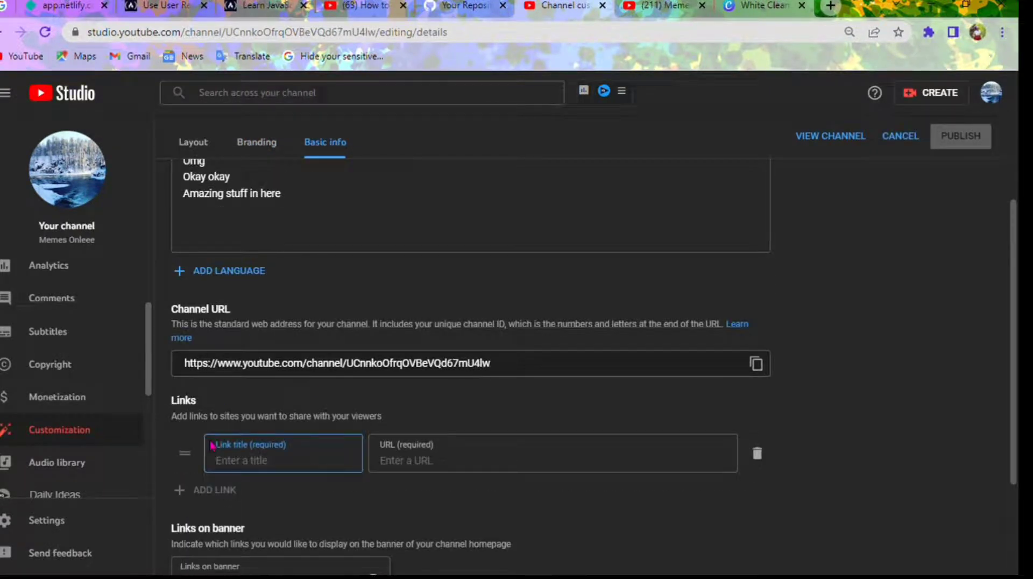
type("my recipes")
key("BackSpace")
key("BackSpace")
key("BackSpace")
key("BackSpace")
key("BackSpace")
key("BackSpace")
key("BackSpace")
key("BackSpace")
key("BackSpace")
key("BackSpace")
type("recipes")
Step: Search Google for "food recipes" in a new tab and open BBC Good Food's Easy recipes page
left_click(832, 6)
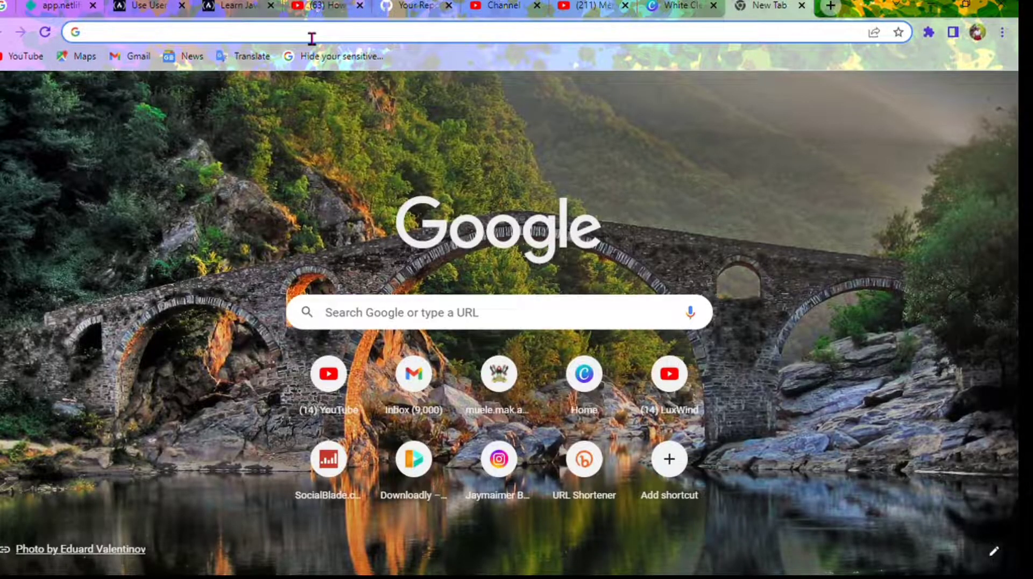
type("food recipes")
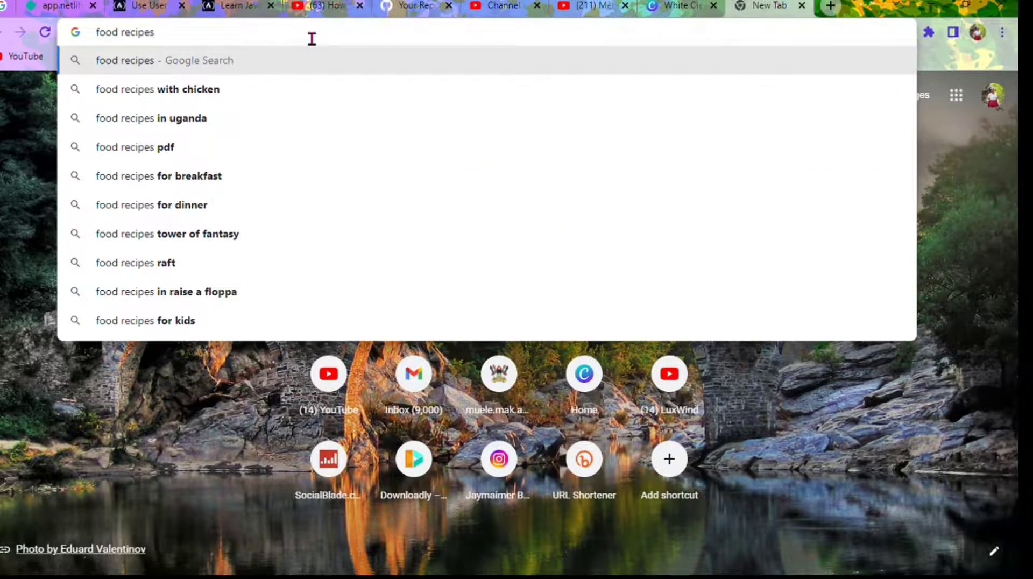
key("Return")
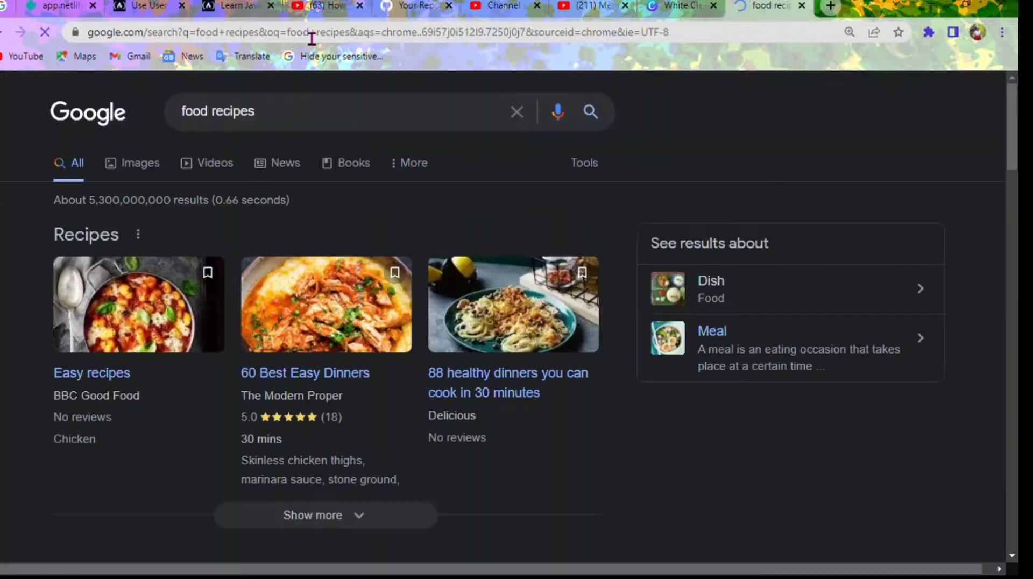
scroll(253, 401, "down", 7)
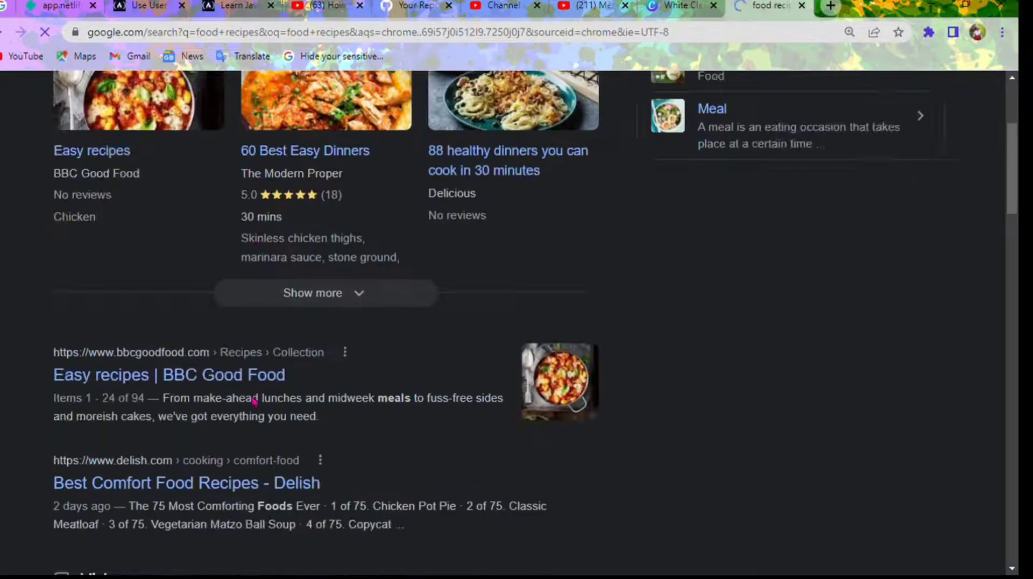
scroll(252, 401, "up", 1)
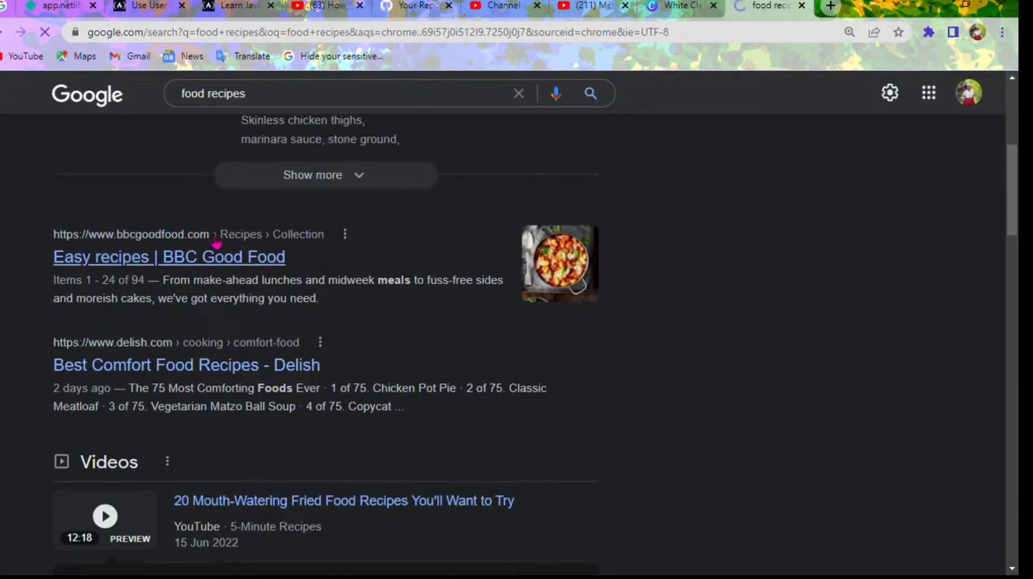
left_click(118, 257)
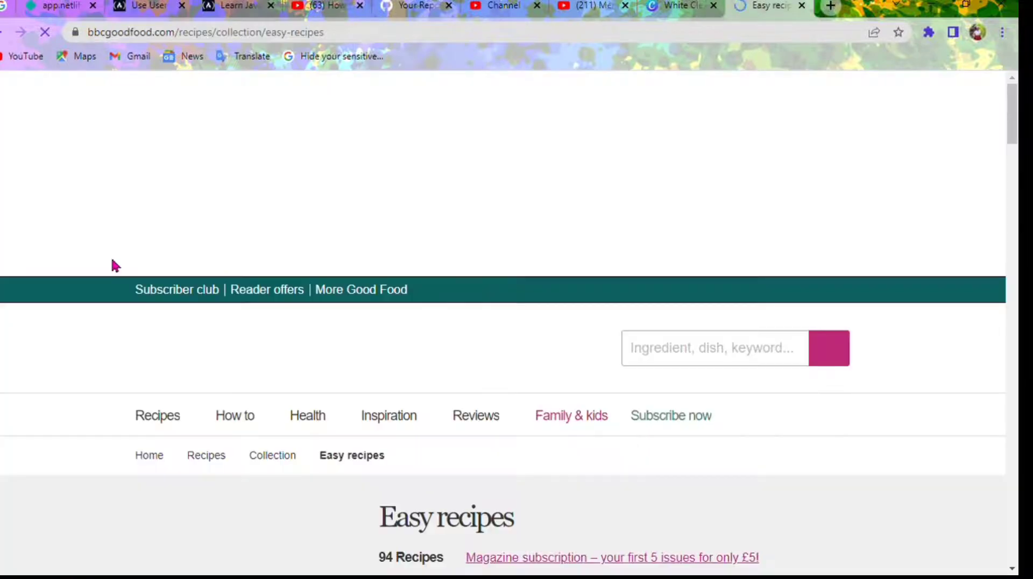
scroll(179, 396, "down", 15)
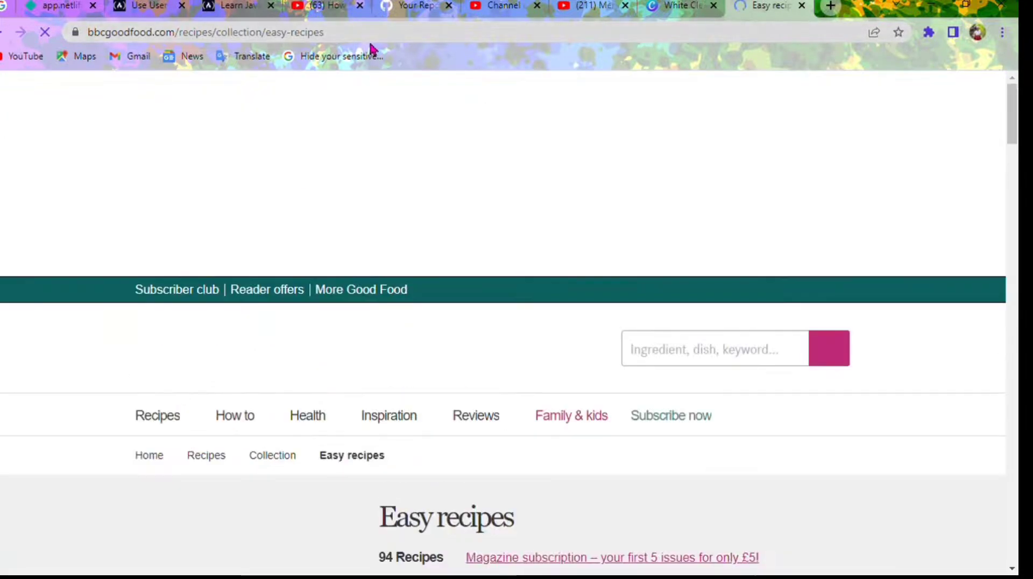
Step: Copy the Easy recipes page address and paste it as the URL of the "recipes" link in YouTube Studio
left_click_drag(324, 33, 90, 43)
key("ctrl+c")
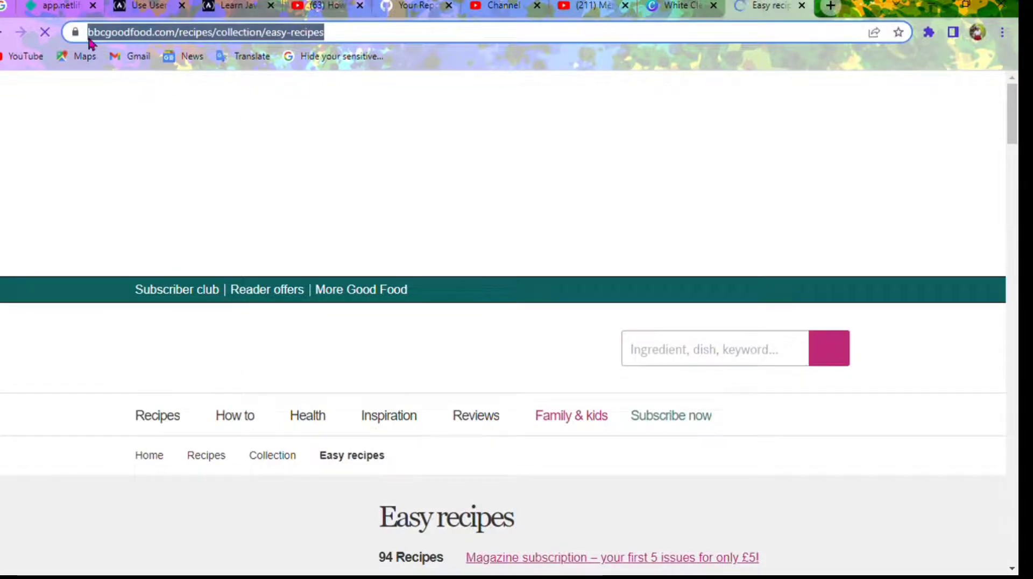
left_click(486, 7)
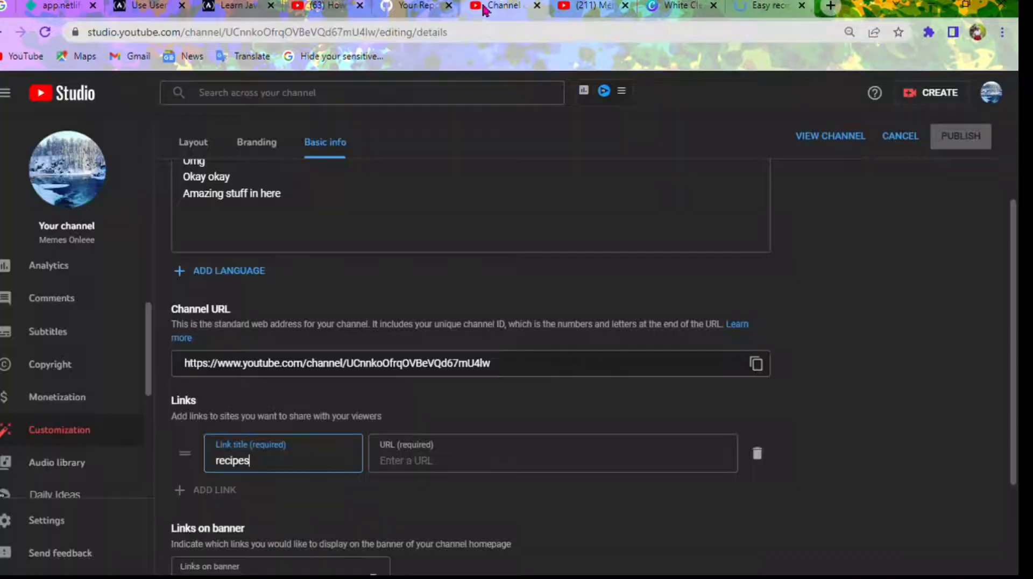
left_click(471, 445)
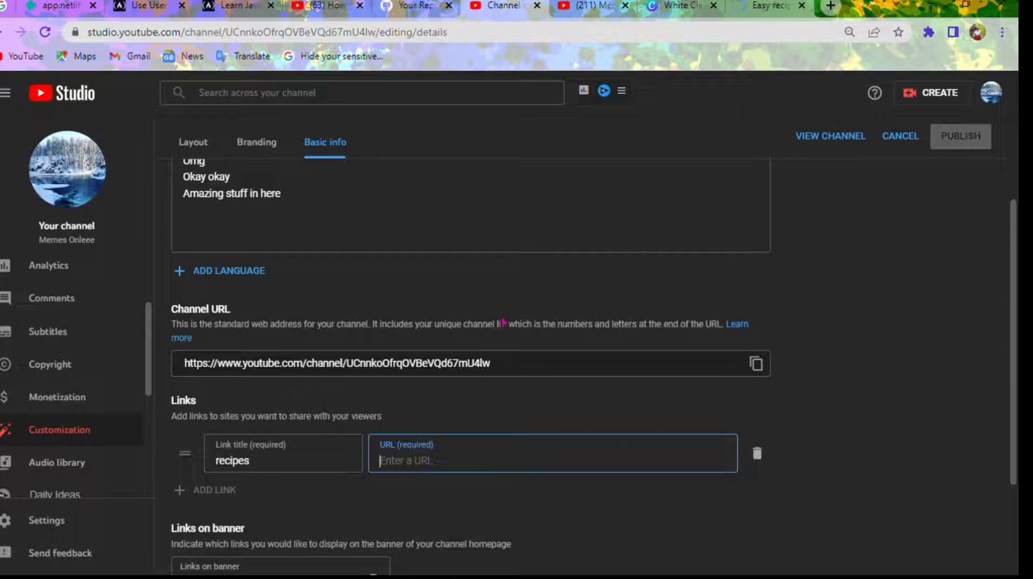
key("ctrl+v")
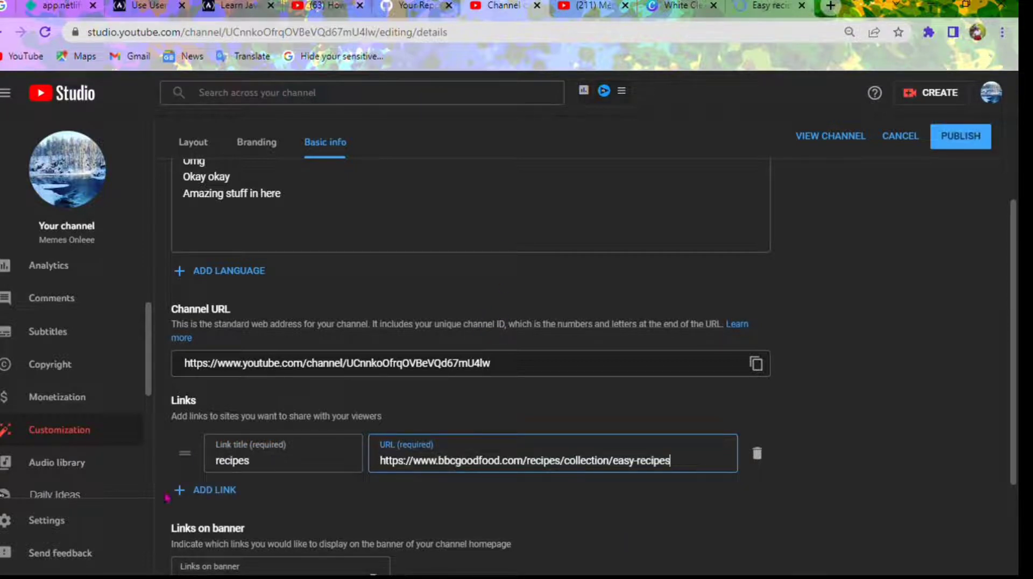
Step: Add a second channel link titled "Instagram"
left_click(199, 491)
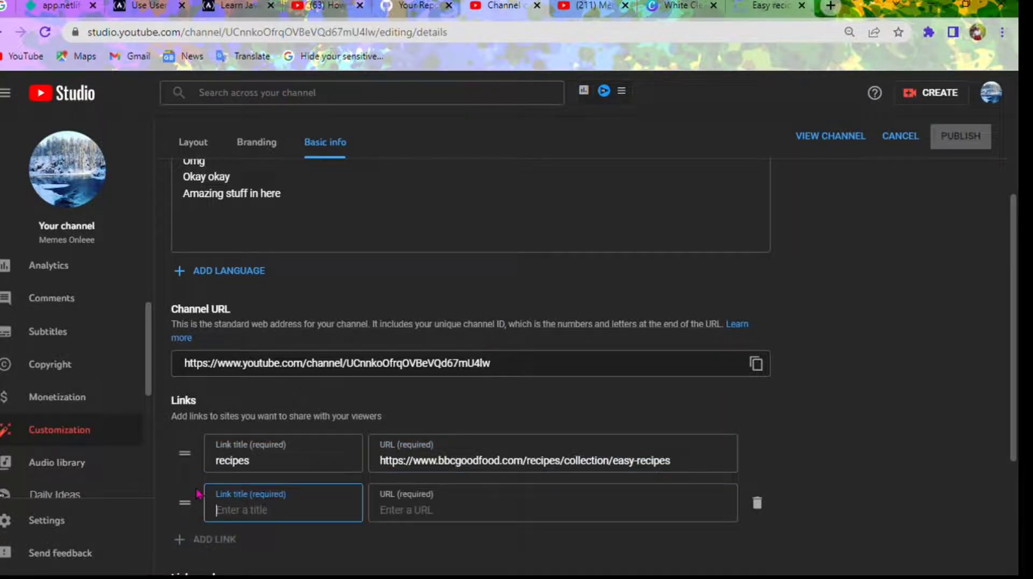
type("Instagram")
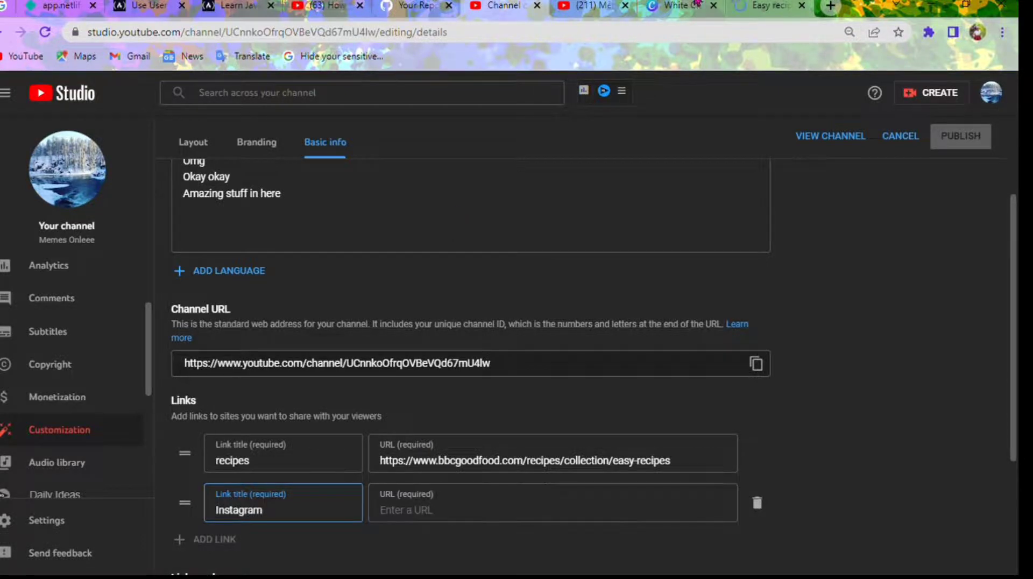
Step: In the BBC Good Food tab, replace the address with the suggested Instagram profile address and copy it
left_click(772, 10)
left_click(443, 40)
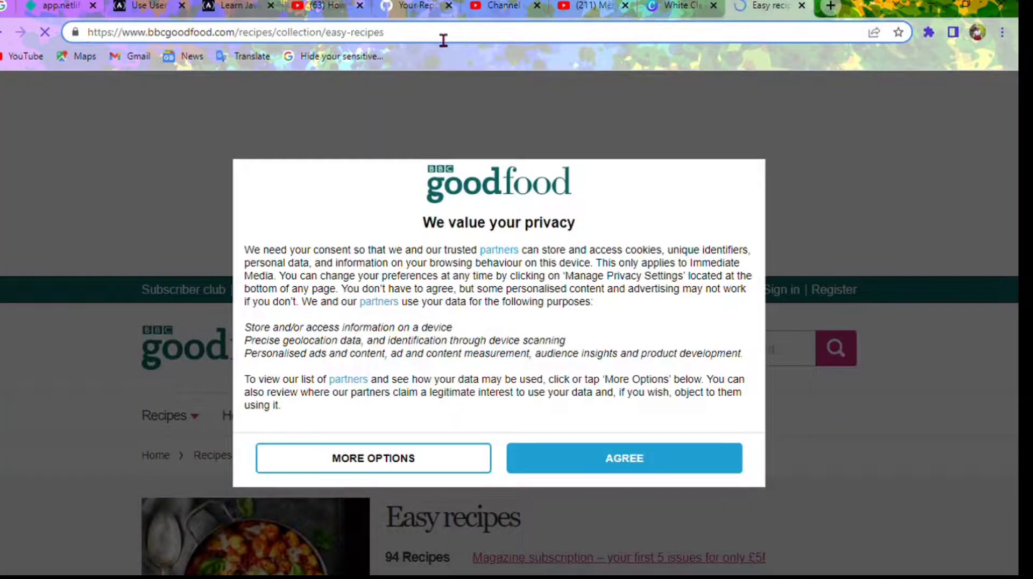
key("BackSpace")
key("BackSpace")
key("BackSpace")
key("BackSpace")
key("BackSpace")
key("BackSpace")
key("BackSpace")
key("BackSpace")
key("BackSpace")
key("BackSpace")
key("BackSpace")
key("BackSpace")
key("BackSpace")
key("BackSpace")
key("BackSpace")
key("BackSpace")
key("BackSpace")
key("BackSpace")
key("BackSpace")
key("BackSpace")
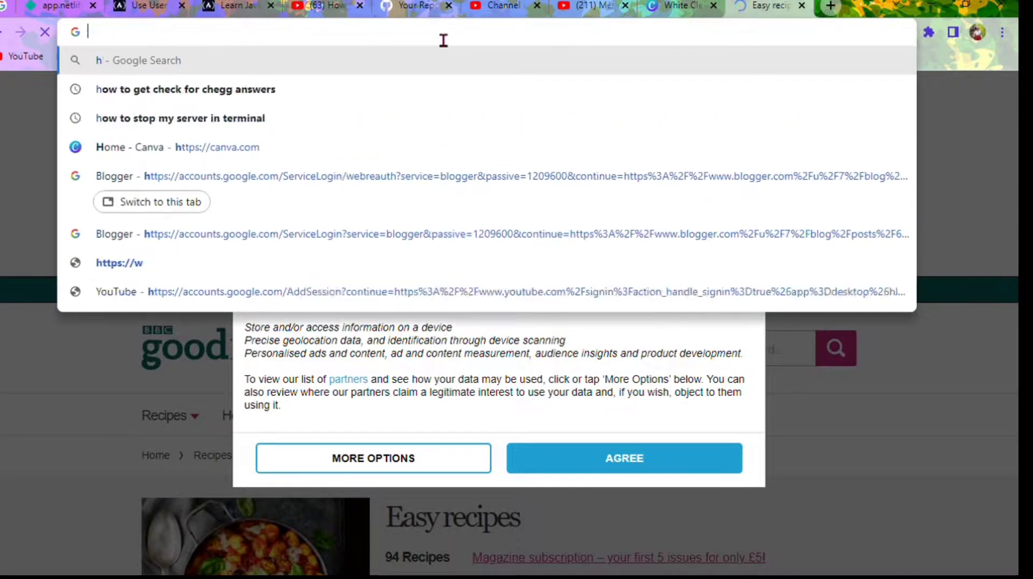
type("inst")
key("Right")
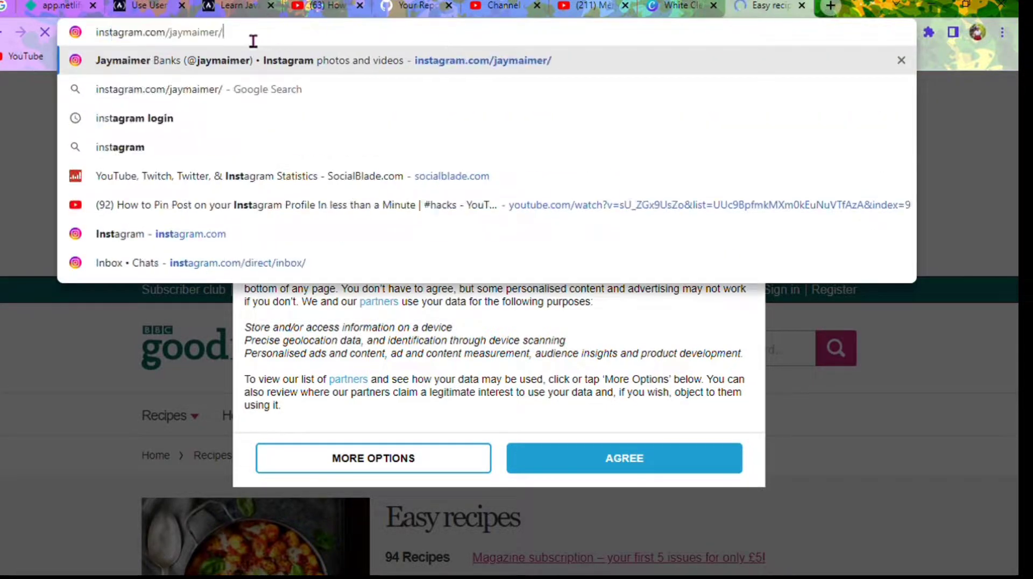
left_click_drag(253, 40, 94, 38)
key("ctrl+c")
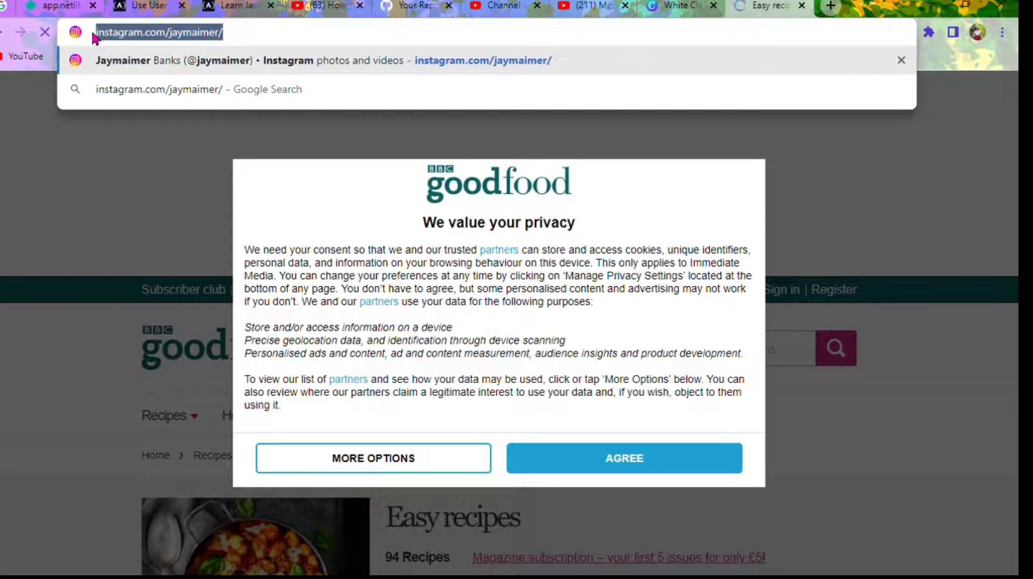
Step: Return to YouTube Studio and paste the copied profile address as the URL of the "Instagram" link
left_click(489, 8)
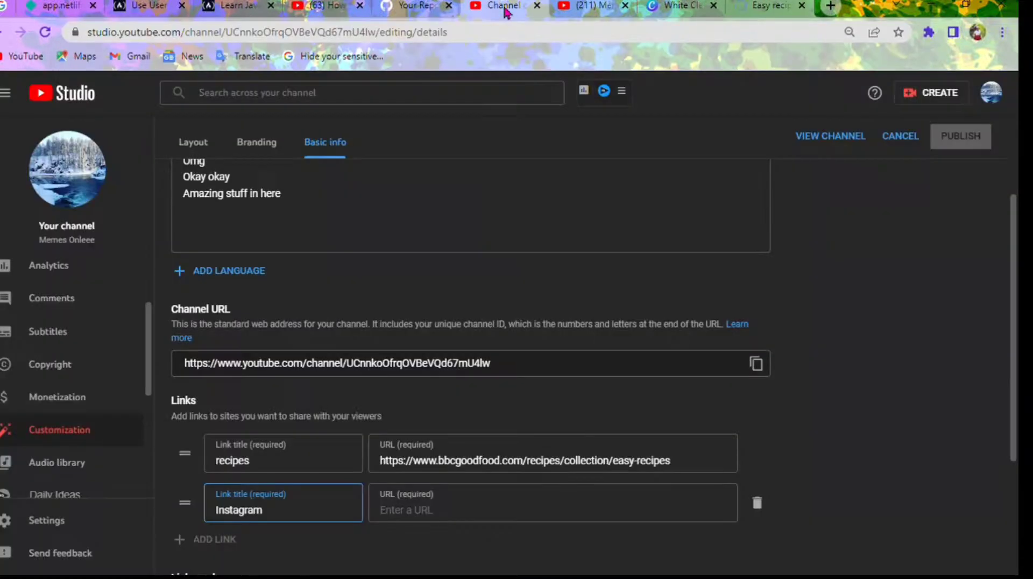
left_click(445, 518)
key("ctrl+v")
scroll(628, 531, "down", 1)
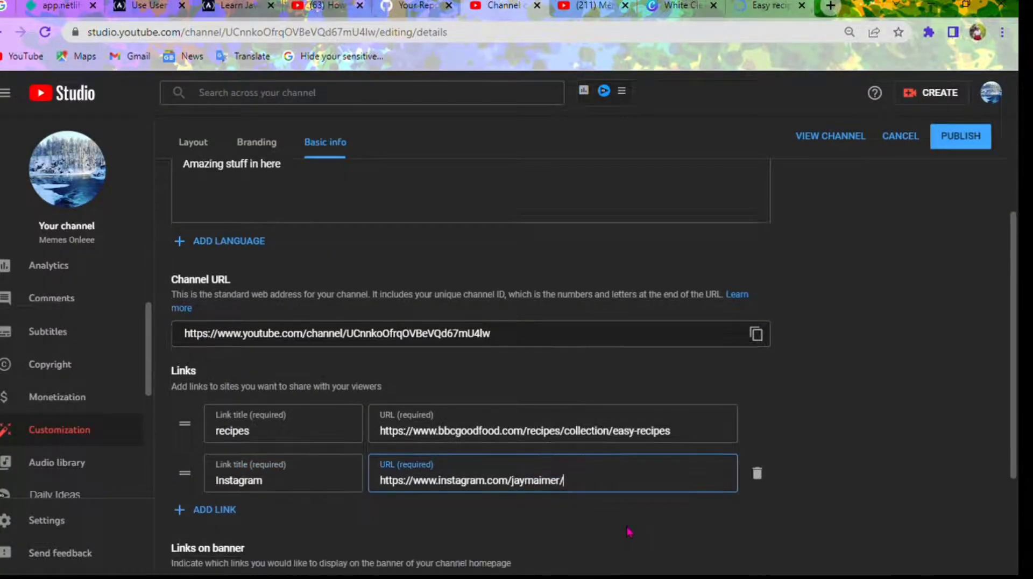
Step: Add a third channel link and title it "pininterest"
scroll(628, 532, "down", 1)
left_click(224, 445)
type("face")
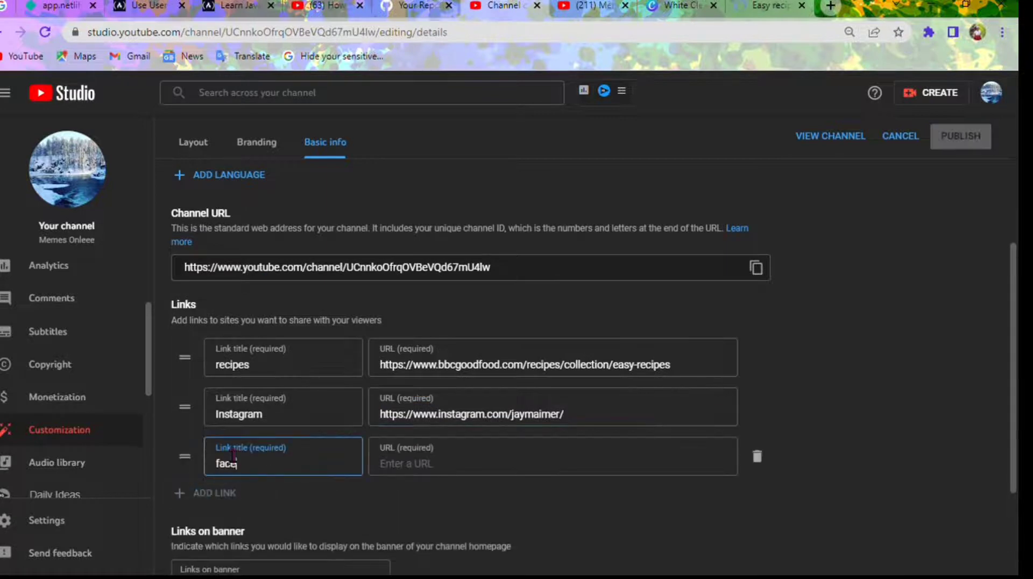
key("BackSpace")
key("BackSpace")
key("BackSpace")
key("BackSpace")
type("pininterest")
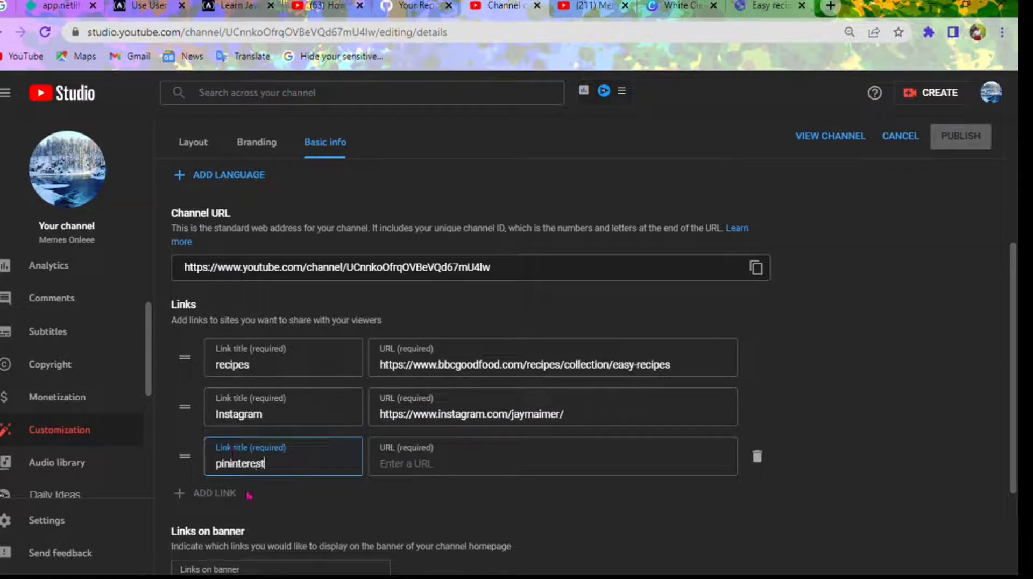
Step: Set the channel banner to display the first 3 links
scroll(344, 525, "down", 3)
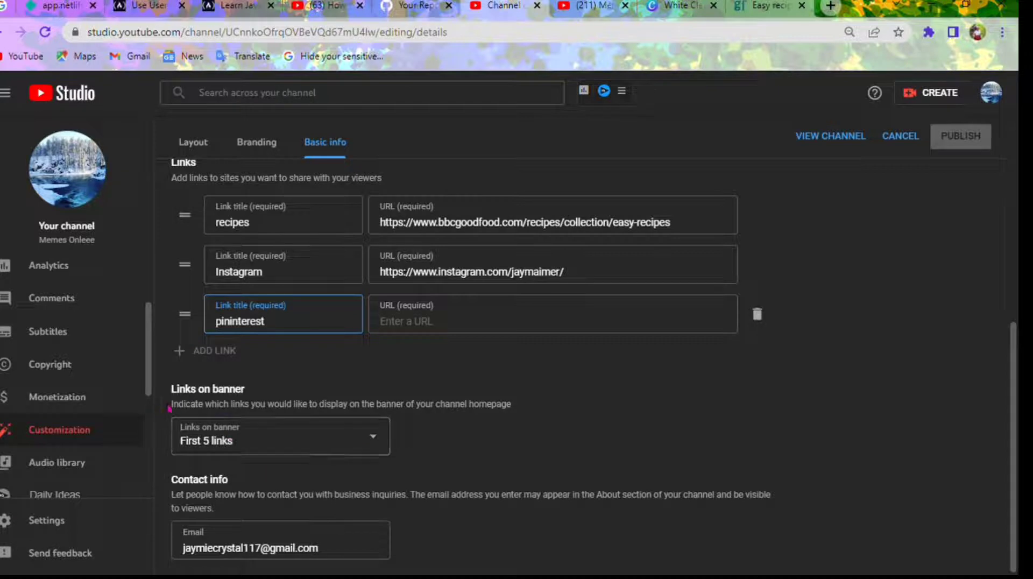
left_click(381, 443)
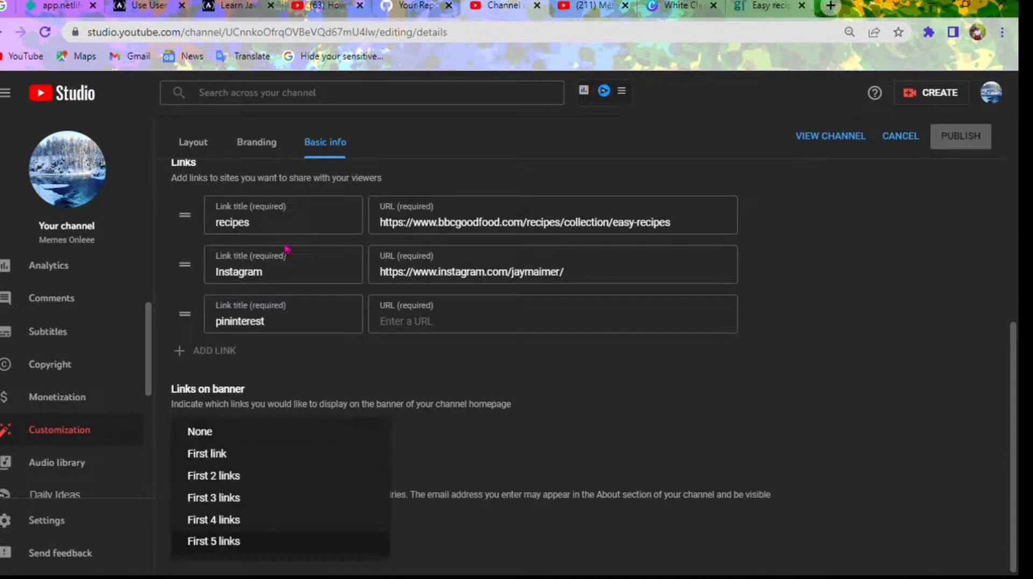
left_click(240, 496)
scroll(397, 454, "up", 2)
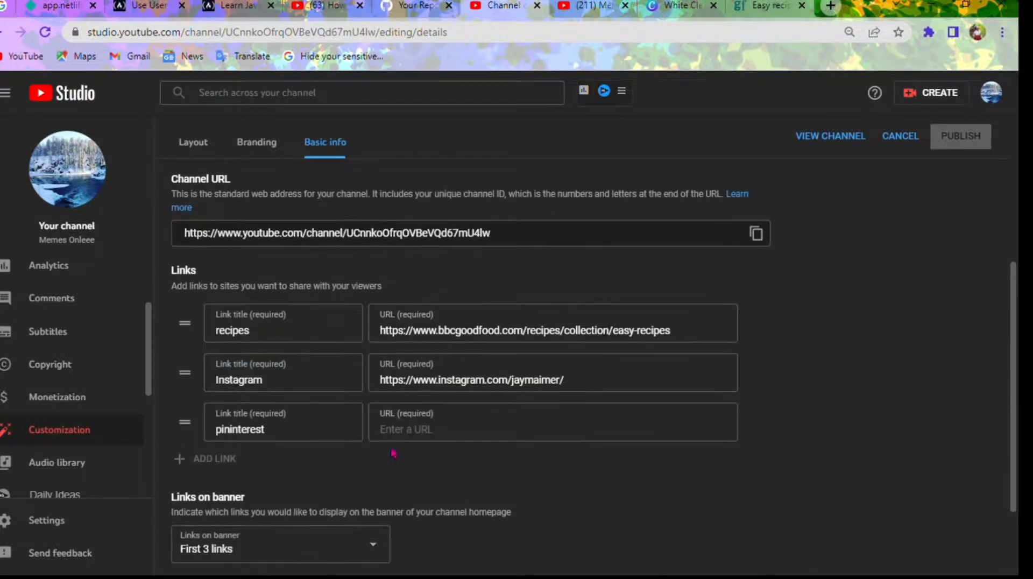
Step: In the BBC Good Food tab, search Google for "recipes pinterest" and open the Pinterest board of the most popular recipes
left_click(757, 14)
left_click(316, 33)
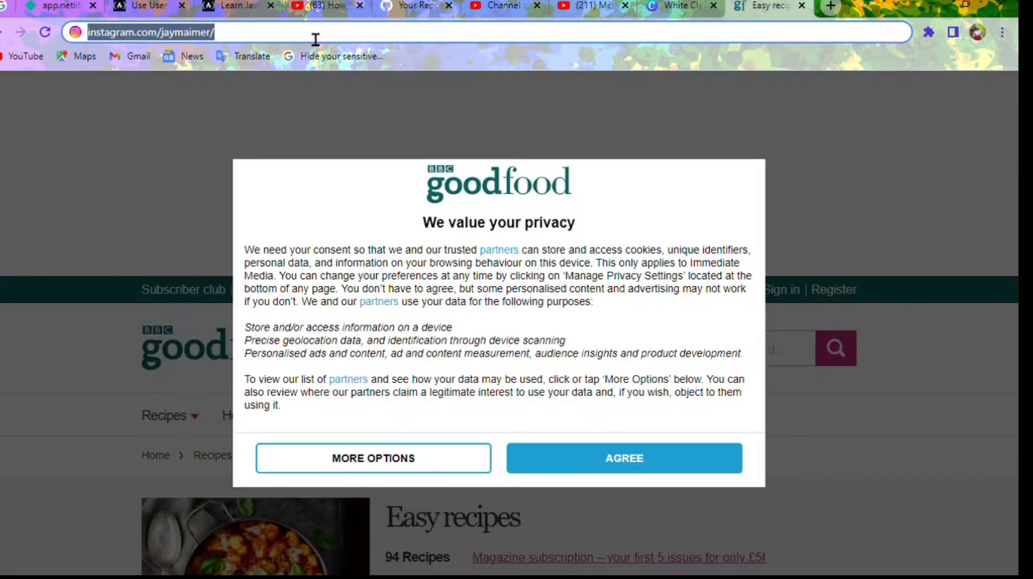
type("recipes ")
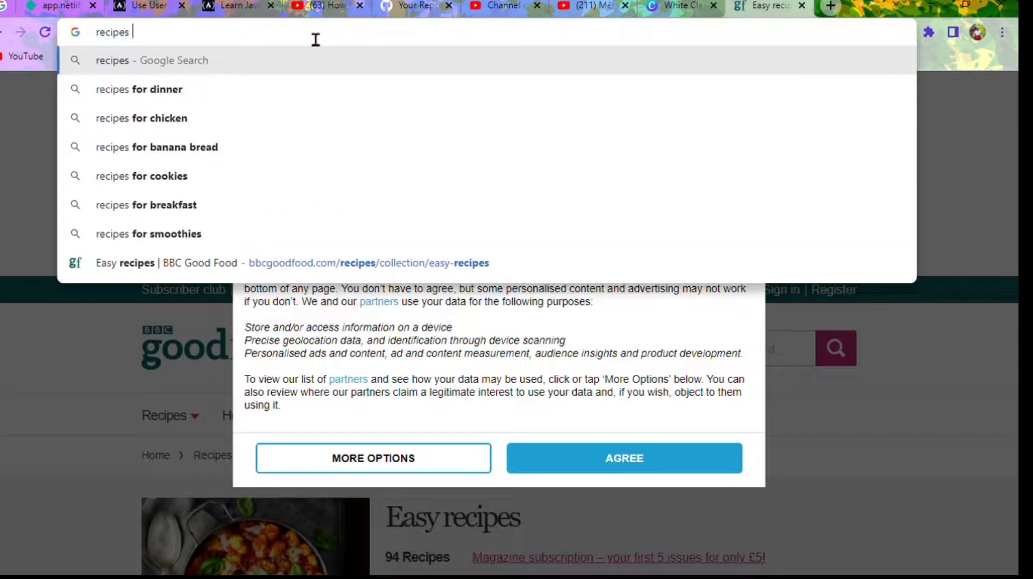
type("pini")
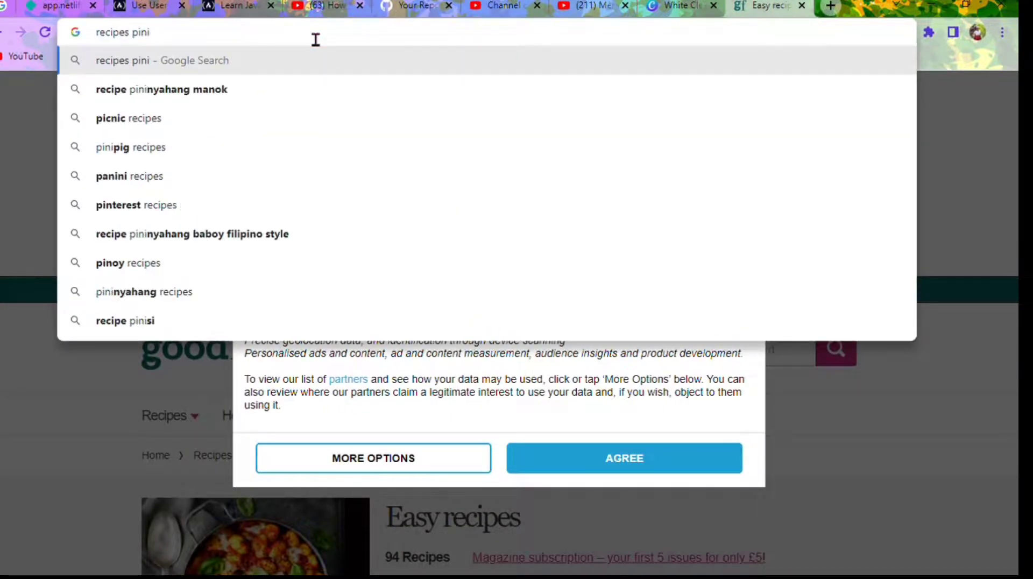
key("BackSpace")
left_click(174, 97)
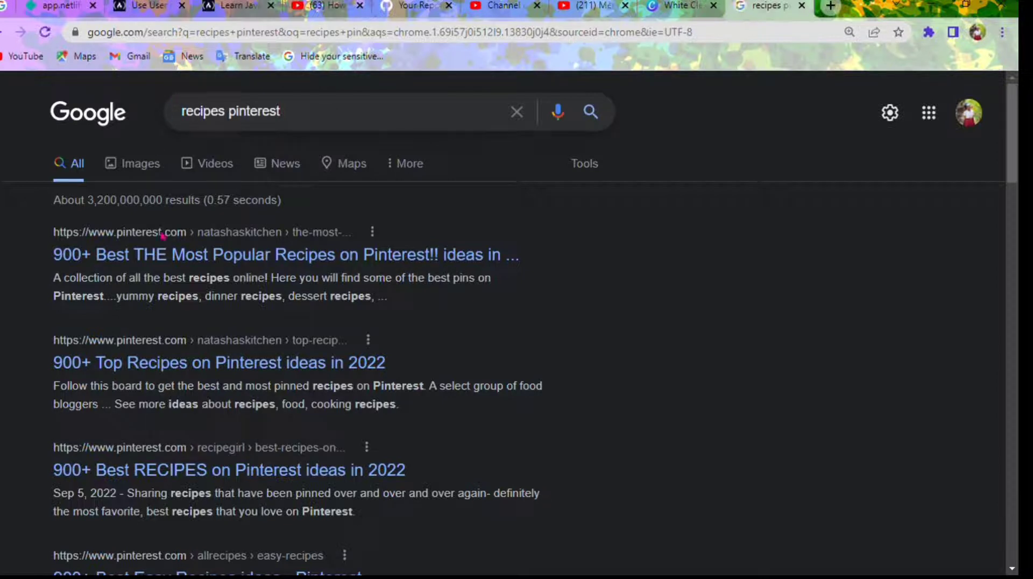
left_click(187, 262)
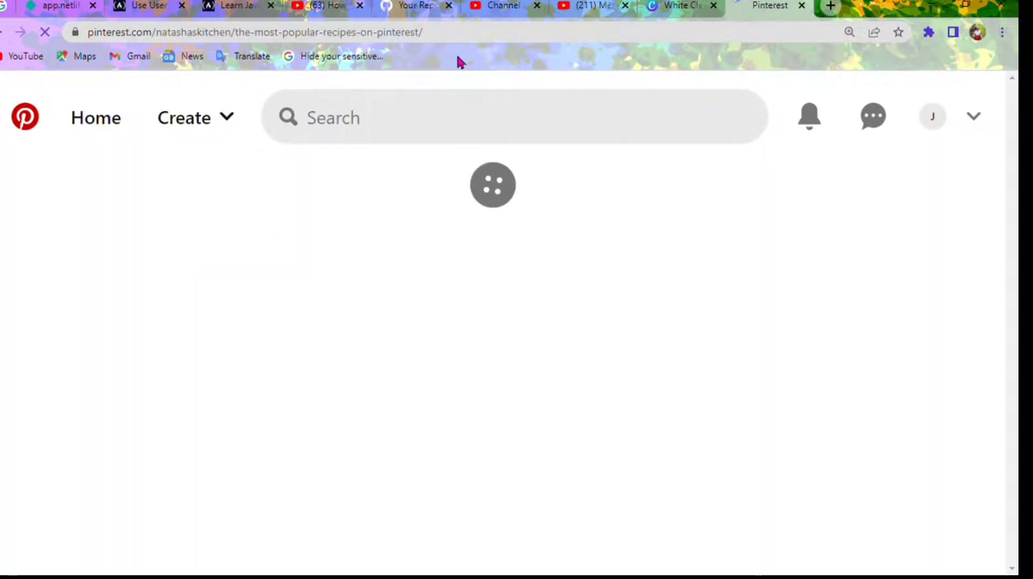
Step: Copy the Pinterest board's address and paste it as the URL of the third link in YouTube Studio
left_click(433, 36)
key("ctrl+c")
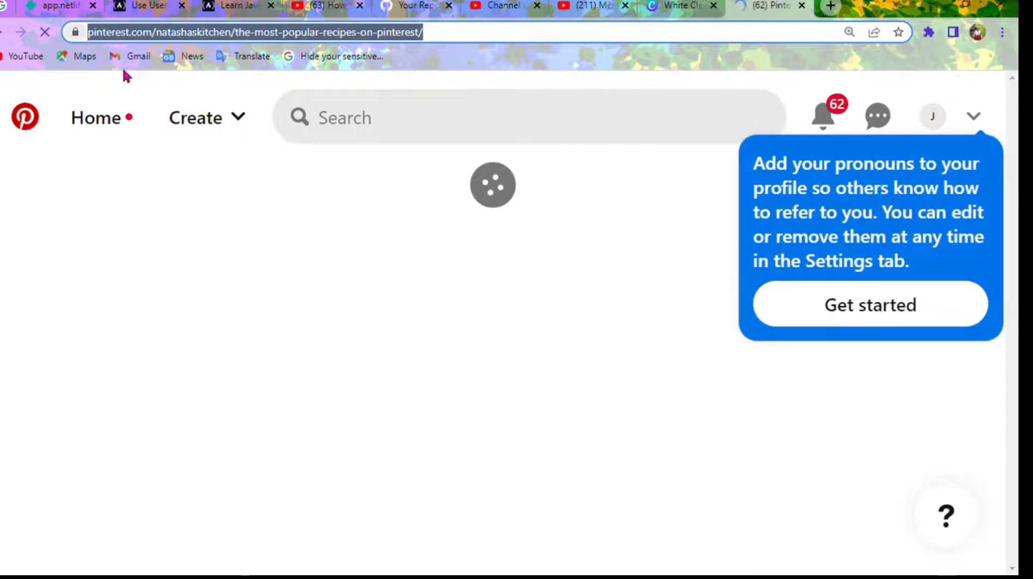
scroll(388, 452, "down", 2)
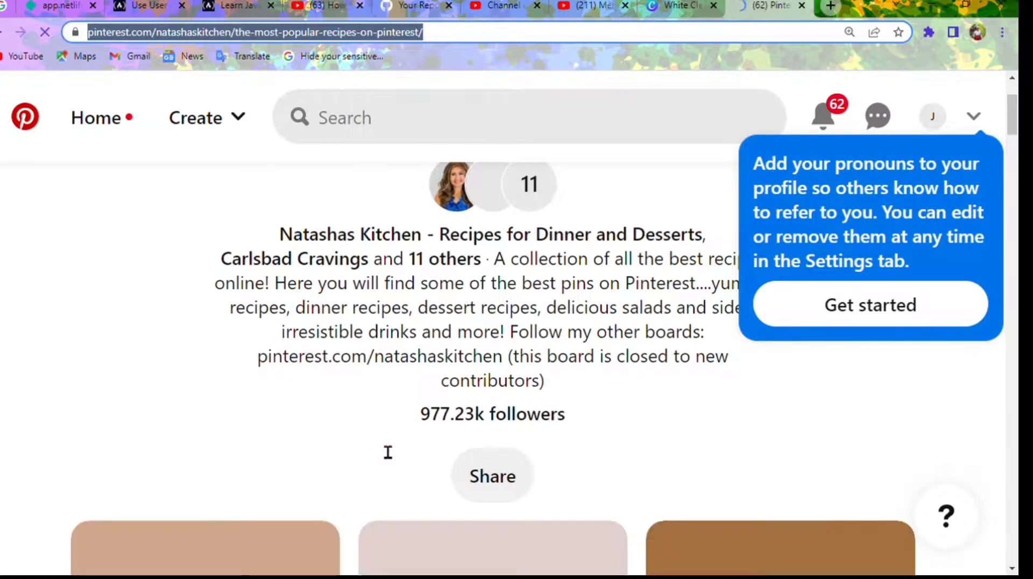
scroll(387, 452, "down", 7)
scroll(387, 452, "down", 10)
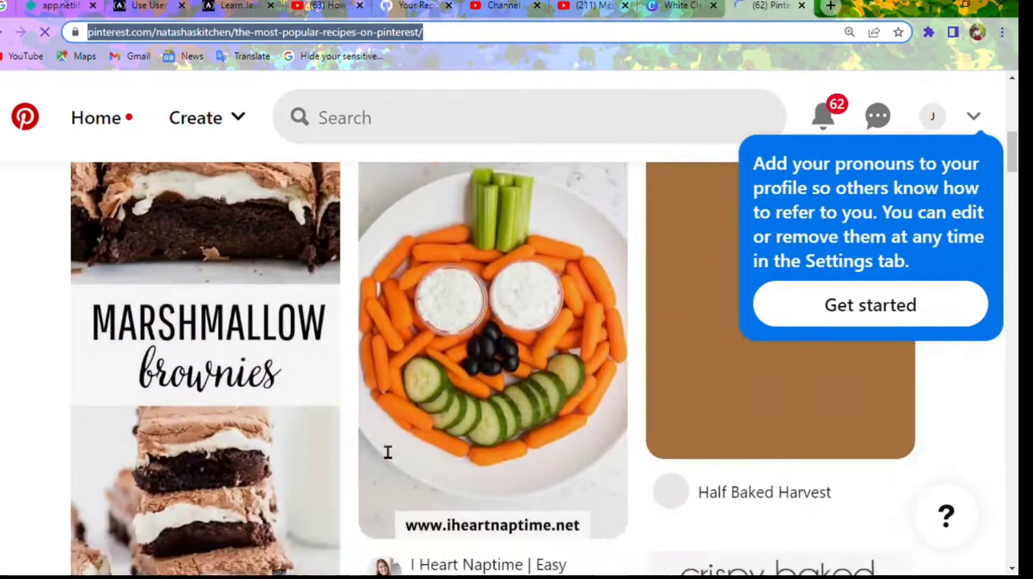
scroll(388, 451, "down", 9)
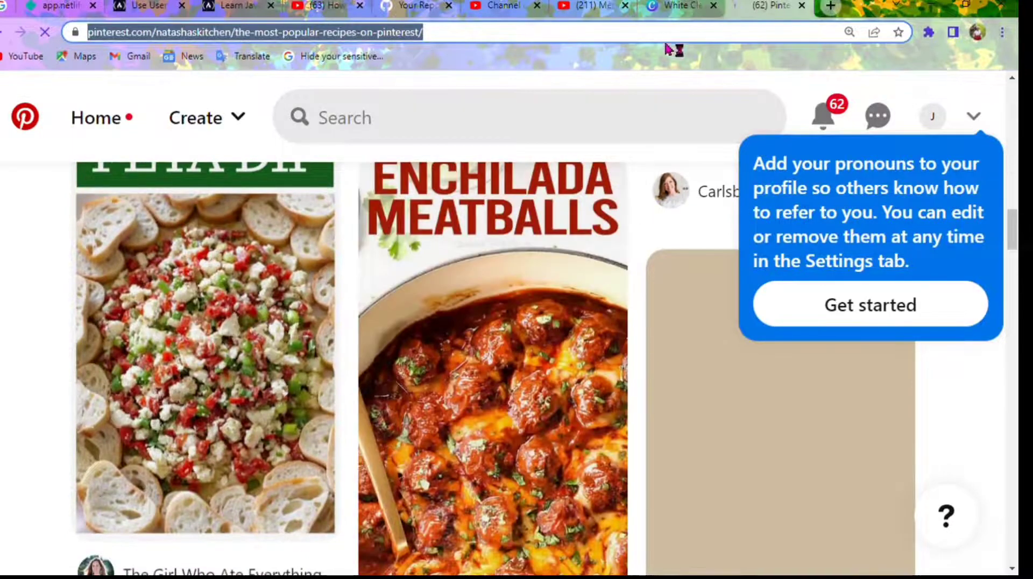
left_click(504, 6)
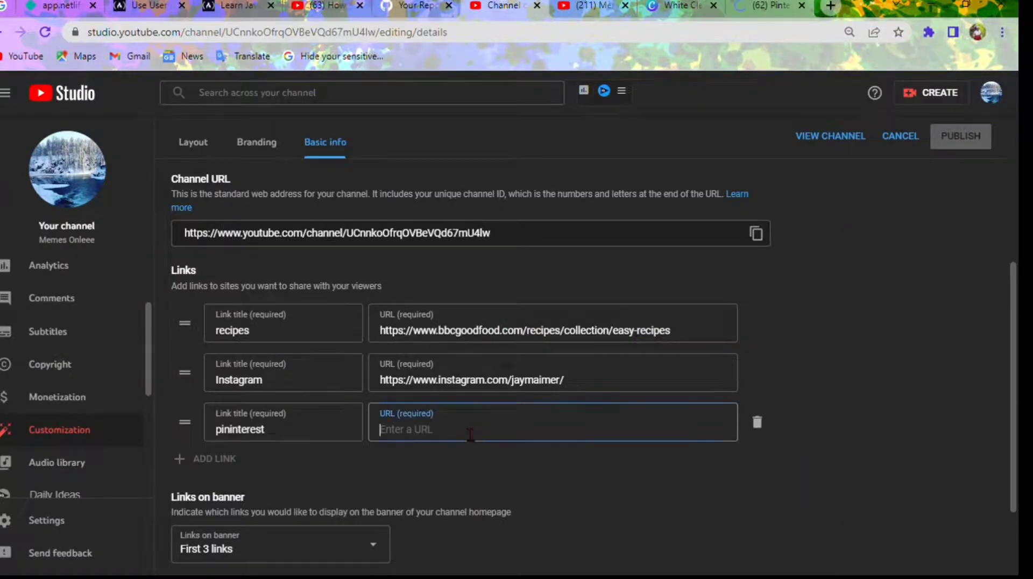
key("ctrl+v")
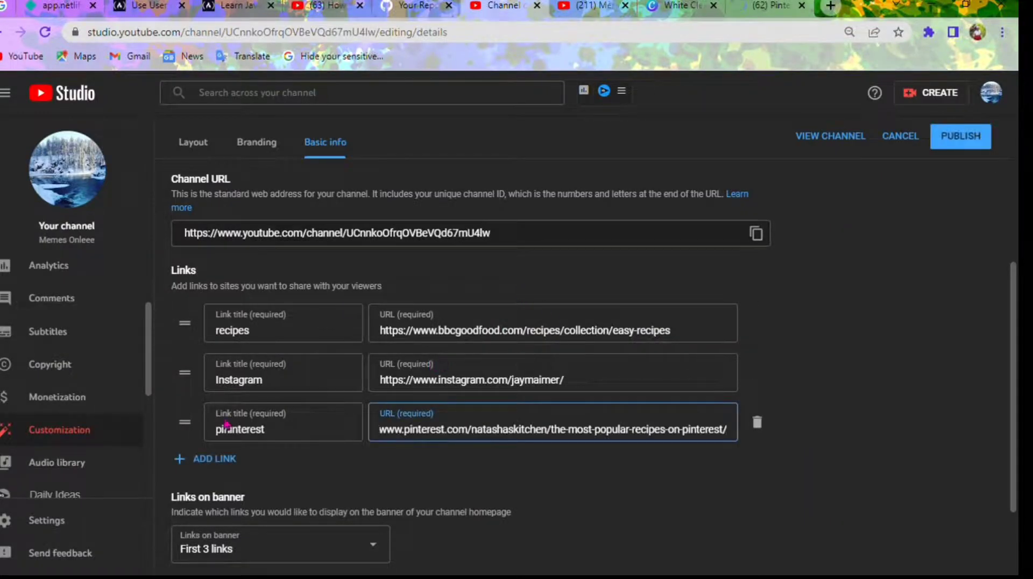
Step: Correct the third link's title to "pinterest"
left_click(232, 429)
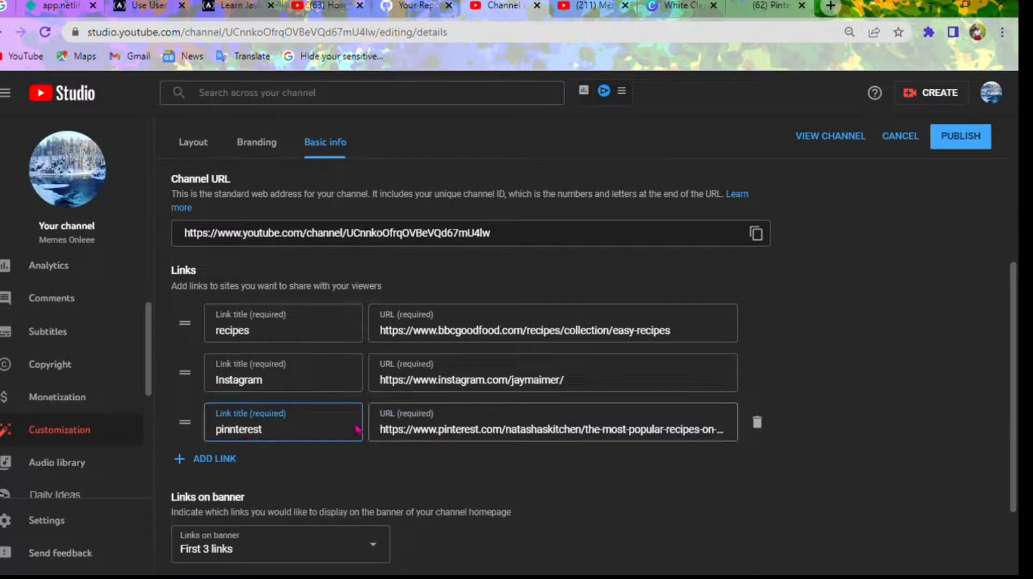
key("BackSpace")
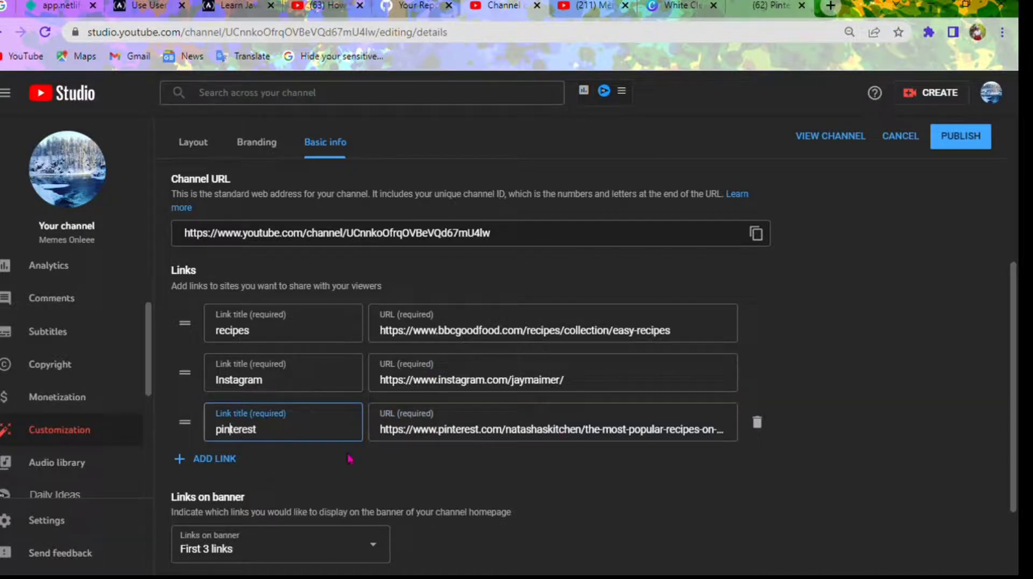
scroll(279, 456, "down", 1)
Step: Publish the channel's basic info changes and open the channel page
scroll(279, 457, "up", 6)
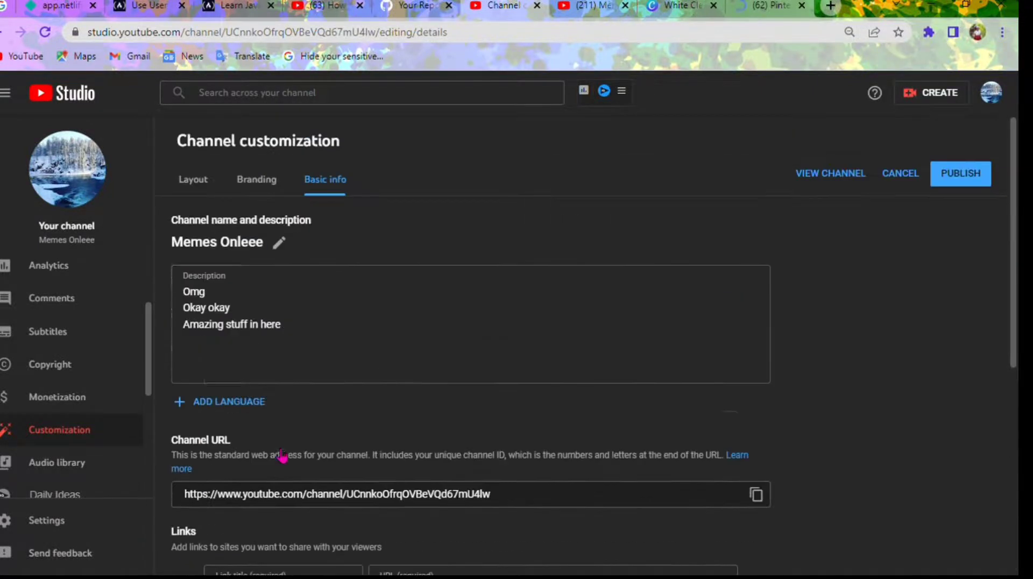
left_click(968, 181)
left_click(840, 179)
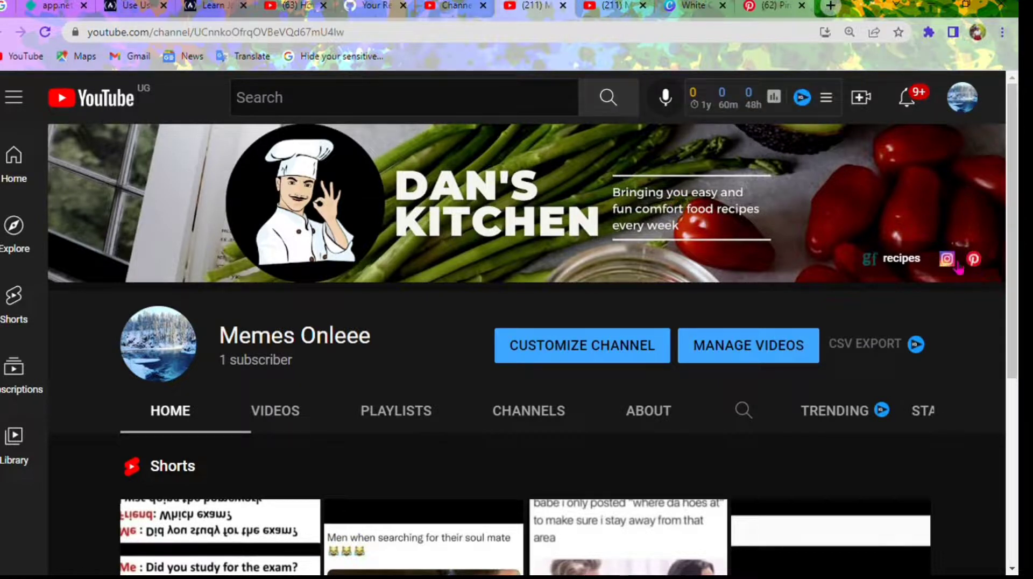
Step: Test the recipes, Instagram and Pinterest links on the channel banner, closing each opened page and the old Pinterest tab
left_click(906, 258)
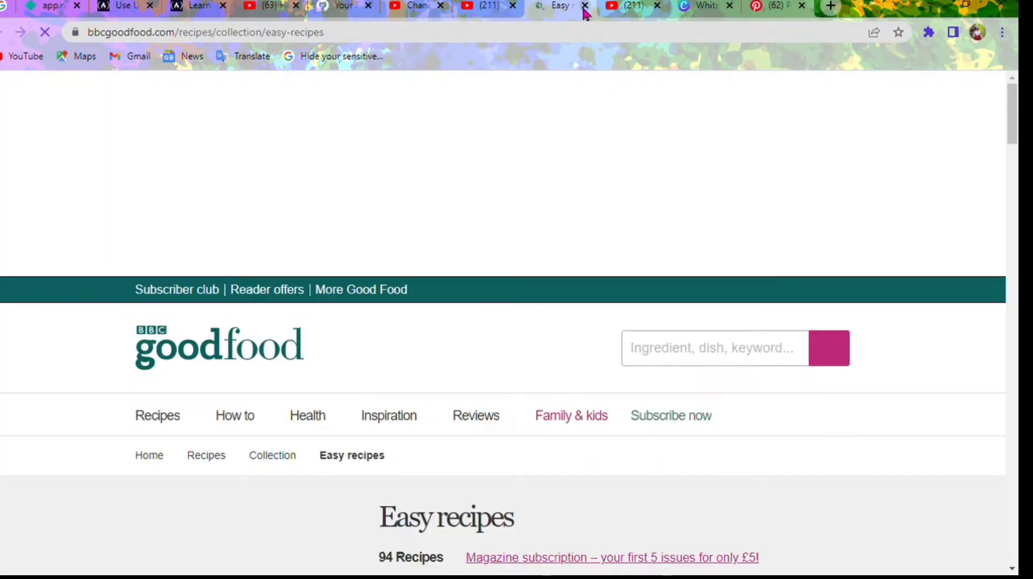
left_click(585, 6)
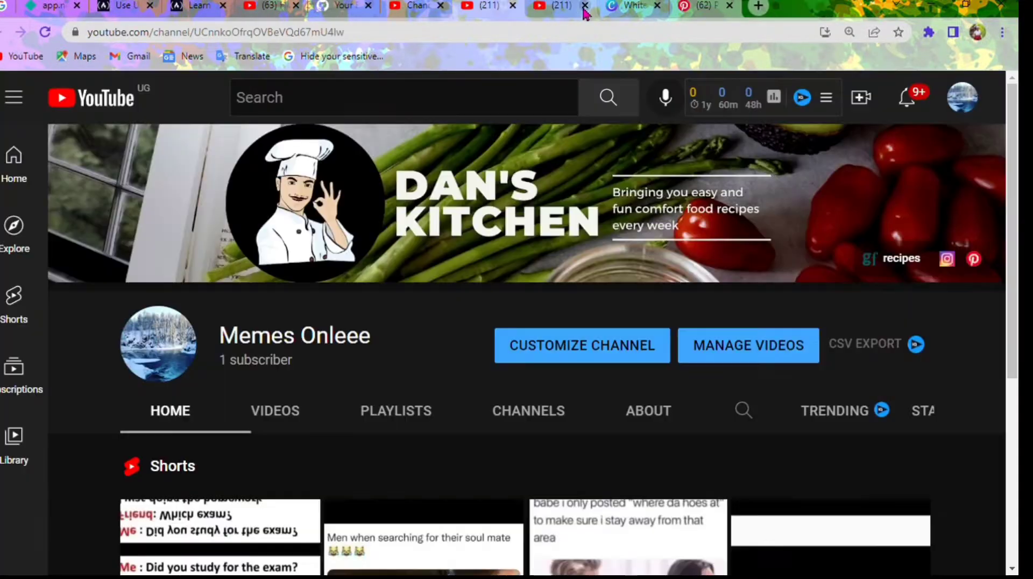
left_click(948, 261)
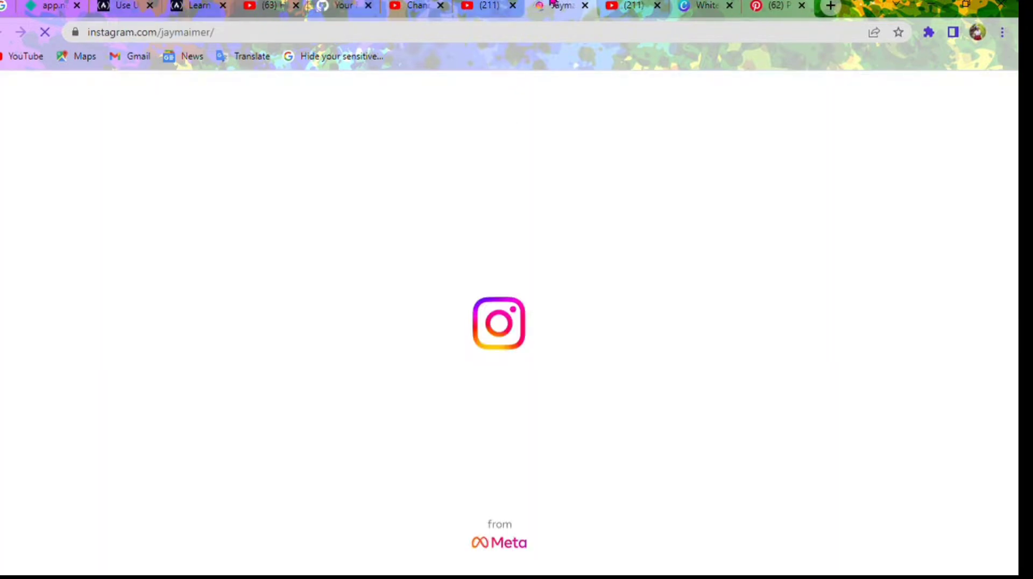
left_click(585, 6)
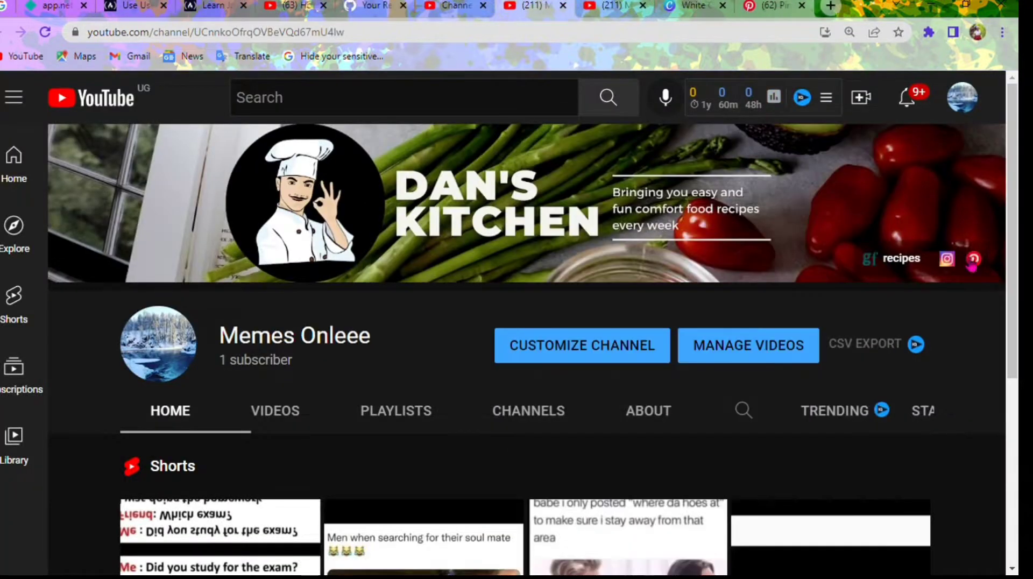
left_click(976, 264)
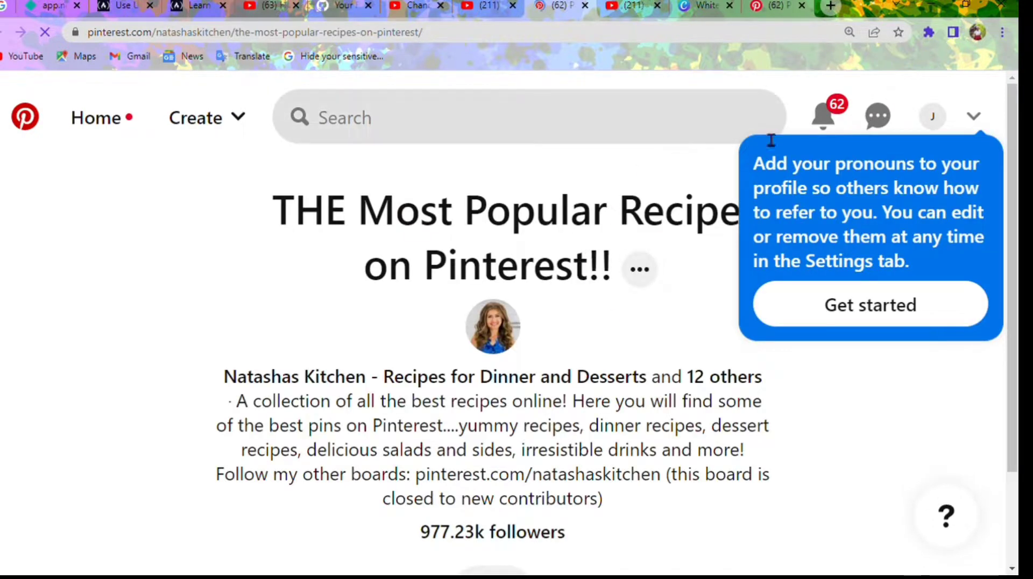
left_click(802, 7)
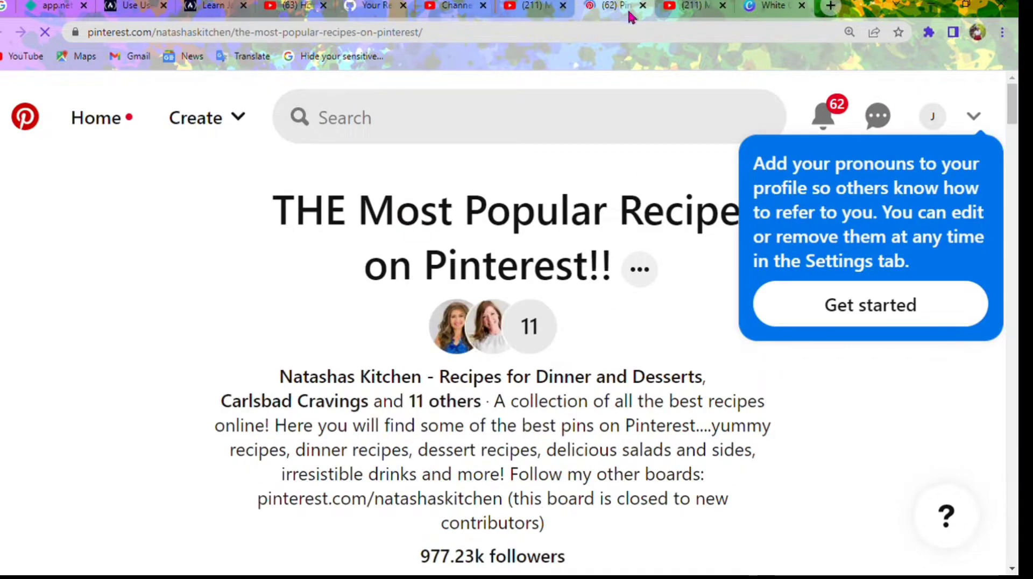
left_click(643, 5)
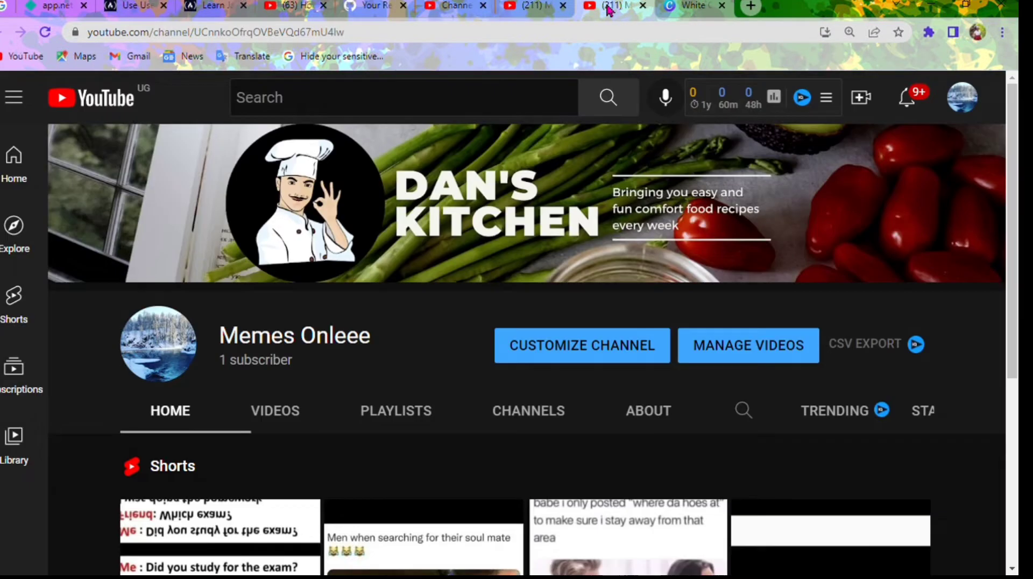
Step: Switch to the channel tab that shows the banner links and enlarge the page to inspect the banner
left_click(530, 7)
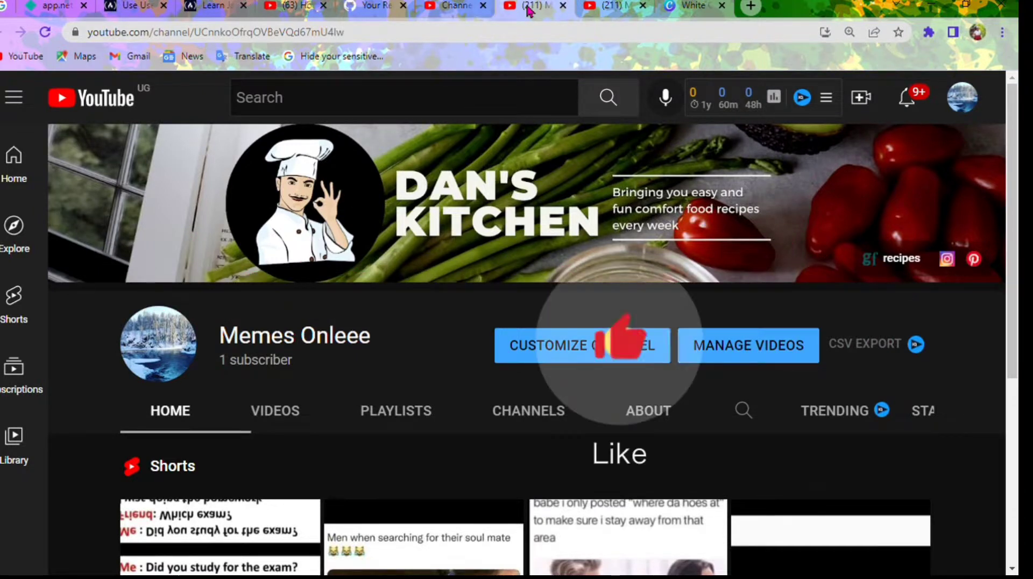
key("ctrl+plus")
key("ctrl+plus")
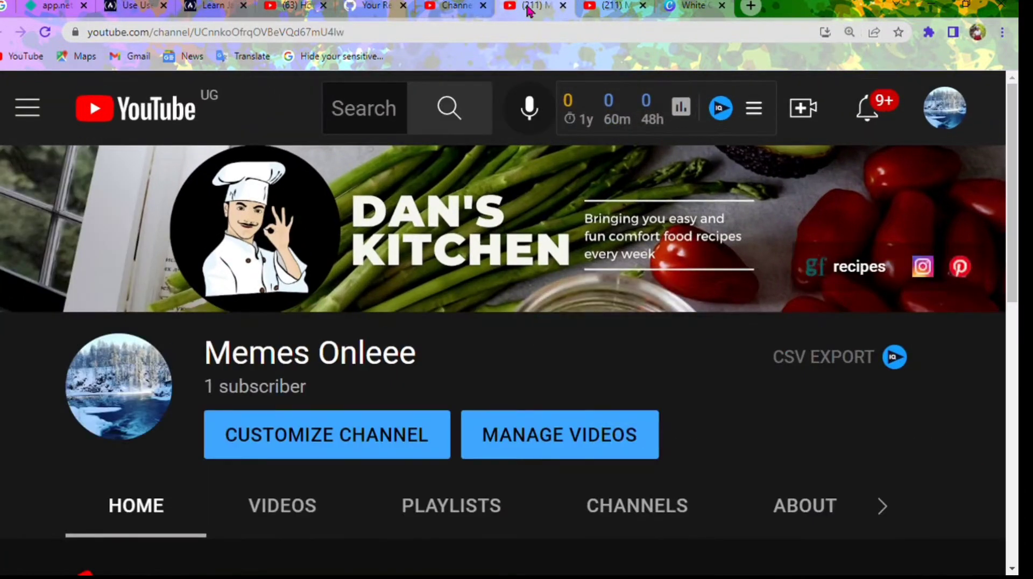